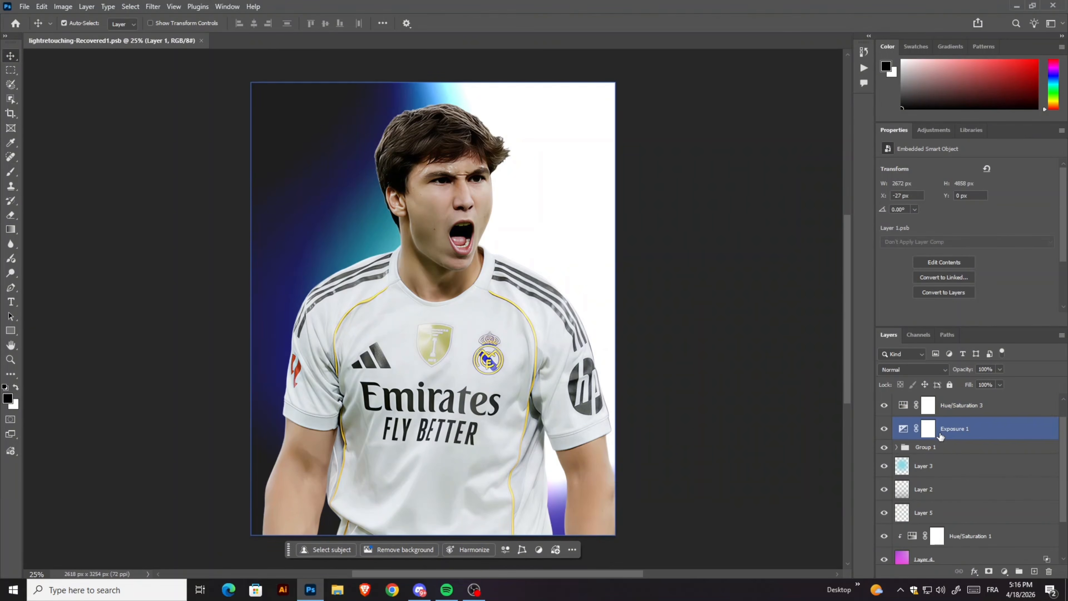
{"action": "left_click_drag", "start_coordinate": [921, 429], "coordinate": [921, 404]}
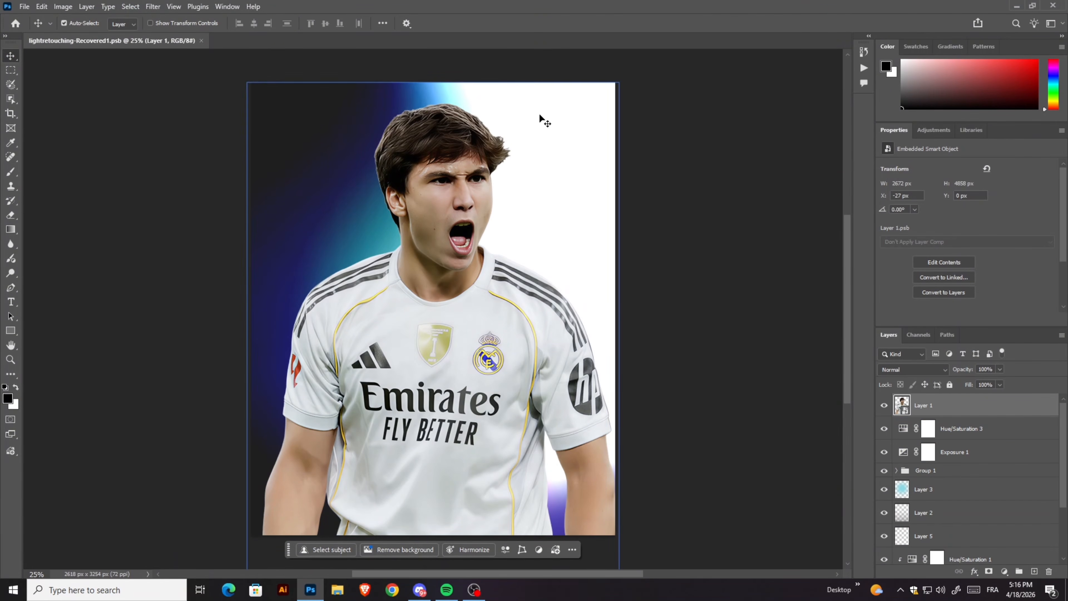
{"action": "left_click", "coordinate": [152, 6]}
{"action": "left_click", "coordinate": [151, 5]}
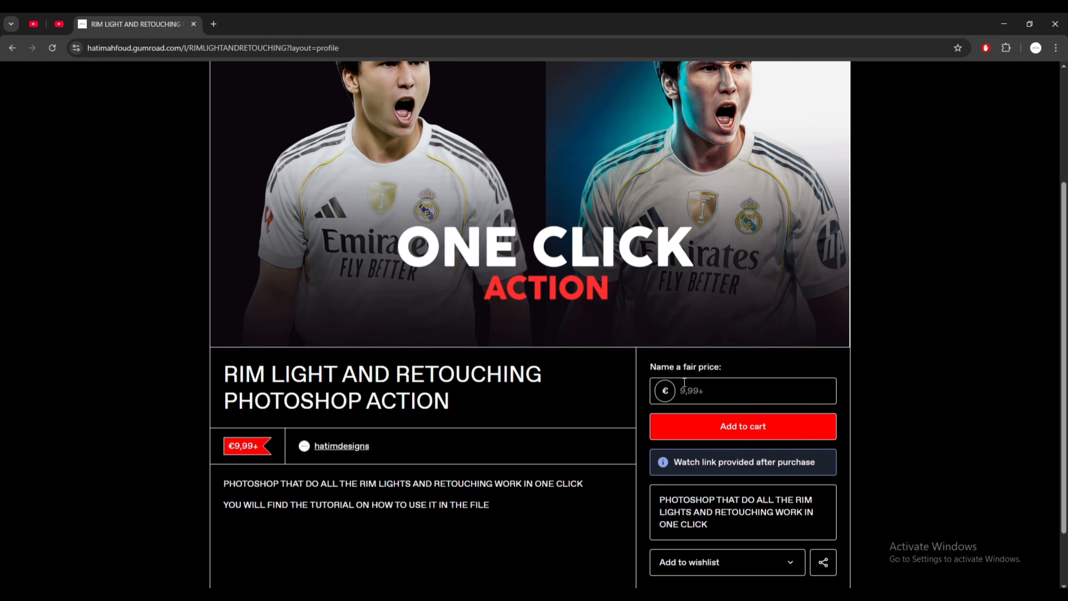
Step: View the Rim Light and Retouching Photoshop Action product page in the browser
{"action": "left_click", "coordinate": [685, 382]}
{"action": "scroll", "coordinate": [705, 501], "scroll_direction": "down", "scroll_amount": 2}
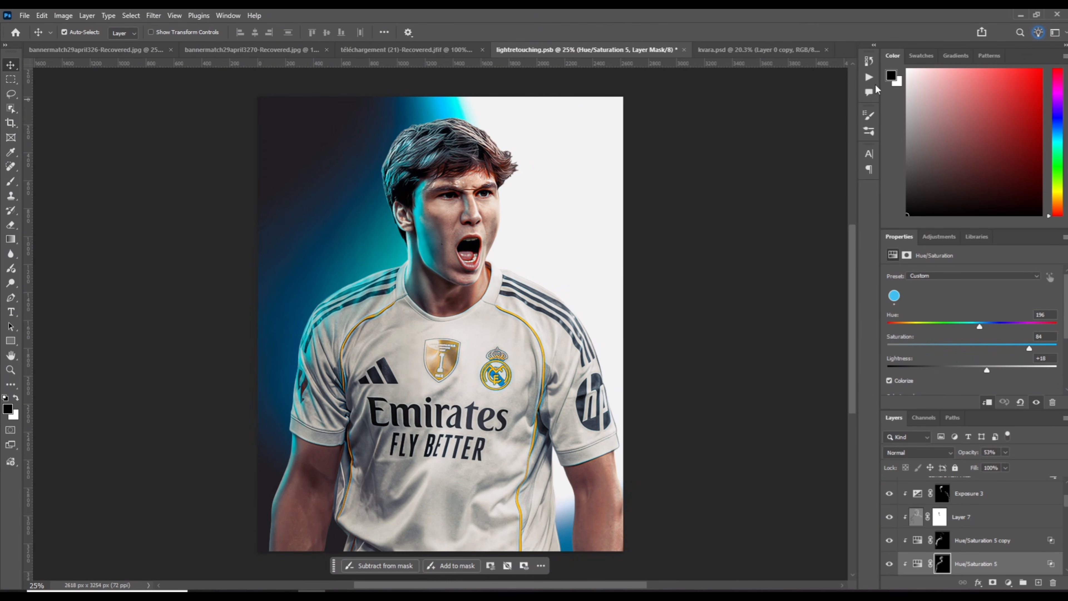
Step: Load the downloaded rim light and retouching action set from the Downloads folder
{"action": "left_click", "coordinate": [867, 77]}
{"action": "left_click", "coordinate": [851, 57]}
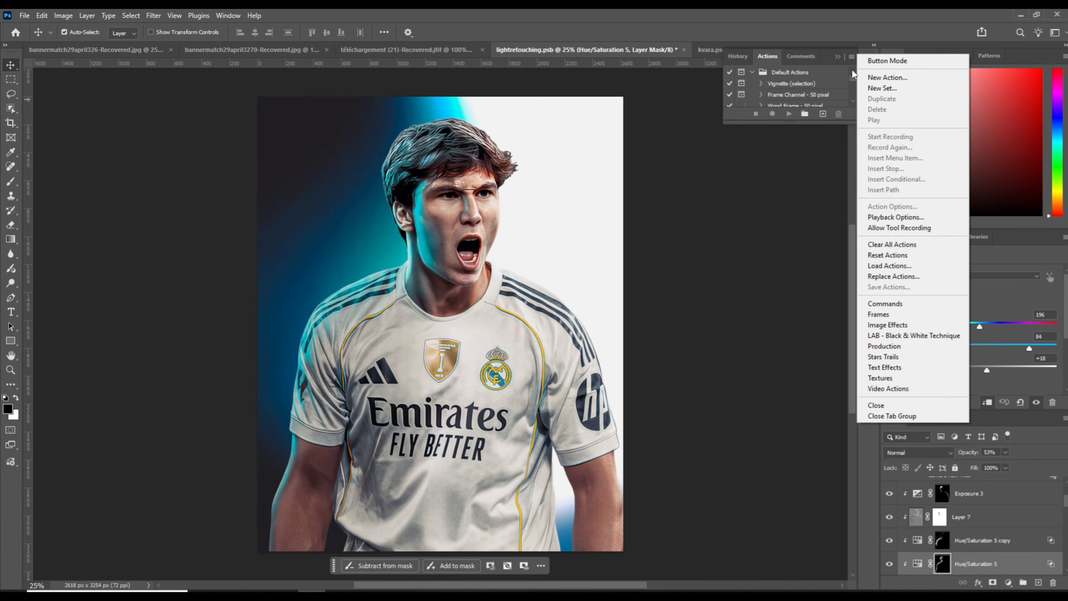
{"action": "left_click", "coordinate": [889, 265]}
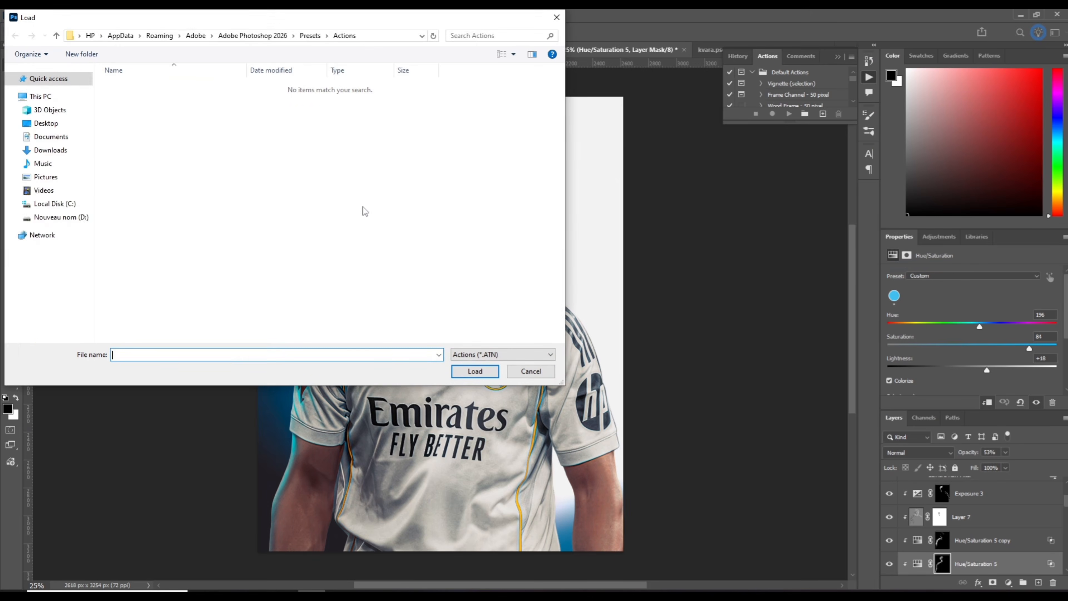
{"action": "left_click", "coordinate": [49, 106]}
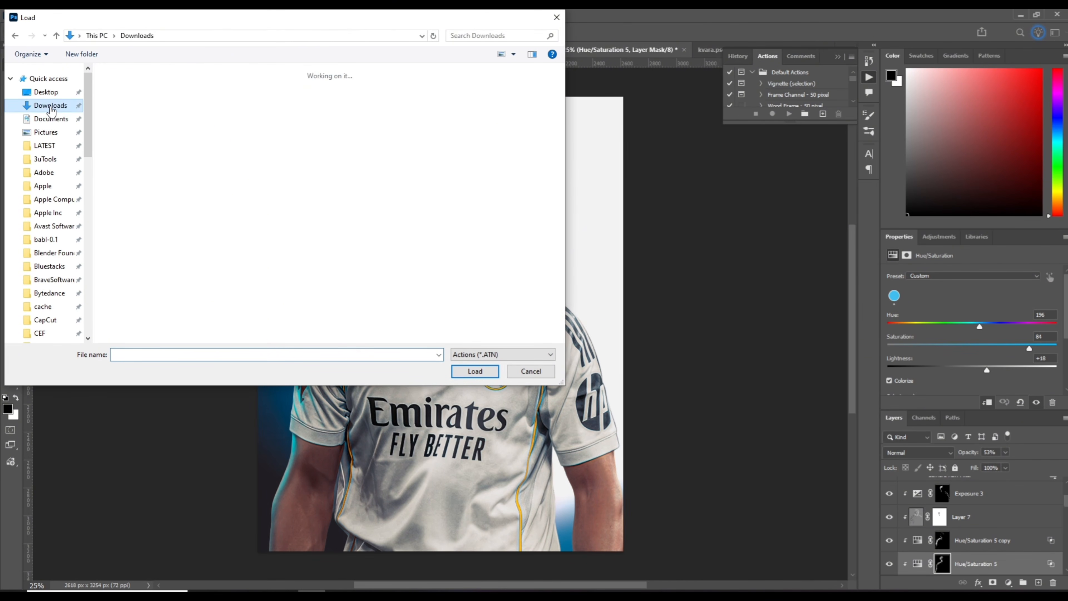
{"action": "double_click", "coordinate": [207, 120]}
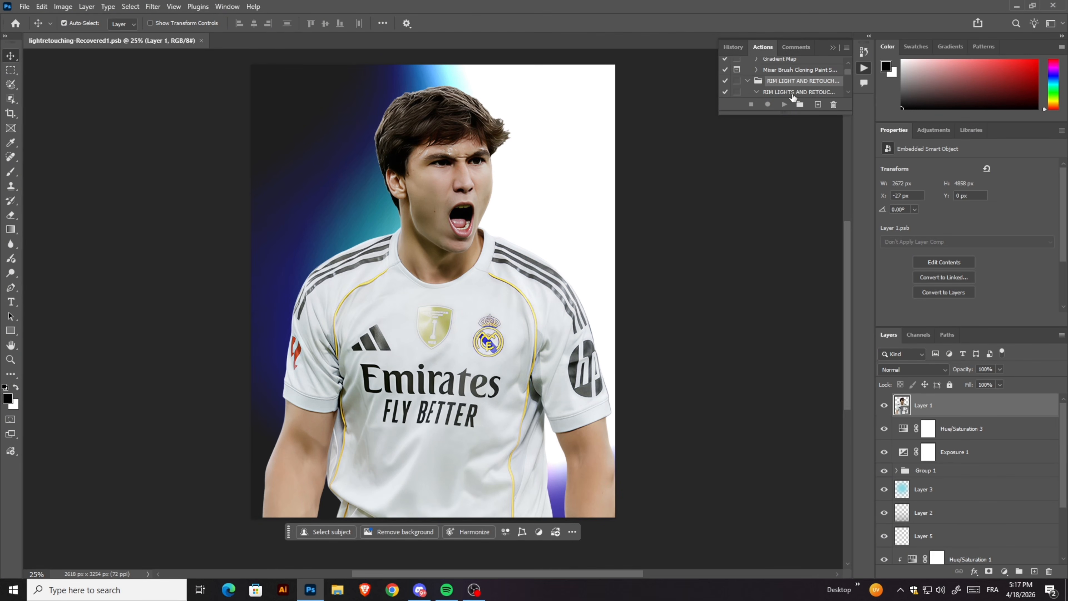
Step: Play the rim lights and retouching action on Layer 1, the footballer cutout
{"action": "left_click", "coordinate": [791, 93]}
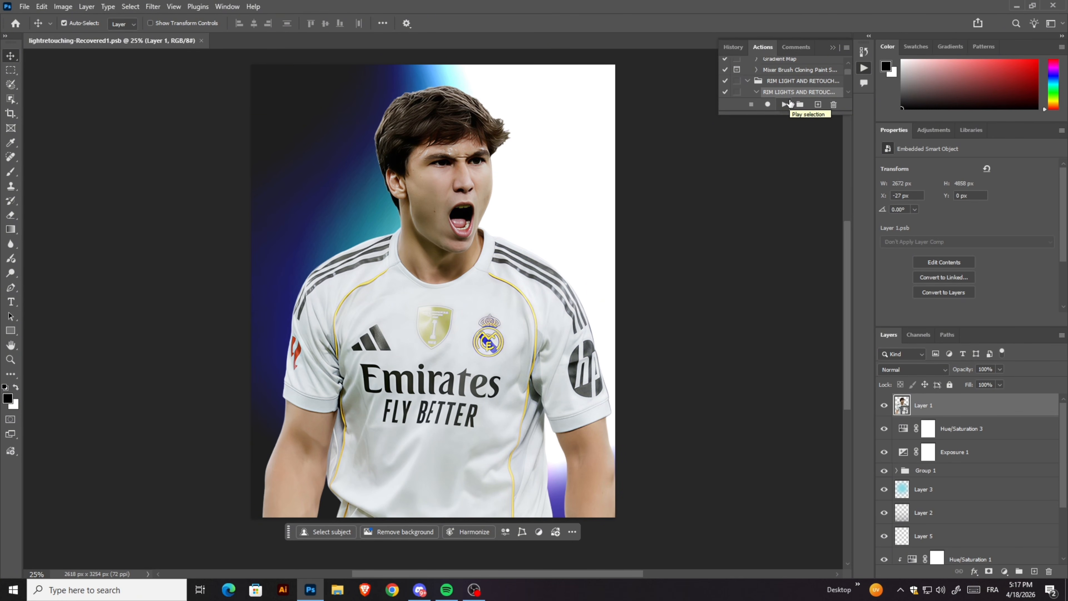
{"action": "left_click", "coordinate": [786, 104]}
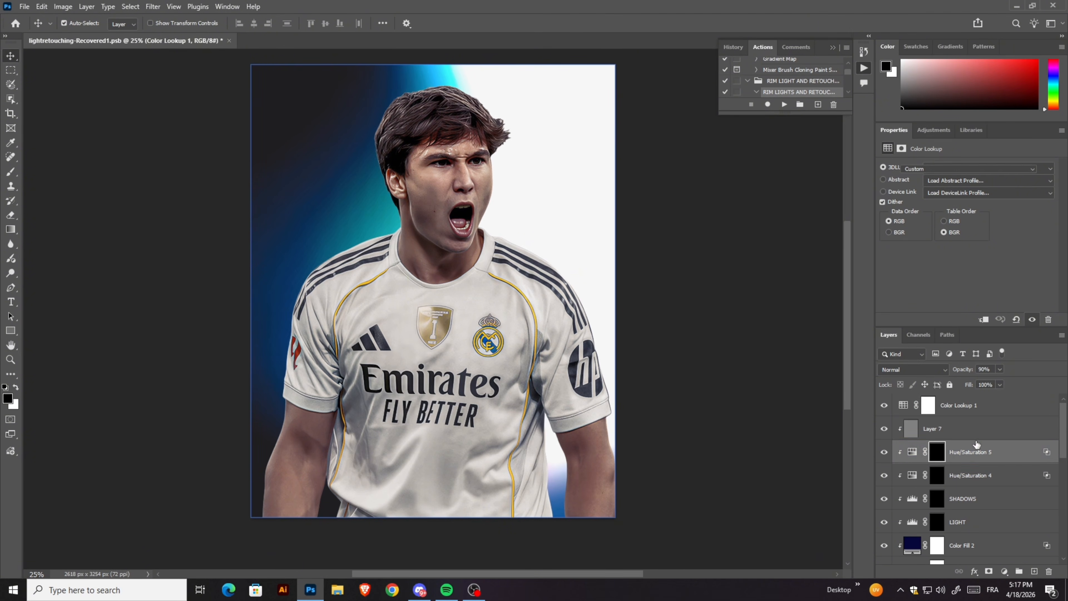
Step: Target the mask of the LIGHT adjustment layer and activate the Eraser tool
{"action": "scroll", "coordinate": [477, 263], "scroll_direction": "up", "scroll_amount": 2}
{"action": "scroll", "coordinate": [475, 262], "scroll_direction": "up", "scroll_amount": 3}
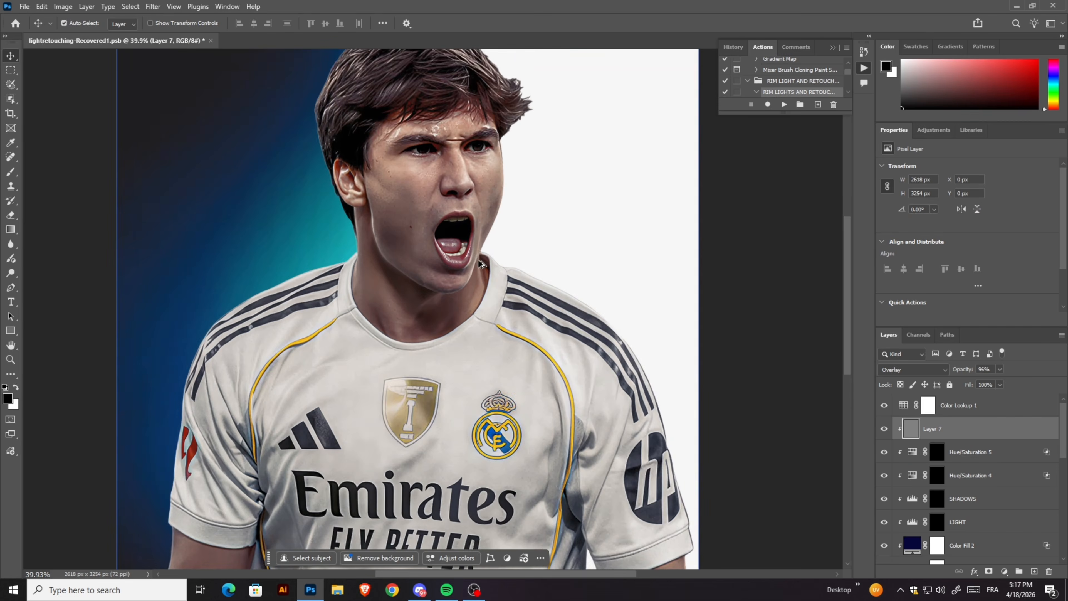
{"action": "scroll", "coordinate": [476, 262], "scroll_direction": "down", "scroll_amount": 3}
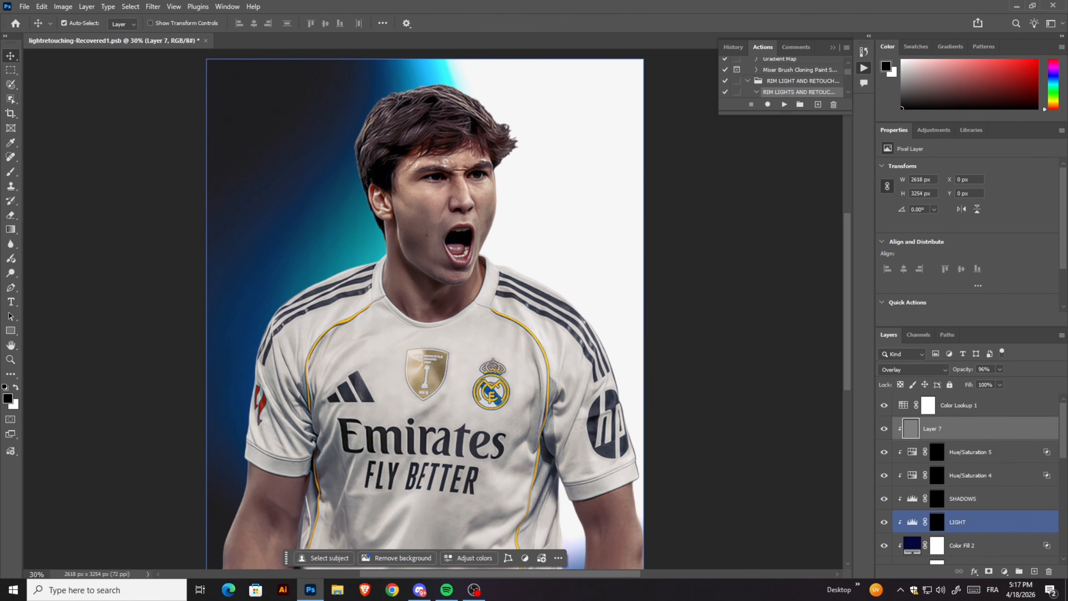
{"action": "left_click", "coordinate": [936, 512]}
{"action": "left_click", "coordinate": [933, 527]}
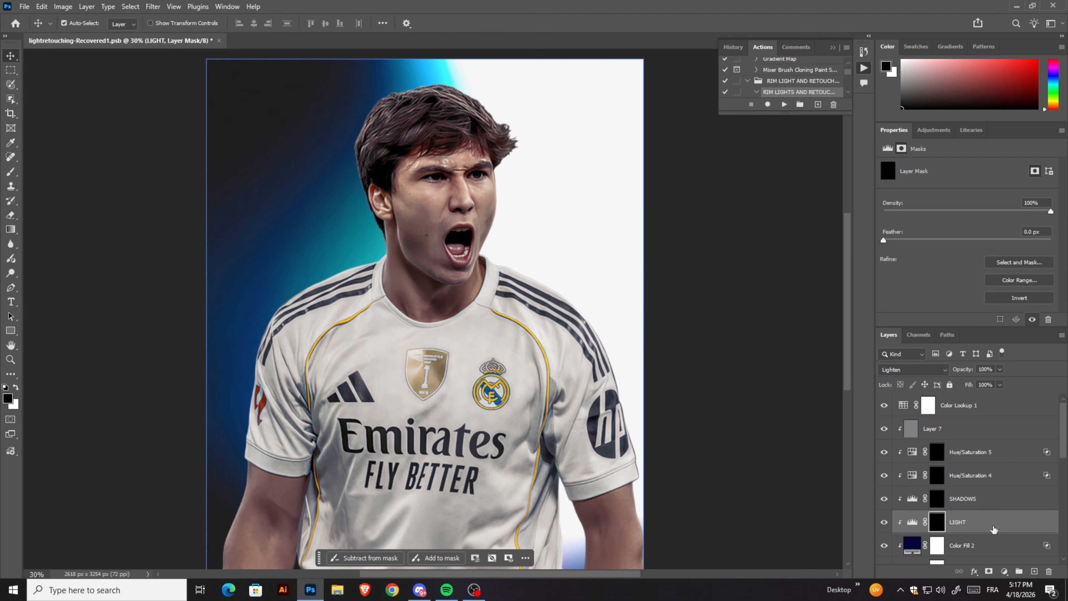
{"action": "left_click", "coordinate": [13, 216]}
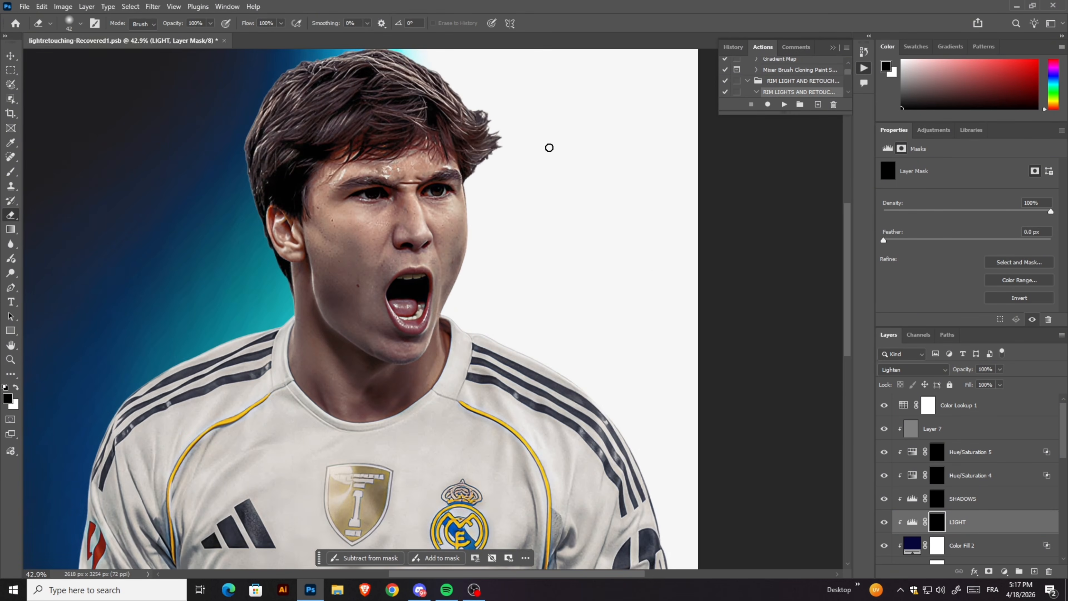
Step: Set the eraser size to 20 px for detail work on the face
{"action": "scroll", "coordinate": [548, 147], "scroll_direction": "up", "scroll_amount": 3}
{"action": "scroll", "coordinate": [305, 171], "scroll_direction": "up", "scroll_amount": 3}
{"action": "left_click", "coordinate": [67, 26]}
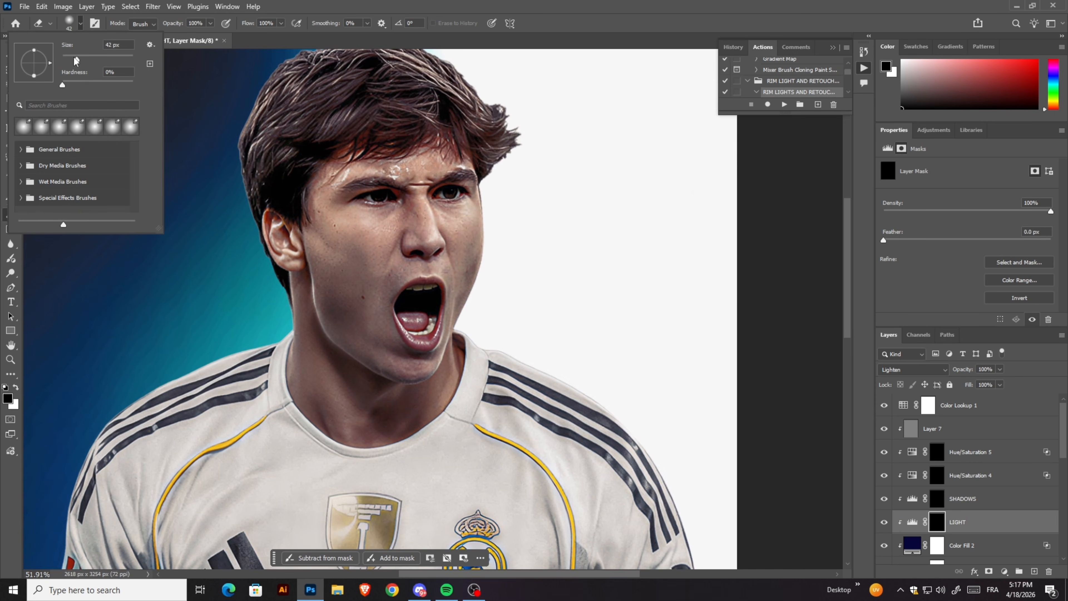
{"action": "key", "text": "Return"}
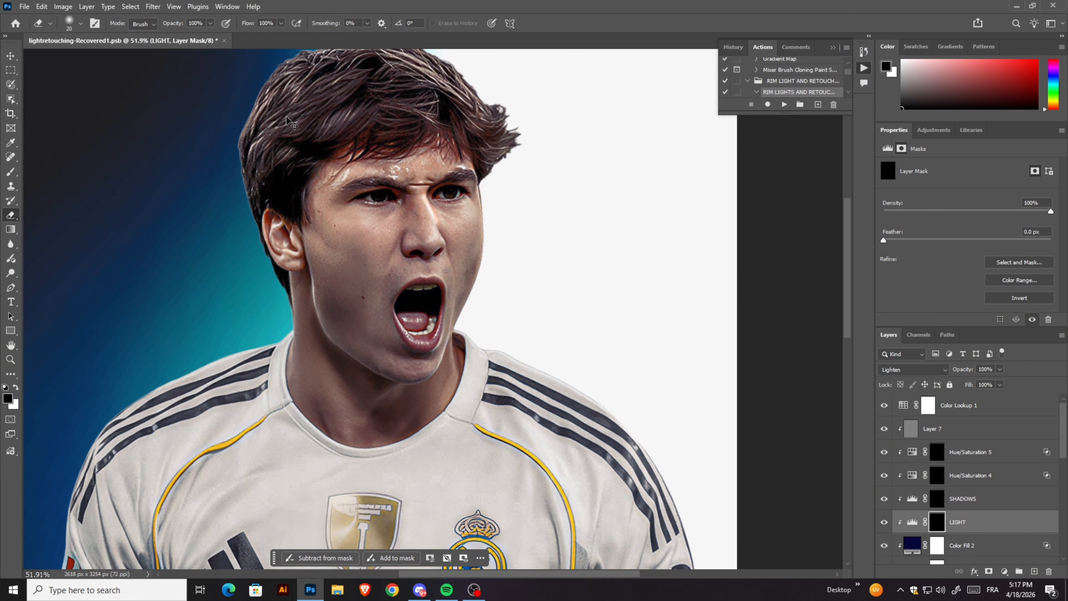
Step: Cancel closing the document and switch the keyboard input language to English
{"action": "key", "text": "ctrl+w"}
{"action": "left_click", "coordinate": [580, 215]}
{"action": "key", "text": "super+space"}
{"action": "key", "text": "super+space"}
Step: Set the eraser to 23 px with 36% flow and try a highlight stroke along the nose on the LIGHT mask
{"action": "left_click", "coordinate": [70, 25]}
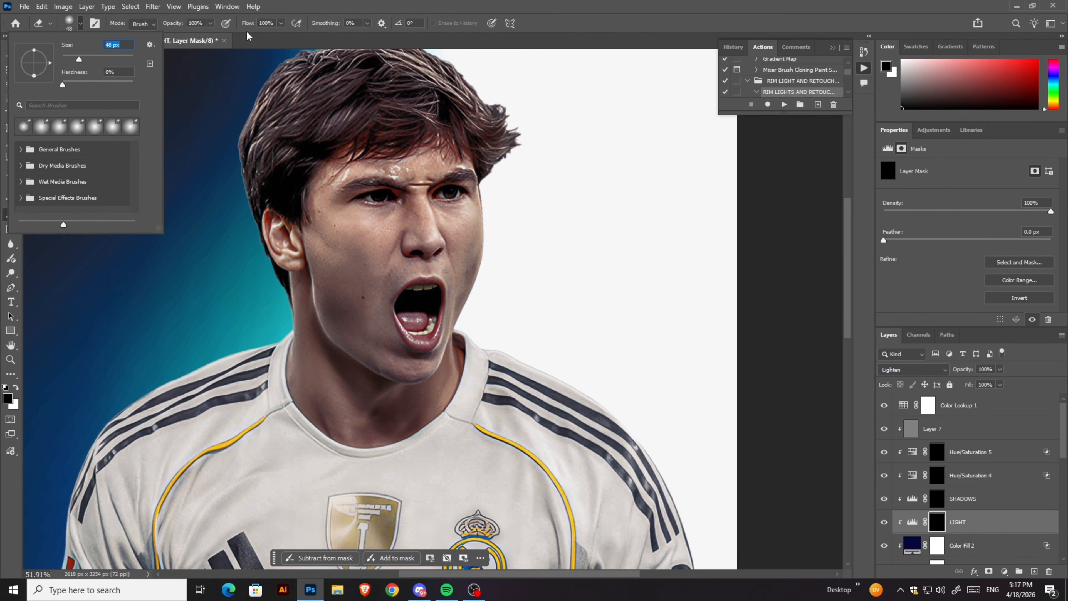
{"action": "left_click_drag", "start_coordinate": [247, 24], "coordinate": [242, 28]}
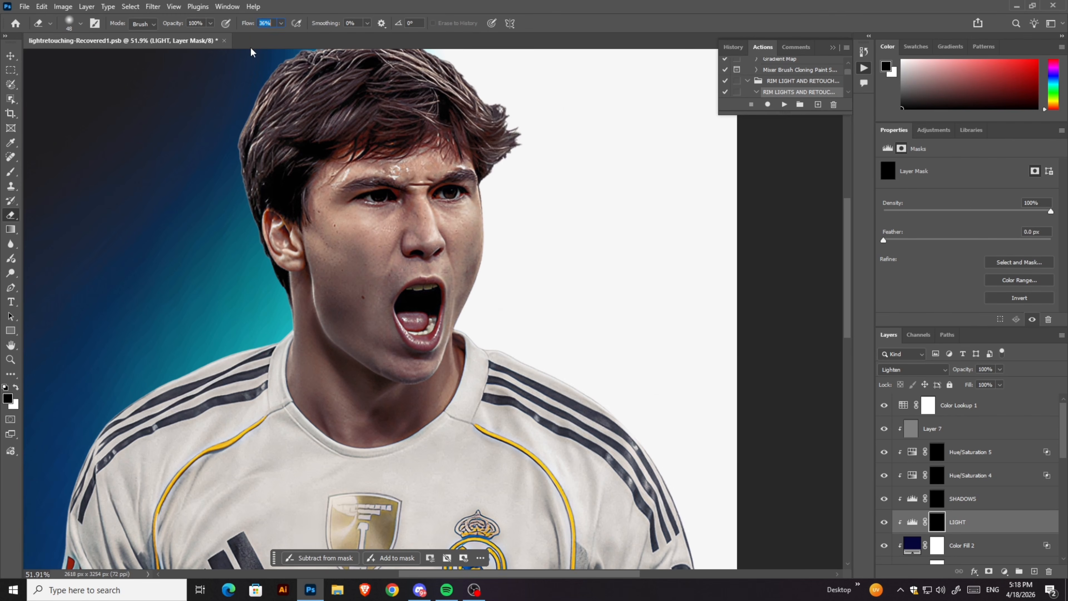
{"action": "left_click", "coordinate": [70, 23]}
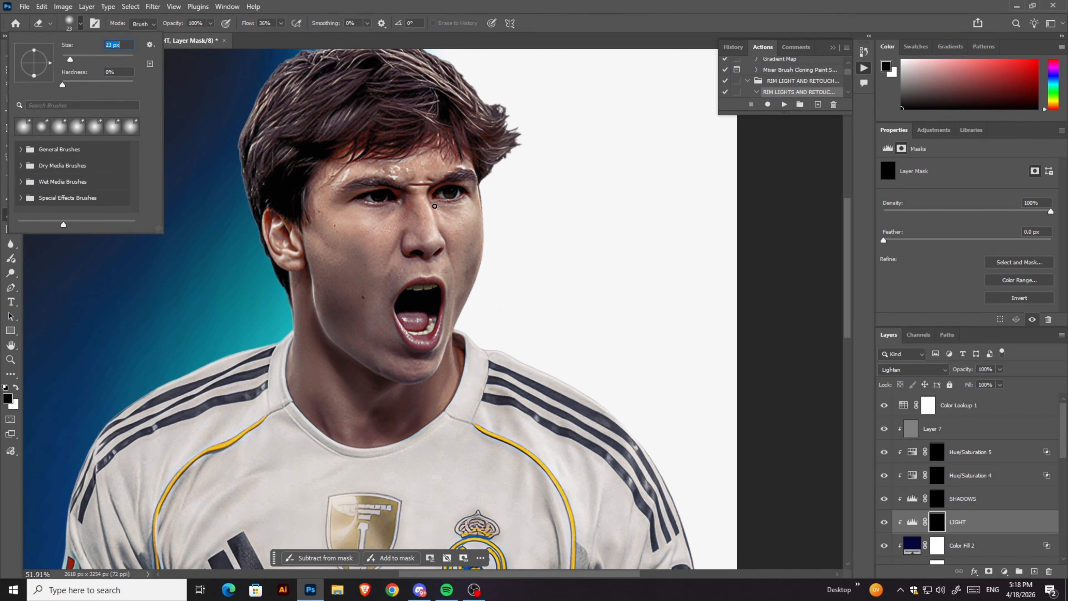
{"action": "left_click_drag", "start_coordinate": [424, 193], "coordinate": [437, 227]}
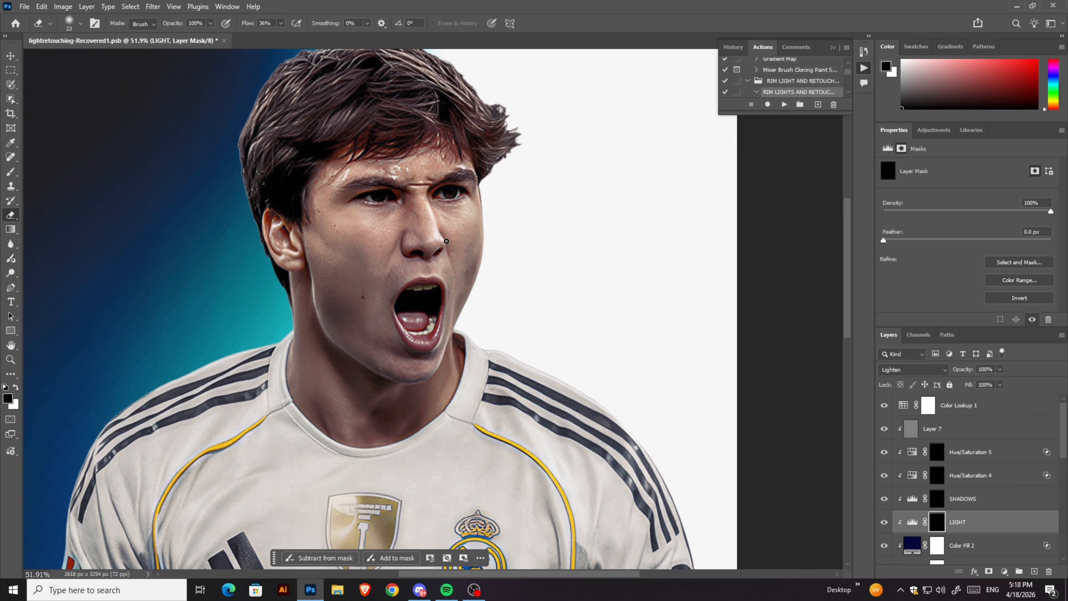
Step: Try to brighten the side of the nose and the brow with a 42 px eraser at 43% flow
{"action": "left_click", "coordinate": [76, 29]}
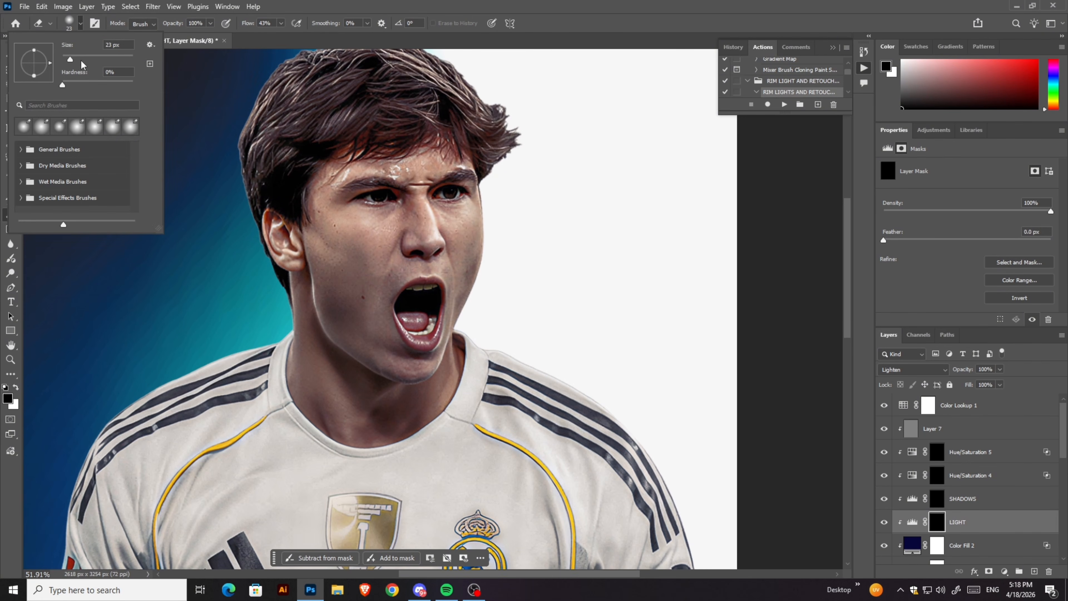
{"action": "left_click_drag", "start_coordinate": [423, 196], "coordinate": [439, 237]}
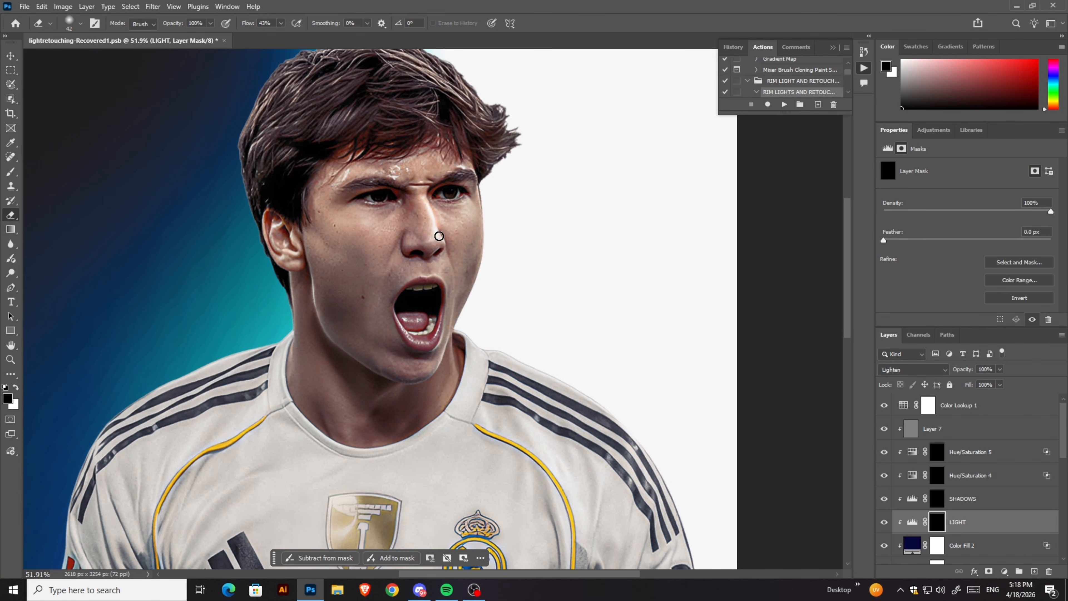
{"action": "left_click_drag", "start_coordinate": [393, 179], "coordinate": [461, 170]}
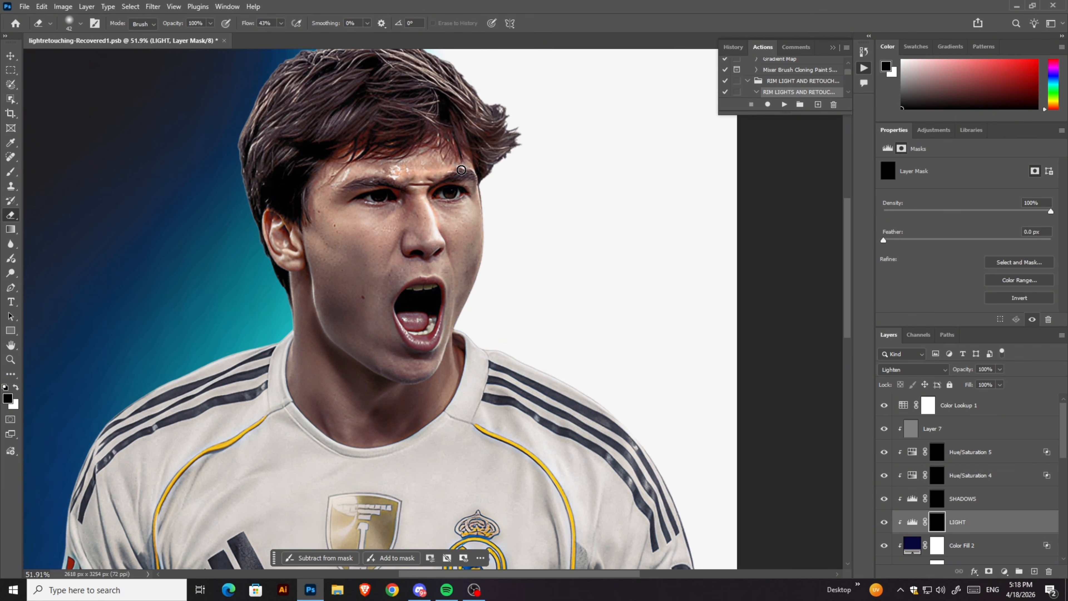
Step: Try brightening the brow and the cheek on the white-background side with an 80 px eraser on the LIGHT mask
{"action": "left_click", "coordinate": [79, 24]}
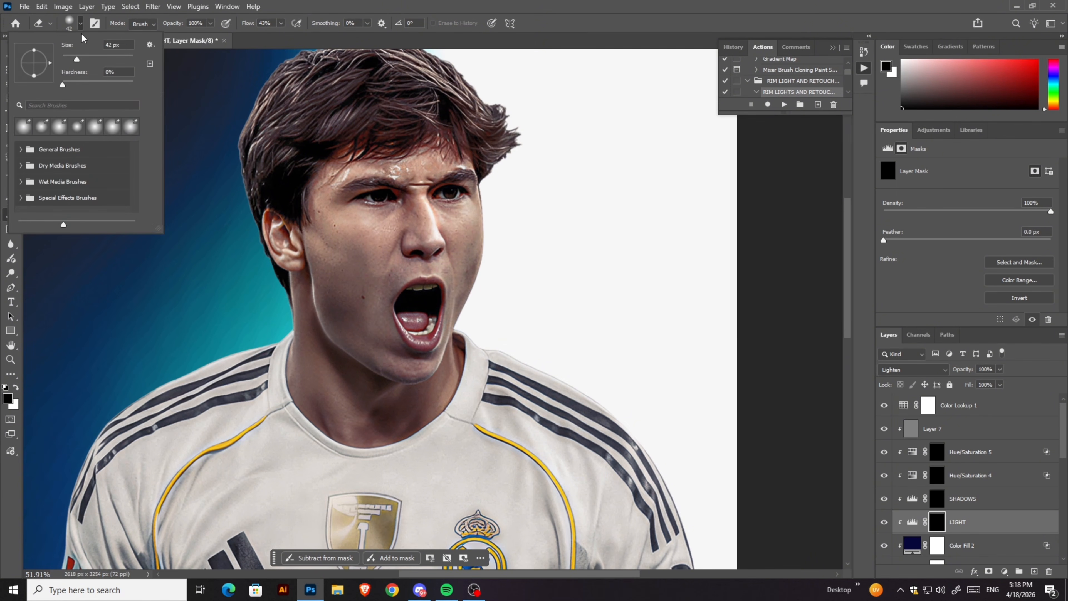
{"action": "mouse_move", "coordinate": [396, 171]}
{"action": "left_mouse_down"}
{"action": "mouse_move", "coordinate": [474, 162]}
{"action": "mouse_move", "coordinate": [430, 175]}
{"action": "left_mouse_up"}
{"action": "key", "text": "ctrl+z"}
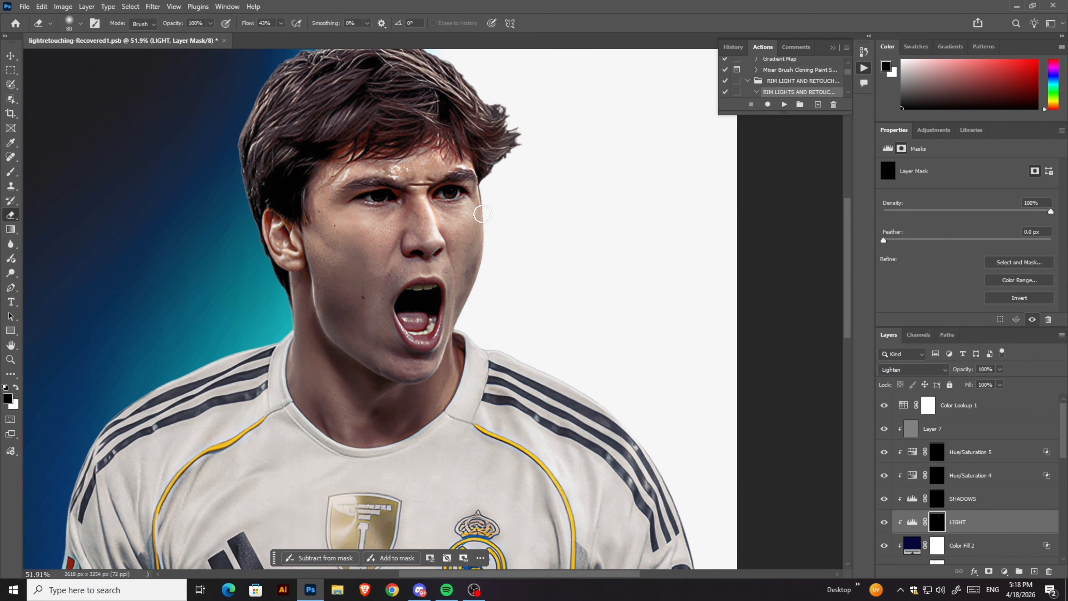
{"action": "left_click_drag", "start_coordinate": [466, 208], "coordinate": [449, 227]}
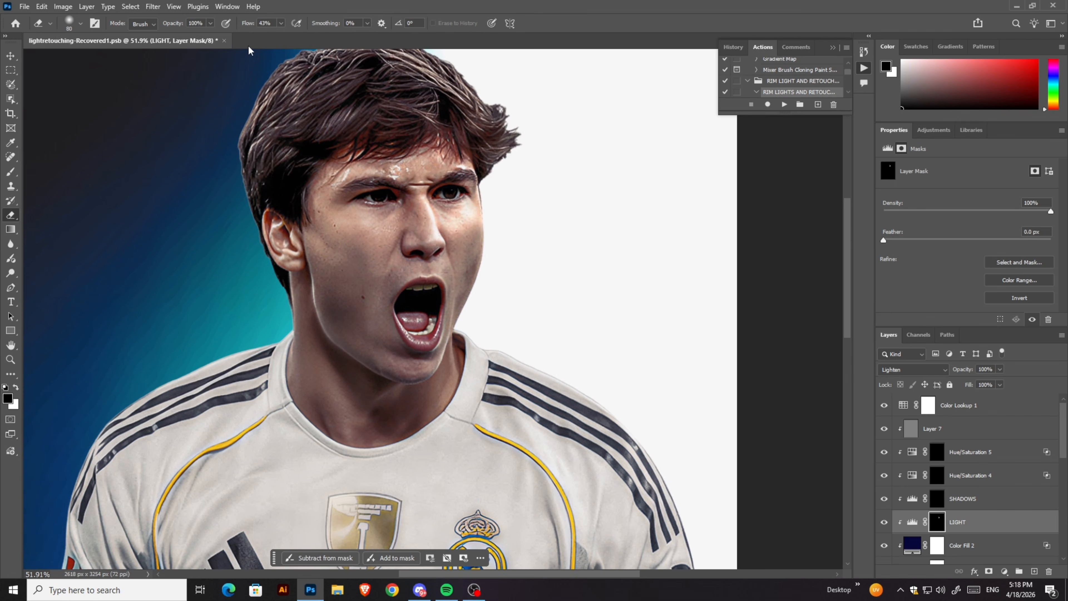
Step: Undo the cheek stroke and repaint the lit side of the face at 187 px, 66% opacity and 32% flow
{"action": "left_click_drag", "start_coordinate": [247, 26], "coordinate": [245, 27]}
{"action": "key", "text": "ctrl+z"}
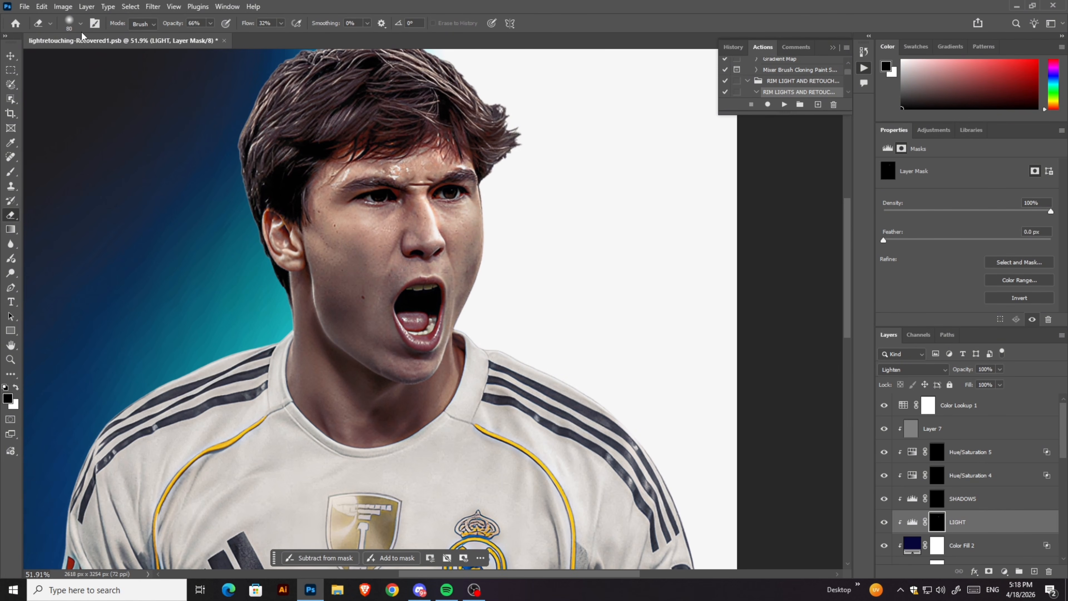
{"action": "left_click", "coordinate": [80, 23]}
{"action": "left_click_drag", "start_coordinate": [100, 61], "coordinate": [108, 60]}
{"action": "mouse_move", "coordinate": [467, 216]}
{"action": "left_mouse_down"}
{"action": "mouse_move", "coordinate": [468, 246]}
{"action": "mouse_move", "coordinate": [455, 217]}
{"action": "mouse_move", "coordinate": [480, 220]}
{"action": "mouse_move", "coordinate": [454, 296]}
{"action": "left_mouse_up"}
Step: Reduce the eraser to 21 px and brighten the narrow edge of the neck beside the collar
{"action": "scroll", "coordinate": [520, 393], "scroll_direction": "up", "scroll_amount": 3}
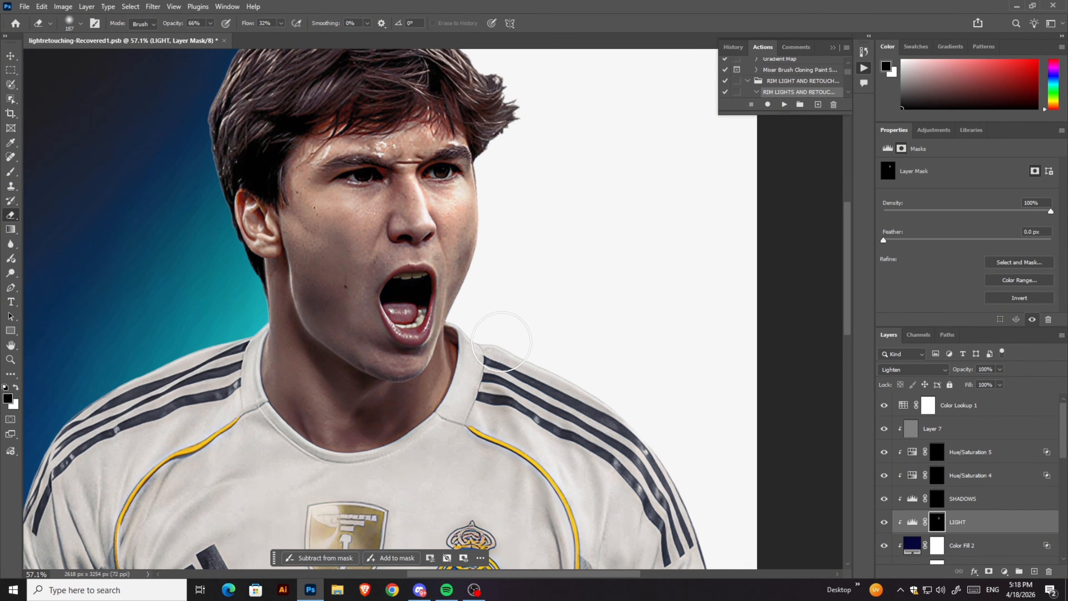
{"action": "left_click", "coordinate": [79, 23]}
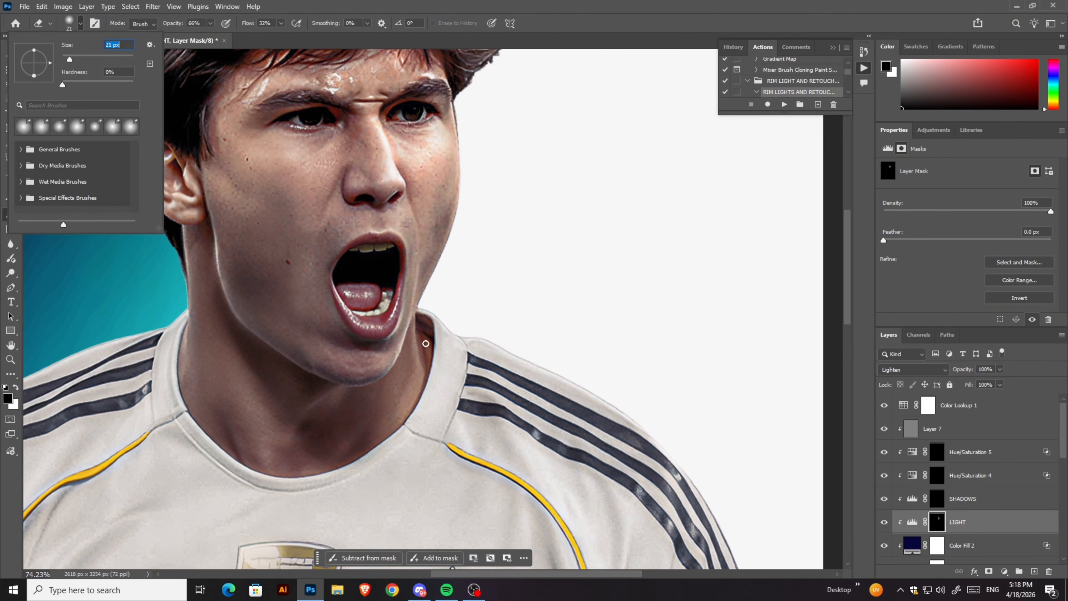
{"action": "key", "text": "Return"}
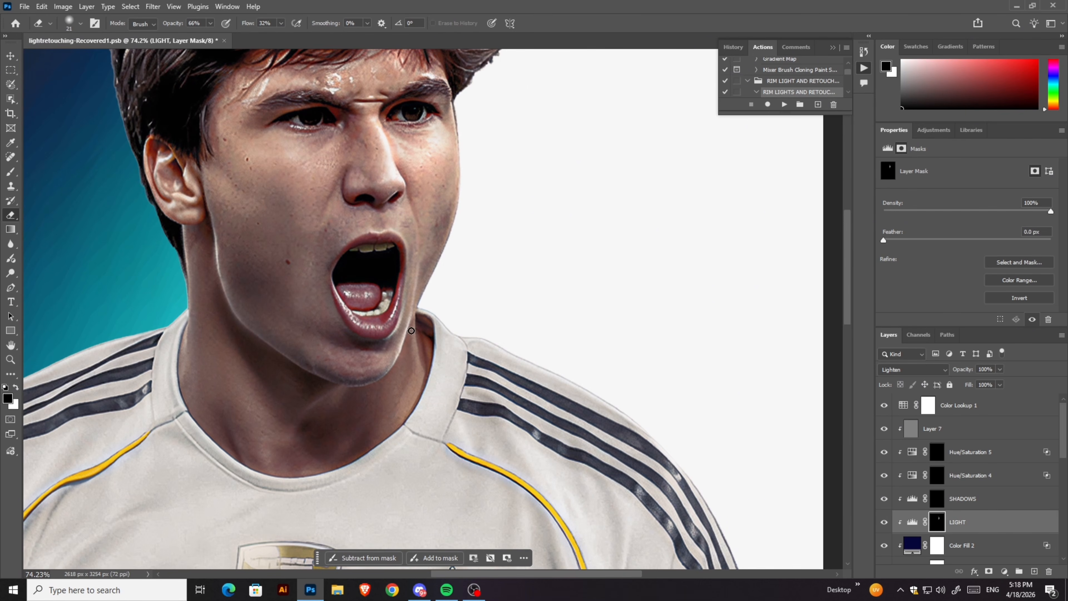
{"action": "scroll", "coordinate": [394, 345], "scroll_direction": "down", "scroll_amount": 3}
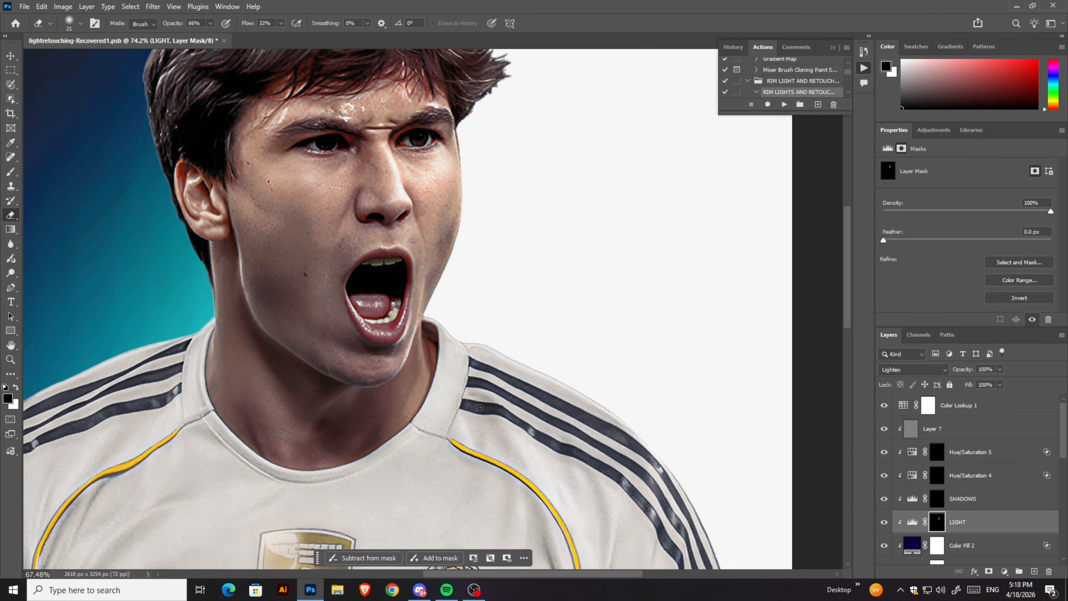
Step: Try to brighten the area around the eye and brow with a larger eraser at 40% flow
{"action": "scroll", "coordinate": [395, 211], "scroll_direction": "up", "scroll_amount": 3}
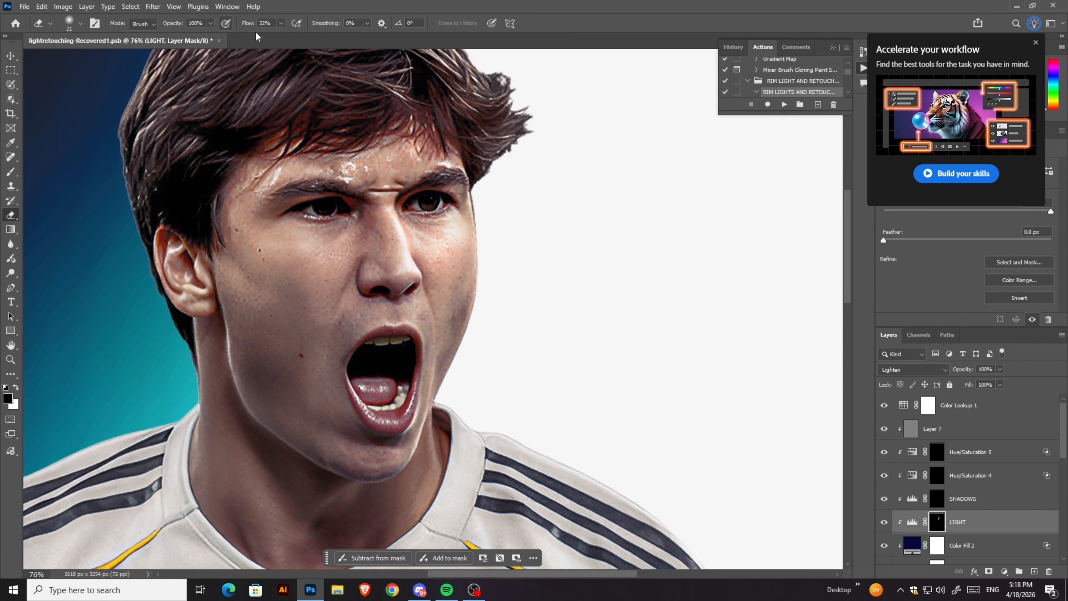
{"action": "left_click", "coordinate": [80, 24]}
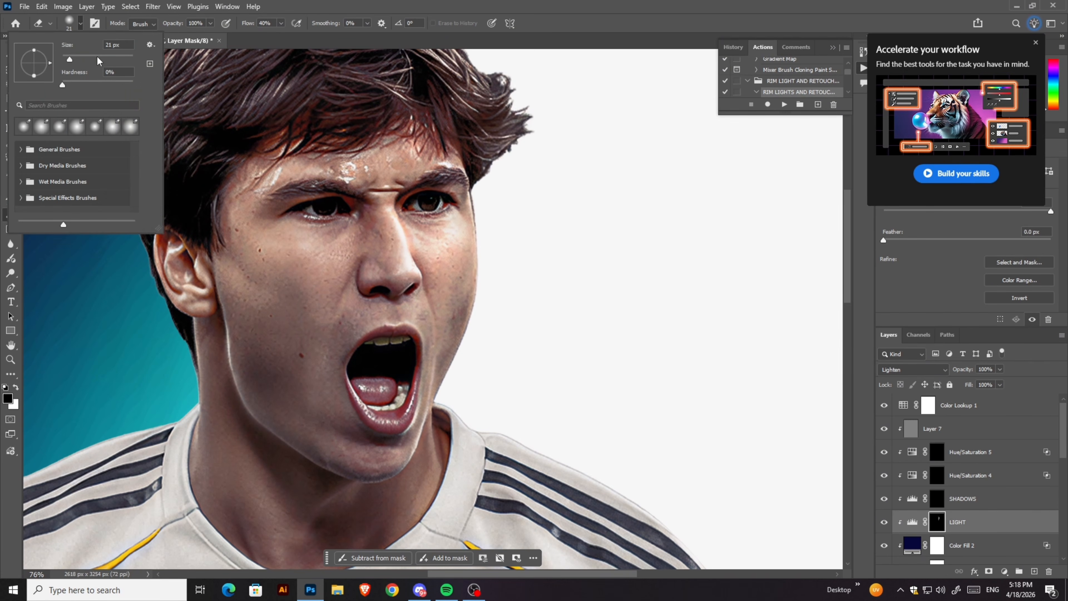
{"action": "left_click", "coordinate": [97, 58]}
{"action": "mouse_move", "coordinate": [465, 195]}
{"action": "left_mouse_down"}
{"action": "mouse_move", "coordinate": [464, 284]}
{"action": "mouse_move", "coordinate": [444, 334]}
{"action": "mouse_move", "coordinate": [416, 165]}
{"action": "mouse_move", "coordinate": [430, 145]}
{"action": "mouse_move", "coordinate": [426, 169]}
{"action": "left_mouse_up"}
{"action": "key", "text": "ctrl+z"}
Step: Set the eraser to 202 px with 71% opacity and brighten the forehead and nose on the LIGHT mask
{"action": "left_click", "coordinate": [76, 26]}
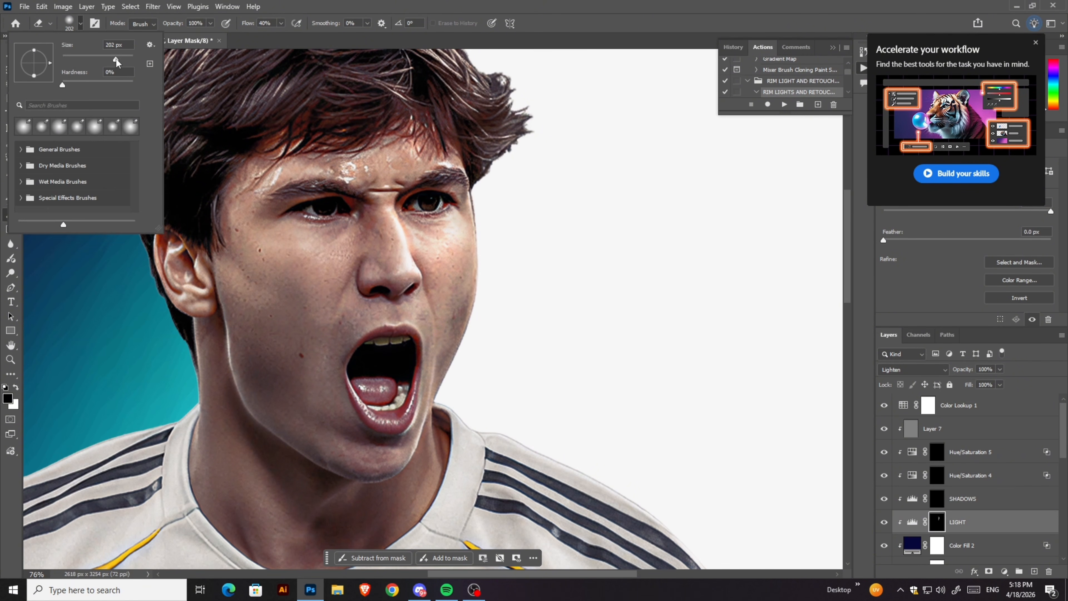
{"action": "left_click", "coordinate": [115, 58]}
{"action": "left_click_drag", "start_coordinate": [183, 26], "coordinate": [169, 26]}
{"action": "mouse_move", "coordinate": [389, 147]}
{"action": "left_mouse_down"}
{"action": "mouse_move", "coordinate": [437, 159]}
{"action": "mouse_move", "coordinate": [447, 194]}
{"action": "mouse_move", "coordinate": [402, 228]}
{"action": "left_mouse_up"}
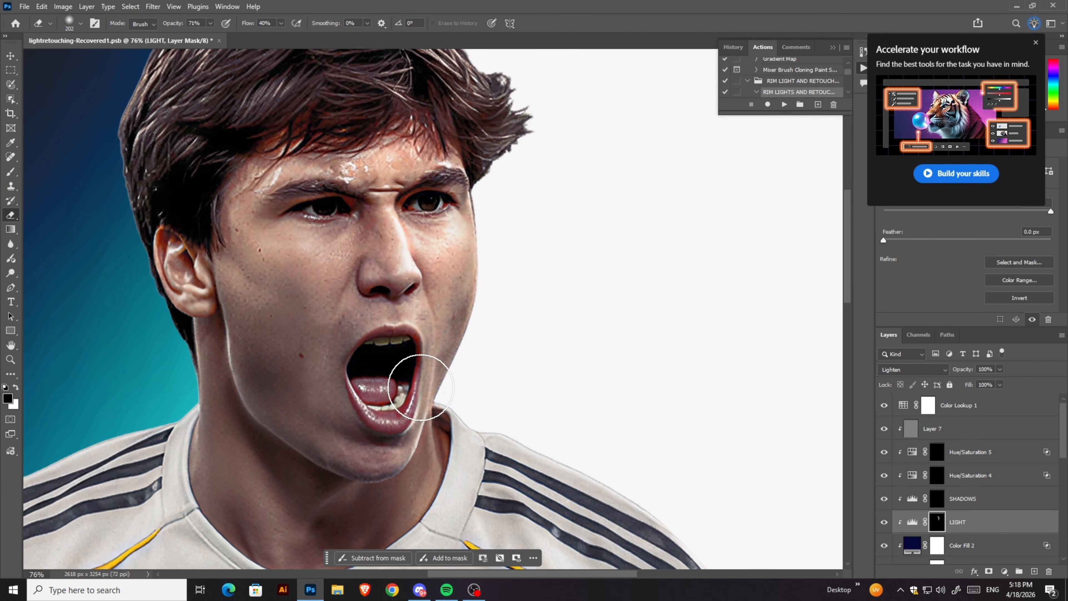
Step: Brighten the jaw edge, collar and shoulder facing the white background on the LIGHT mask
{"action": "scroll", "coordinate": [446, 356], "scroll_direction": "down", "scroll_amount": 2}
{"action": "mouse_move", "coordinate": [456, 355]}
{"action": "left_mouse_down"}
{"action": "mouse_move", "coordinate": [508, 406]}
{"action": "mouse_move", "coordinate": [702, 533]}
{"action": "left_mouse_up"}
{"action": "scroll", "coordinate": [401, 251], "scroll_direction": "down", "scroll_amount": 4}
{"action": "scroll", "coordinate": [400, 252], "scroll_direction": "down", "scroll_amount": 2}
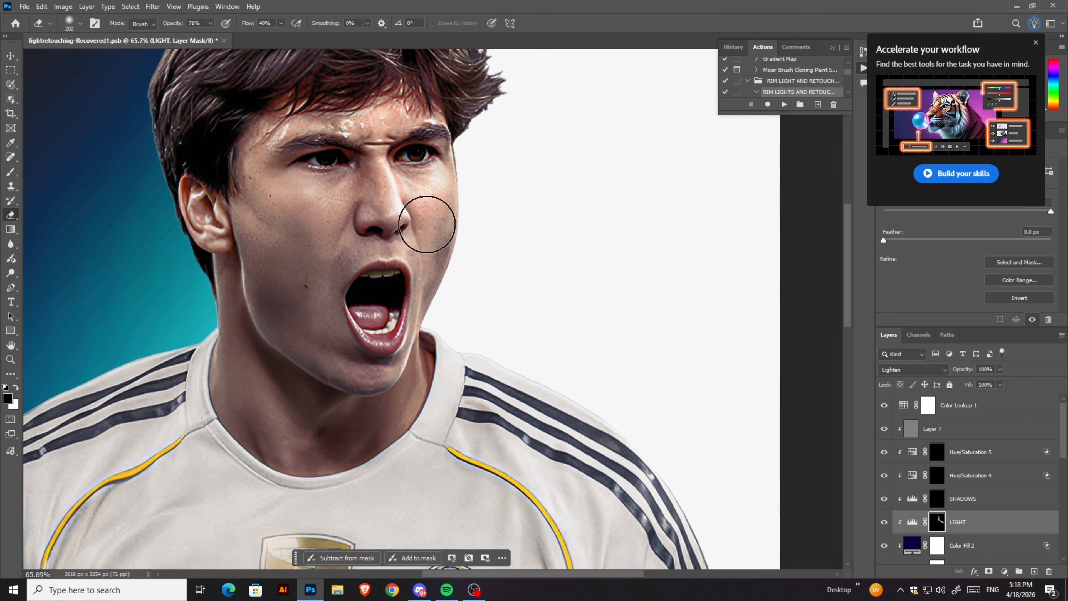
Step: Brighten the sleeve and arm facing the white background, plus the hair strands, on the LIGHT mask
{"action": "scroll", "coordinate": [424, 235], "scroll_direction": "down", "scroll_amount": 2}
{"action": "scroll", "coordinate": [527, 338], "scroll_direction": "down", "scroll_amount": 2}
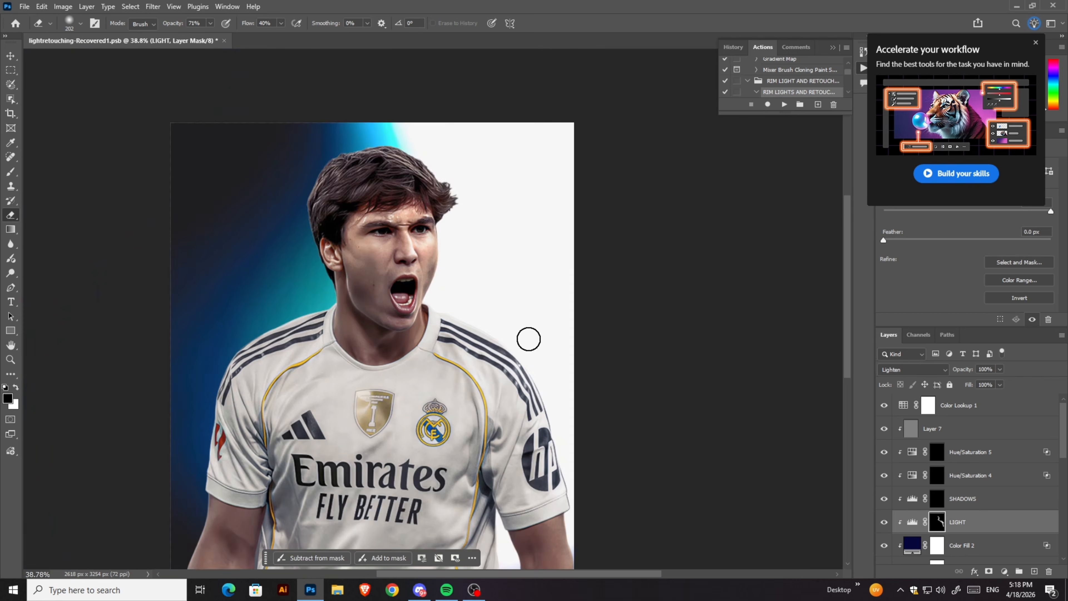
{"action": "scroll", "coordinate": [527, 338], "scroll_direction": "up", "scroll_amount": 2}
{"action": "scroll", "coordinate": [523, 337], "scroll_direction": "down", "scroll_amount": 3}
{"action": "scroll", "coordinate": [547, 404], "scroll_direction": "up", "scroll_amount": 3}
{"action": "scroll", "coordinate": [425, 341], "scroll_direction": "down", "scroll_amount": 7}
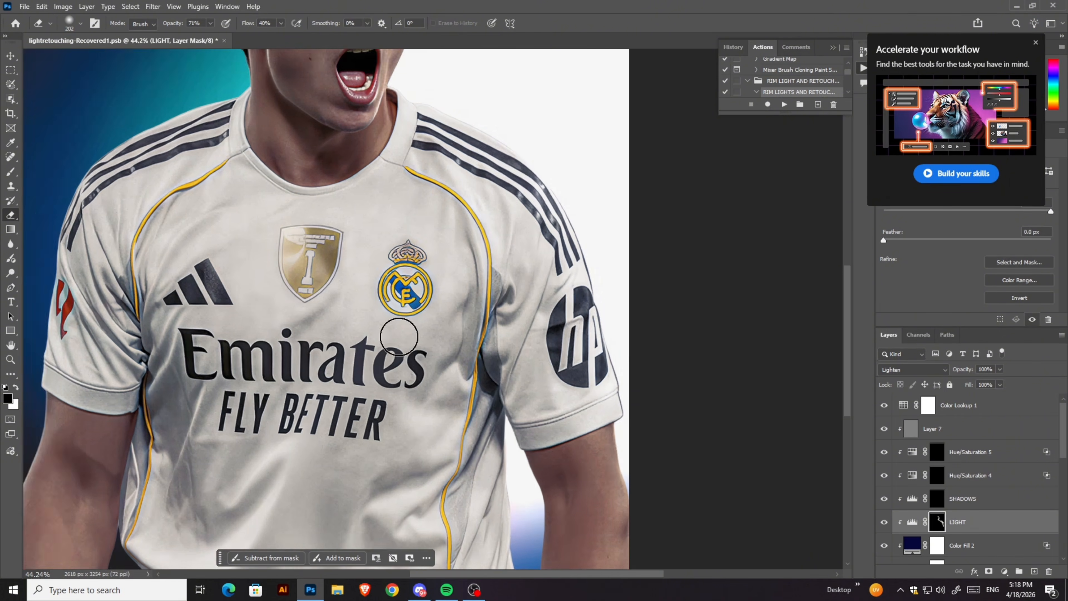
{"action": "scroll", "coordinate": [515, 433], "scroll_direction": "up", "scroll_amount": 6}
{"action": "scroll", "coordinate": [527, 349], "scroll_direction": "up", "scroll_amount": 1}
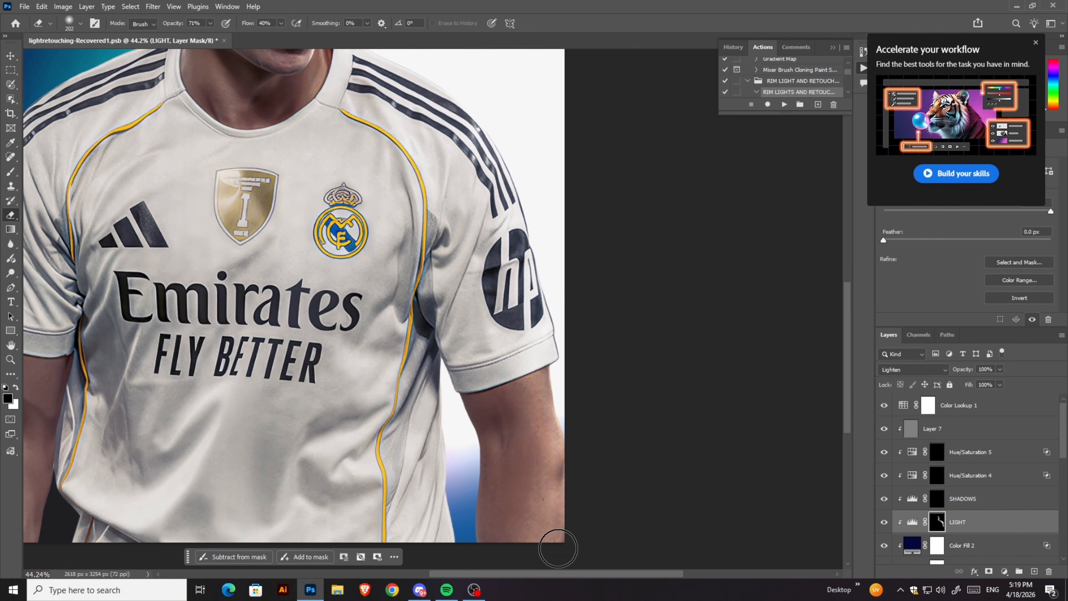
{"action": "scroll", "coordinate": [620, 429], "scroll_direction": "down", "scroll_amount": 3}
{"action": "scroll", "coordinate": [382, 153], "scroll_direction": "up", "scroll_amount": 4}
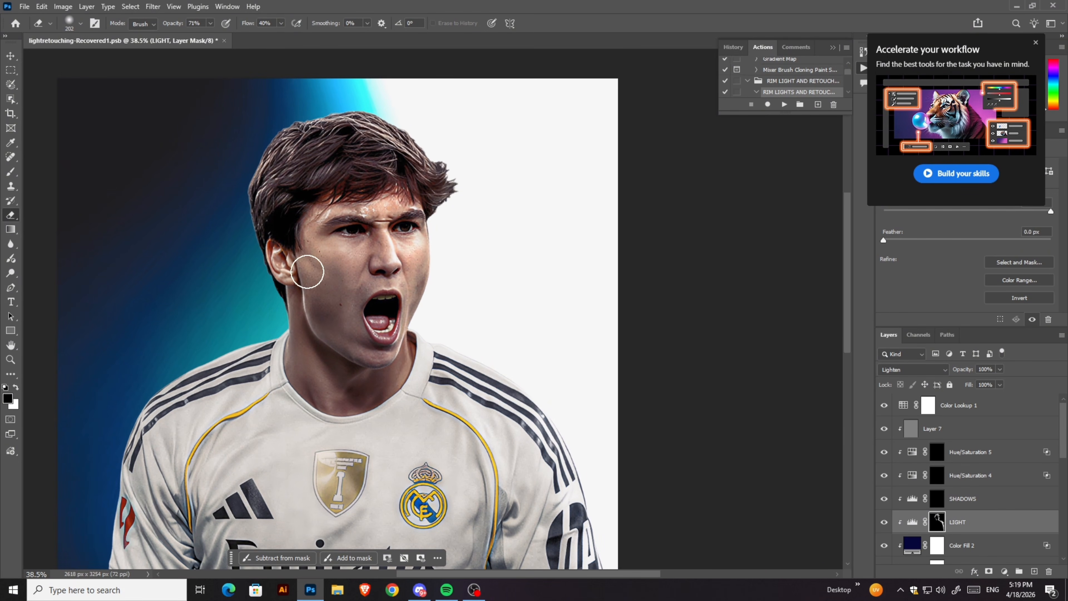
Step: Raise the eraser flow to 100% and brighten the collar and shoulder facing the white background on the LIGHT mask
{"action": "scroll", "coordinate": [315, 204], "scroll_direction": "down", "scroll_amount": 1}
{"action": "scroll", "coordinate": [378, 226], "scroll_direction": "up", "scroll_amount": 2}
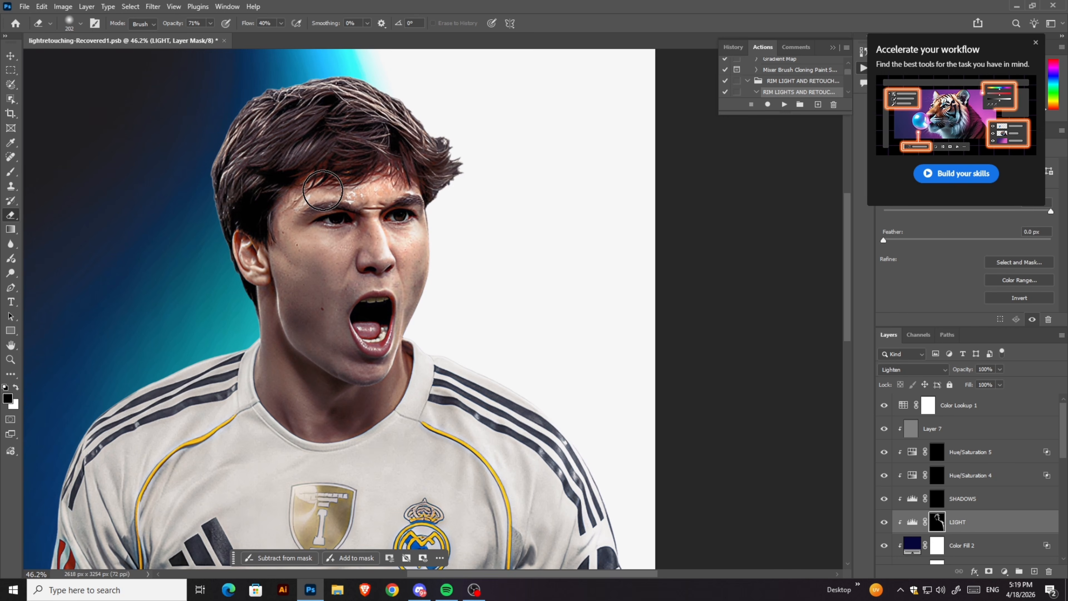
{"action": "scroll", "coordinate": [425, 227], "scroll_direction": "down", "scroll_amount": 1}
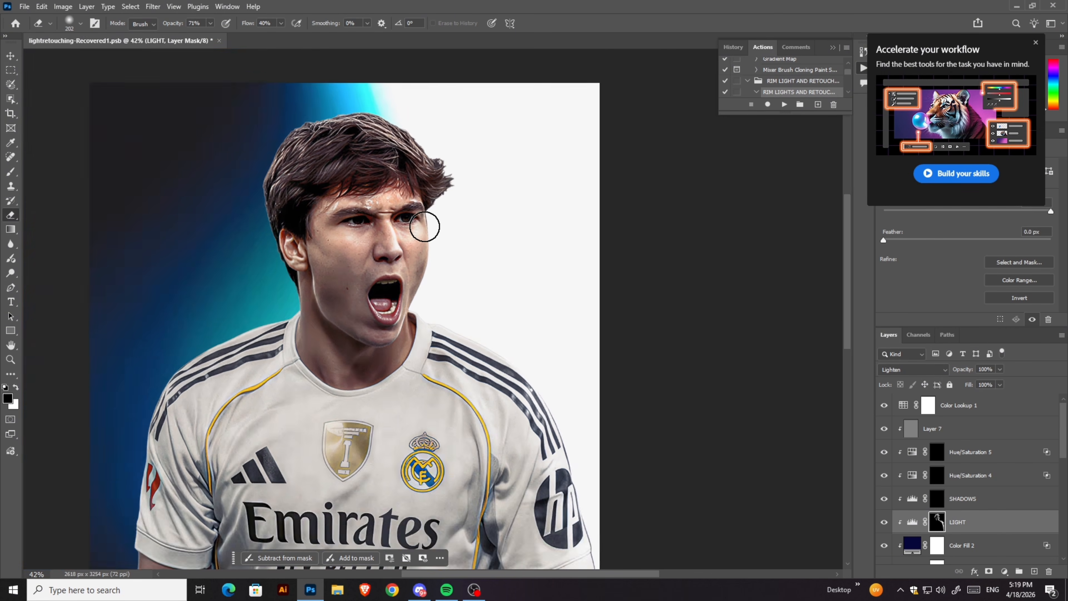
{"action": "scroll", "coordinate": [398, 370], "scroll_direction": "up", "scroll_amount": 2}
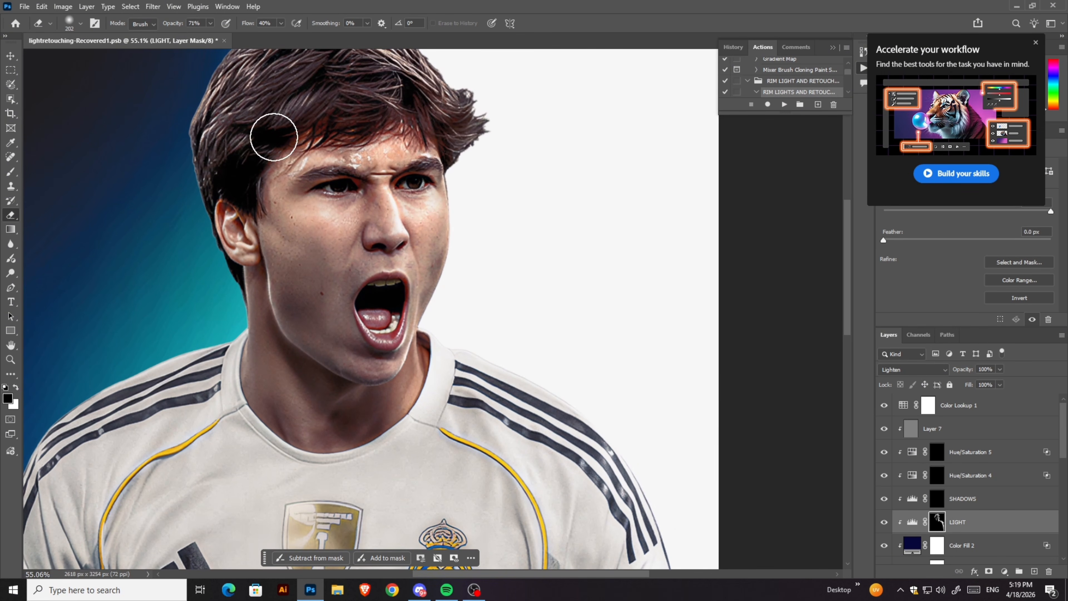
{"action": "key", "text": "shift+0"}
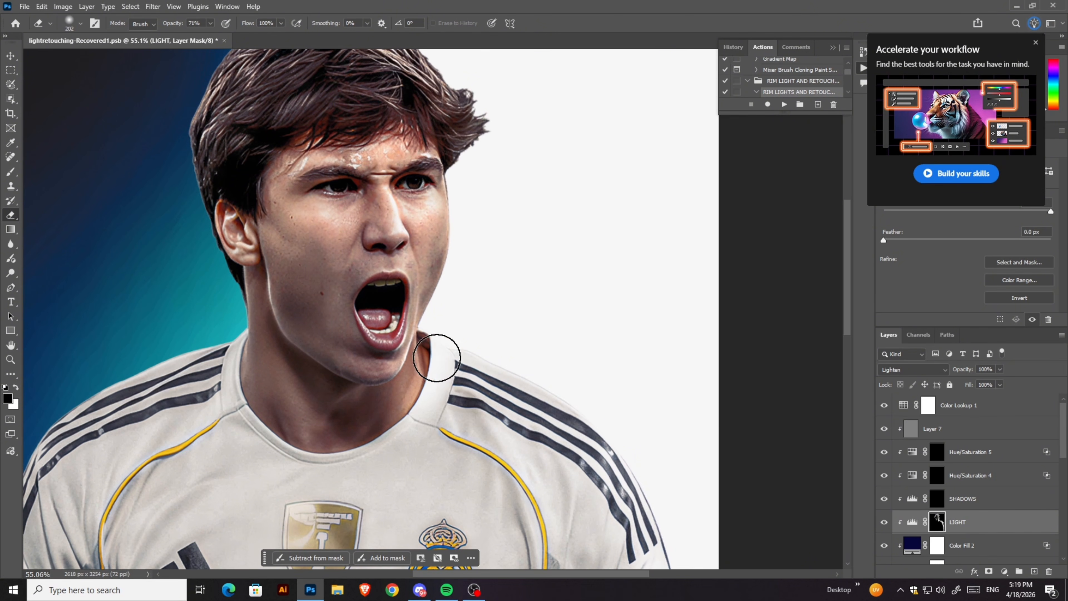
{"action": "left_click_drag", "start_coordinate": [439, 358], "coordinate": [550, 427]}
Step: Deepen the facial shadows on the SHADOWS mask with a smaller eraser at 69% flow
{"action": "left_click", "coordinate": [944, 504]}
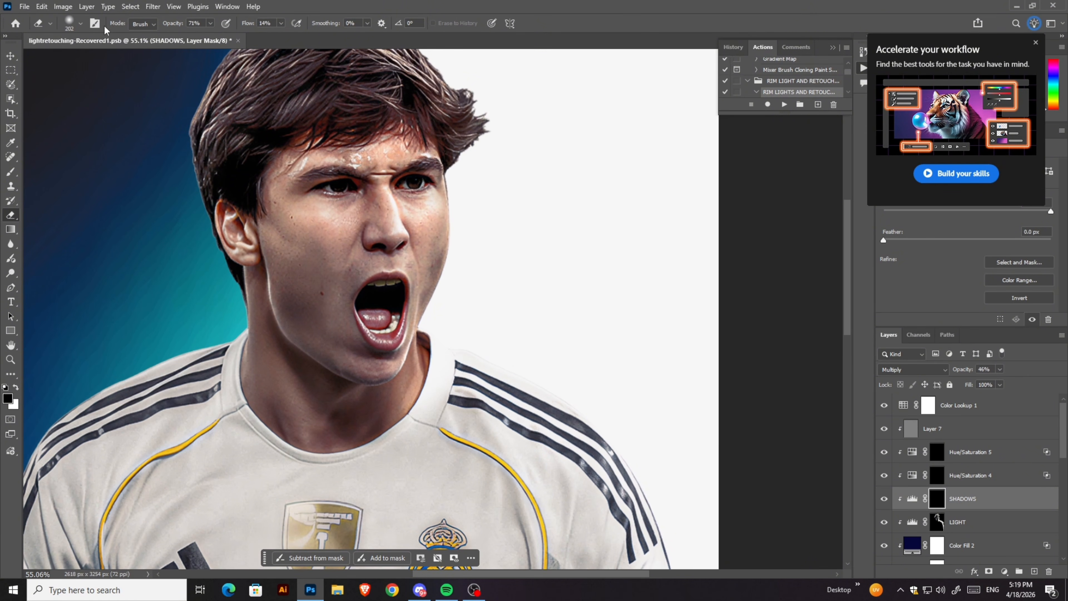
{"action": "left_click", "coordinate": [68, 26]}
{"action": "key", "text": "Return"}
{"action": "scroll", "coordinate": [367, 192], "scroll_direction": "up", "scroll_amount": 2}
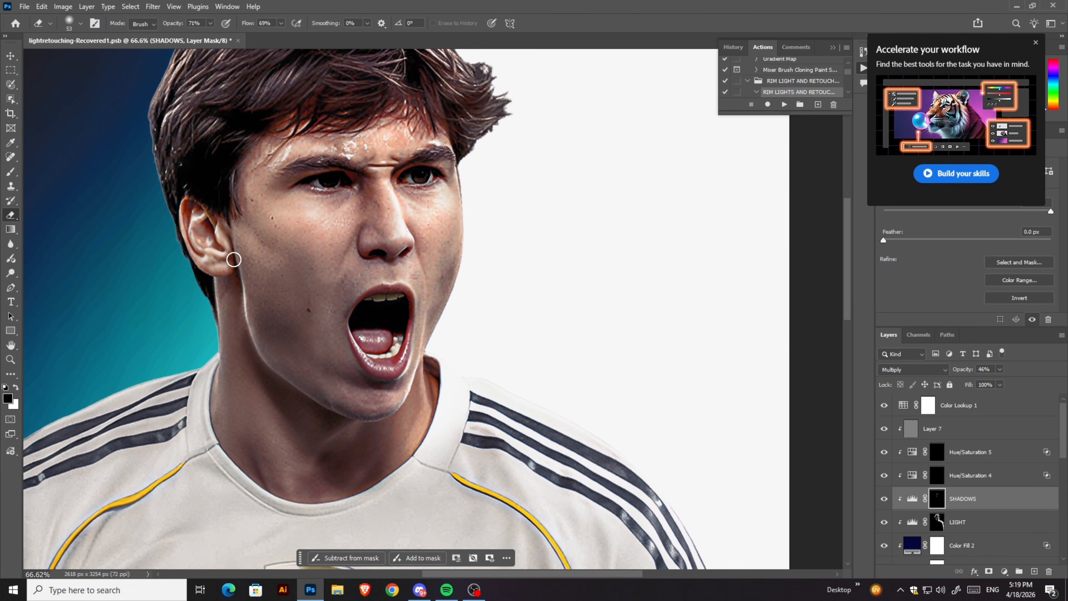
{"action": "scroll", "coordinate": [359, 273], "scroll_direction": "down", "scroll_amount": 3}
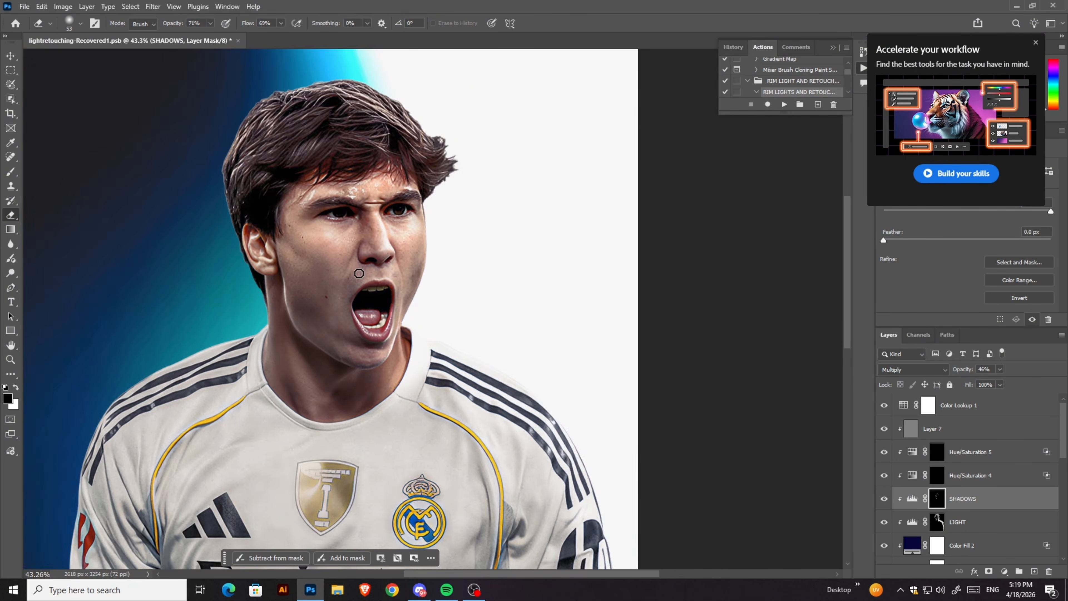
{"action": "scroll", "coordinate": [359, 273], "scroll_direction": "down", "scroll_amount": 1}
{"action": "scroll", "coordinate": [359, 274], "scroll_direction": "up", "scroll_amount": 2}
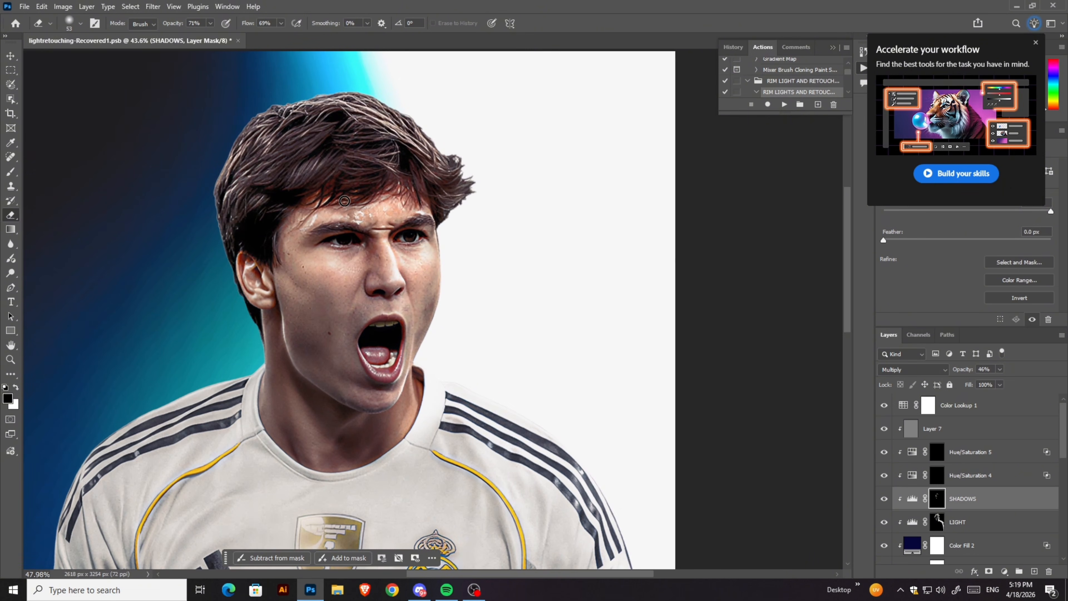
Step: Tint the temple, cheek and jaw facing the blue background on the Hue/Saturation 4 mask with a 97 px eraser at 88% opacity
{"action": "left_click", "coordinate": [937, 475]}
{"action": "scroll", "coordinate": [313, 230], "scroll_direction": "up", "scroll_amount": 3}
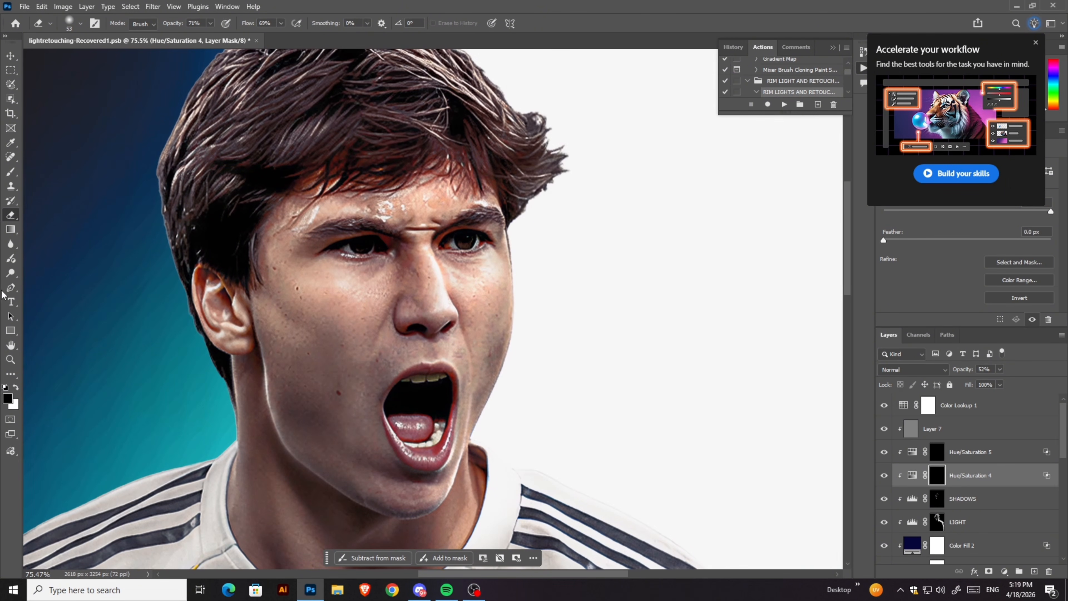
{"action": "left_click", "coordinate": [79, 24]}
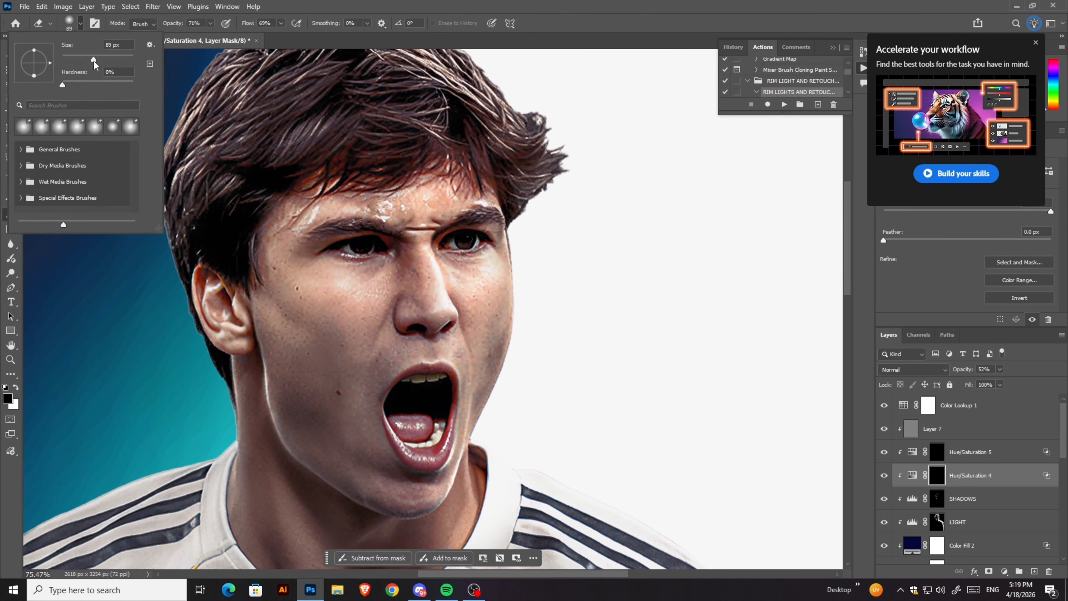
{"action": "left_click_drag", "start_coordinate": [94, 62], "coordinate": [95, 61]}
{"action": "left_click_drag", "start_coordinate": [310, 207], "coordinate": [279, 255]}
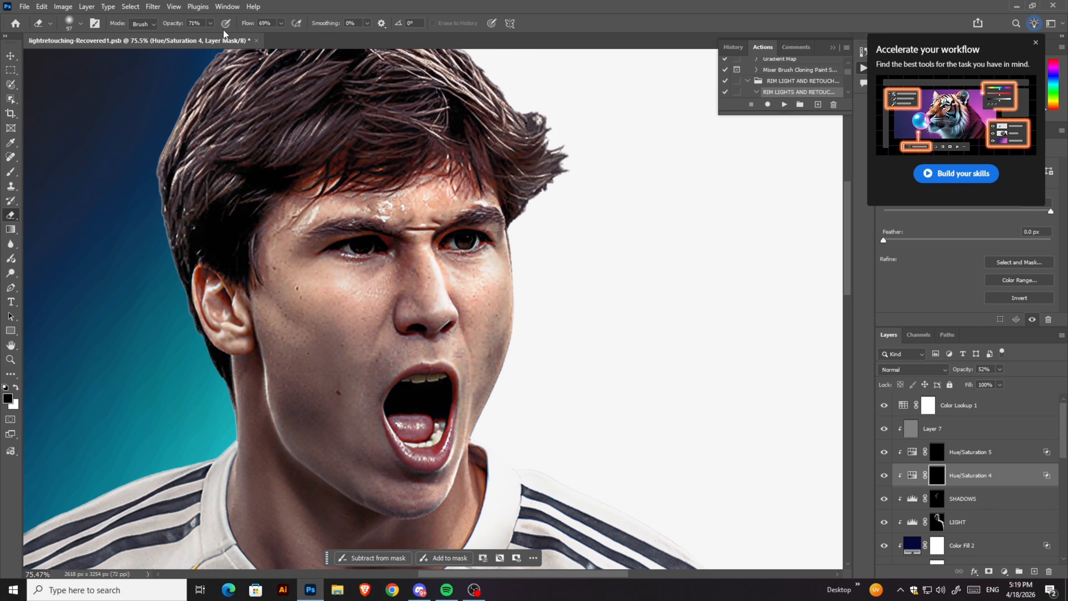
{"action": "left_click_drag", "start_coordinate": [171, 26], "coordinate": [178, 26]}
{"action": "mouse_move", "coordinate": [298, 195]}
{"action": "left_mouse_down"}
{"action": "mouse_move", "coordinate": [292, 232]}
{"action": "mouse_move", "coordinate": [277, 228]}
{"action": "mouse_move", "coordinate": [267, 289]}
{"action": "mouse_move", "coordinate": [279, 262]}
{"action": "mouse_move", "coordinate": [290, 371]}
{"action": "mouse_move", "coordinate": [268, 297]}
{"action": "mouse_move", "coordinate": [285, 410]}
{"action": "mouse_move", "coordinate": [331, 474]}
{"action": "mouse_move", "coordinate": [370, 497]}
{"action": "mouse_move", "coordinate": [296, 299]}
{"action": "left_mouse_up"}
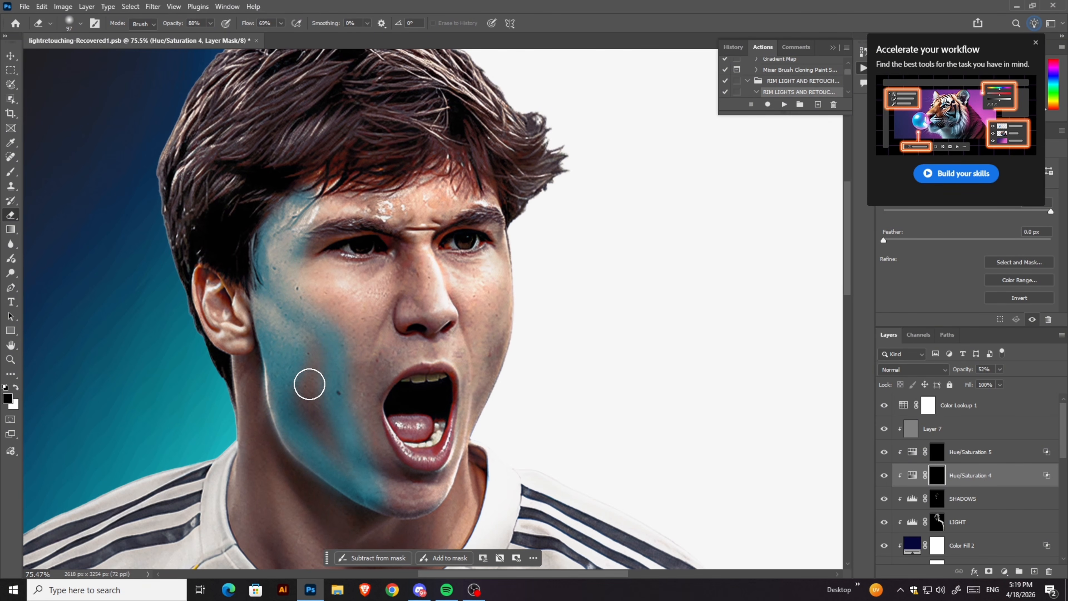
{"action": "mouse_move", "coordinate": [309, 383]}
{"action": "left_mouse_down"}
{"action": "mouse_move", "coordinate": [302, 344]}
{"action": "mouse_move", "coordinate": [327, 421]}
{"action": "mouse_move", "coordinate": [321, 434]}
{"action": "mouse_move", "coordinate": [275, 321]}
{"action": "mouse_move", "coordinate": [306, 415]}
{"action": "mouse_move", "coordinate": [367, 475]}
{"action": "left_mouse_up"}
Step: Extend the teal tint over the ear and the side of the neck on the Hue/Saturation 4 mask
{"action": "scroll", "coordinate": [300, 158], "scroll_direction": "down", "scroll_amount": 3}
{"action": "mouse_move", "coordinate": [259, 275]}
{"action": "left_mouse_down"}
{"action": "mouse_move", "coordinate": [257, 428]}
{"action": "mouse_move", "coordinate": [301, 487]}
{"action": "mouse_move", "coordinate": [242, 320]}
{"action": "mouse_move", "coordinate": [255, 437]}
{"action": "mouse_move", "coordinate": [271, 339]}
{"action": "left_mouse_up"}
{"action": "mouse_move", "coordinate": [251, 251]}
{"action": "left_mouse_down"}
{"action": "mouse_move", "coordinate": [226, 200]}
{"action": "mouse_move", "coordinate": [247, 232]}
{"action": "mouse_move", "coordinate": [248, 204]}
{"action": "mouse_move", "coordinate": [273, 248]}
{"action": "left_mouse_up"}
{"action": "scroll", "coordinate": [300, 308], "scroll_direction": "down", "scroll_amount": 4}
{"action": "scroll", "coordinate": [298, 244], "scroll_direction": "up", "scroll_amount": 3}
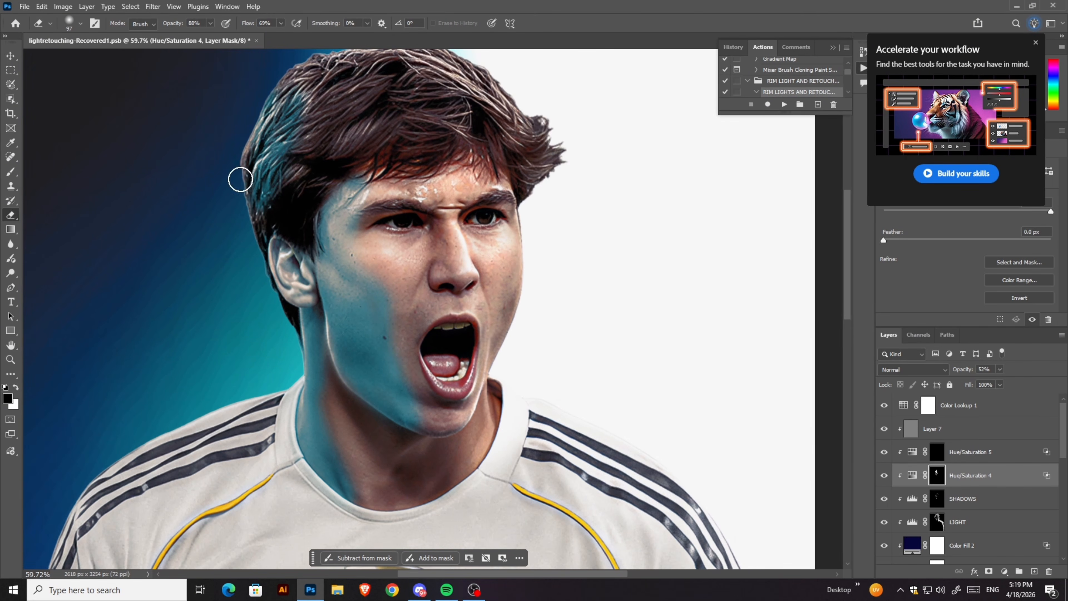
Step: Enlarge the eraser to about 440 px at 10% flow and softly tint the hair facing the blue background teal
{"action": "left_click", "coordinate": [248, 24]}
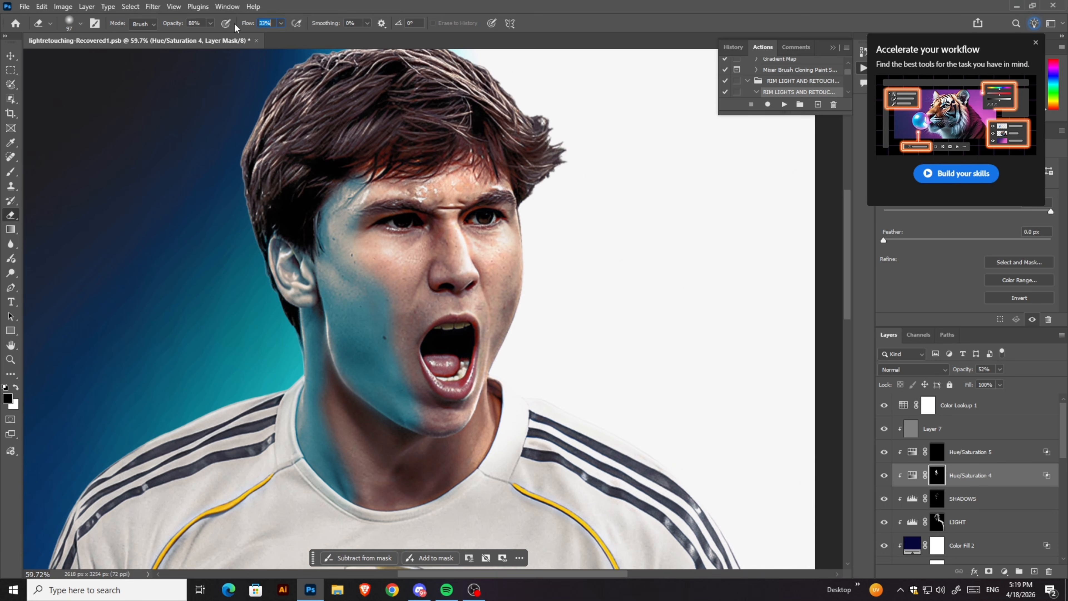
{"action": "left_click", "coordinate": [80, 24]}
{"action": "left_click", "coordinate": [123, 61]}
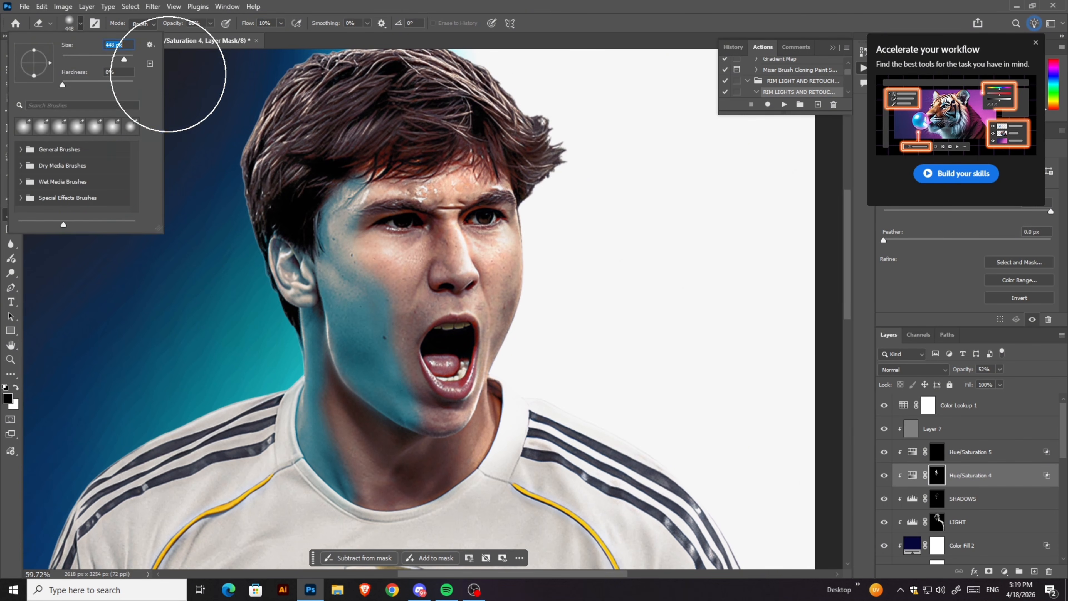
{"action": "left_click", "coordinate": [185, 80]}
{"action": "mouse_move", "coordinate": [320, 90]}
{"action": "left_mouse_down"}
{"action": "mouse_move", "coordinate": [339, 116]}
{"action": "mouse_move", "coordinate": [268, 197]}
{"action": "mouse_move", "coordinate": [357, 131]}
{"action": "mouse_move", "coordinate": [244, 268]}
{"action": "mouse_move", "coordinate": [260, 337]}
{"action": "mouse_move", "coordinate": [281, 342]}
{"action": "left_mouse_up"}
{"action": "scroll", "coordinate": [341, 115], "scroll_direction": "up", "scroll_amount": 1}
{"action": "scroll", "coordinate": [386, 100], "scroll_direction": "down", "scroll_amount": 1}
{"action": "scroll", "coordinate": [386, 100], "scroll_direction": "down", "scroll_amount": 2}
{"action": "scroll", "coordinate": [300, 307], "scroll_direction": "up", "scroll_amount": 3}
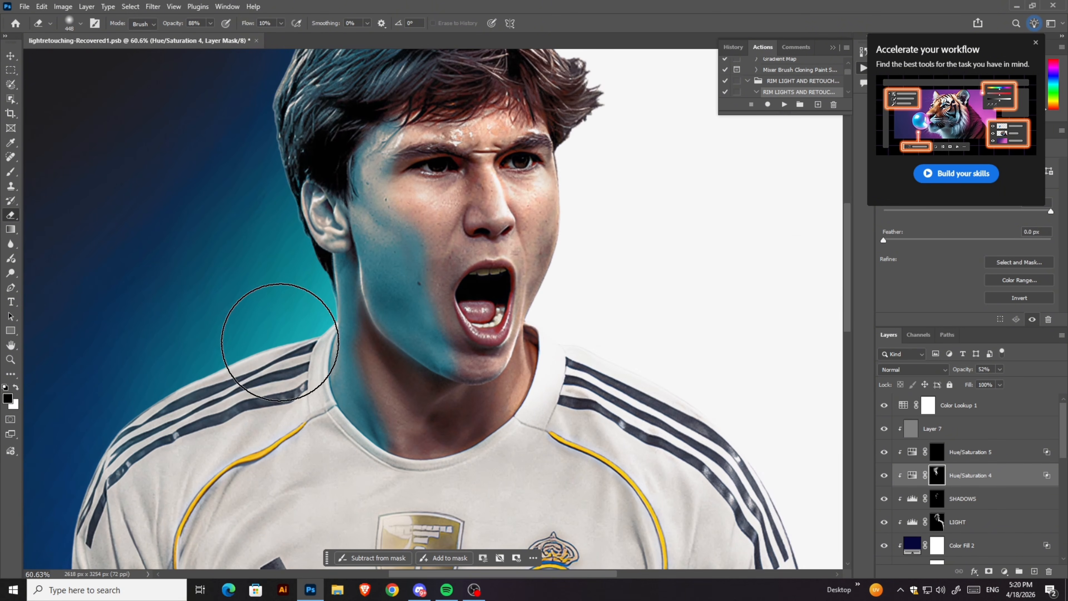
Step: Raise the eraser flow to 40% and tint the shoulder stripes and sleeve facing the blue background on the Hue/Saturation 4 mask
{"action": "left_click_drag", "start_coordinate": [252, 26], "coordinate": [270, 29]}
{"action": "scroll", "coordinate": [341, 46], "scroll_direction": "down", "scroll_amount": 2}
{"action": "scroll", "coordinate": [327, 243], "scroll_direction": "up", "scroll_amount": 3}
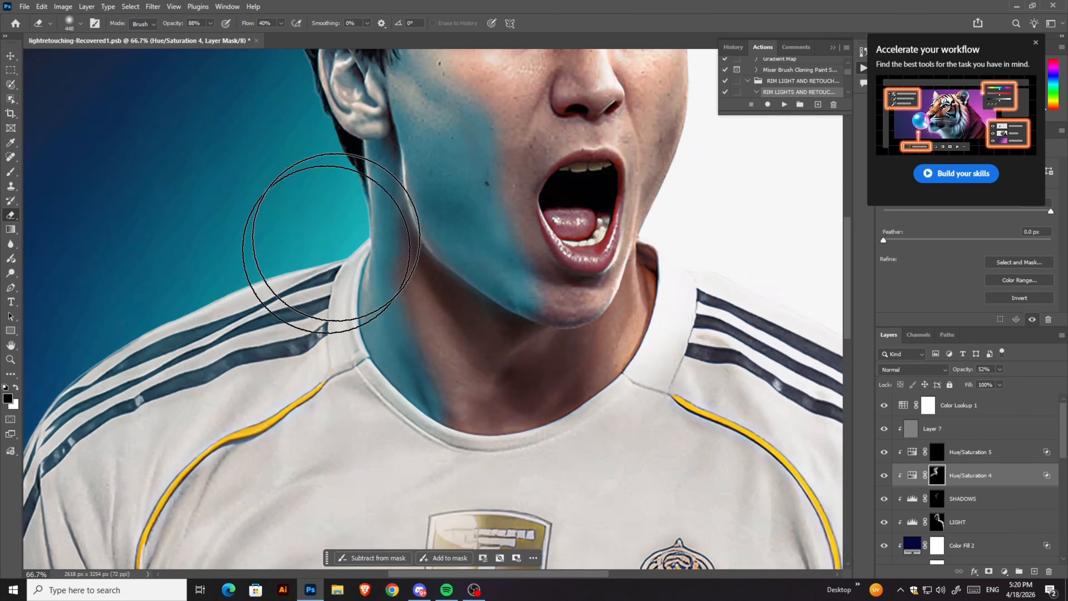
{"action": "scroll", "coordinate": [327, 235], "scroll_direction": "down", "scroll_amount": 5}
{"action": "scroll", "coordinate": [324, 242], "scroll_direction": "up", "scroll_amount": 1}
{"action": "mouse_move", "coordinate": [321, 245]}
{"action": "left_mouse_down"}
{"action": "mouse_move", "coordinate": [167, 346]}
{"action": "mouse_move", "coordinate": [109, 497]}
{"action": "mouse_move", "coordinate": [122, 555]}
{"action": "left_mouse_up"}
{"action": "scroll", "coordinate": [248, 475], "scroll_direction": "down", "scroll_amount": 3}
{"action": "scroll", "coordinate": [313, 358], "scroll_direction": "up", "scroll_amount": 3}
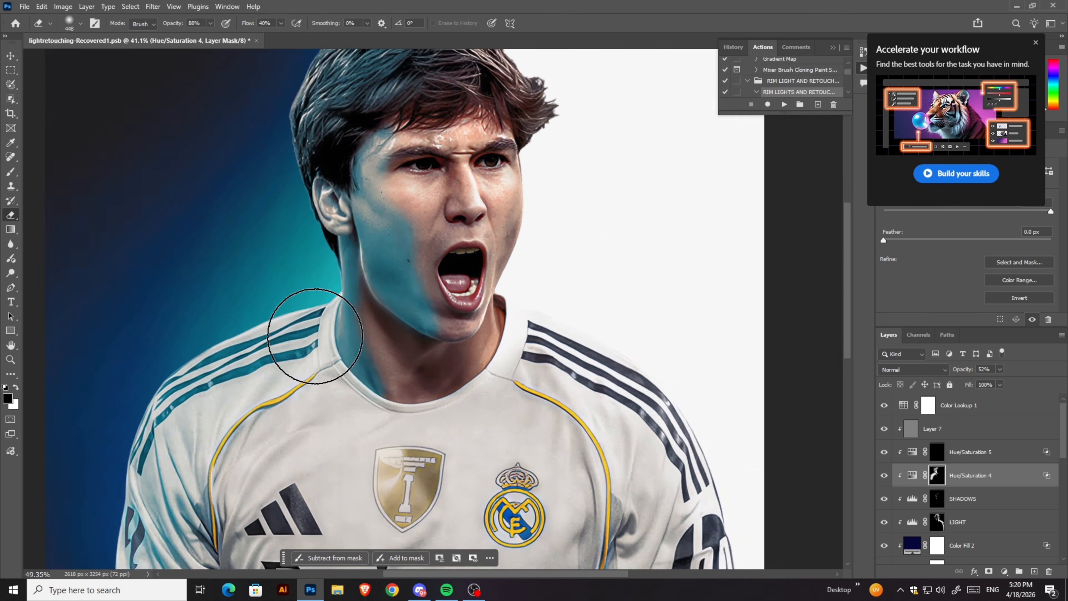
{"action": "scroll", "coordinate": [379, 333], "scroll_direction": "down", "scroll_amount": 4}
{"action": "scroll", "coordinate": [433, 198], "scroll_direction": "up", "scroll_amount": 4}
Step: Paint a bright cyan rim along the temple, cheek and jaw on the Hue/Saturation 5 mask with a 67 px eraser
{"action": "left_click", "coordinate": [936, 452]}
{"action": "scroll", "coordinate": [382, 179], "scroll_direction": "up", "scroll_amount": 2}
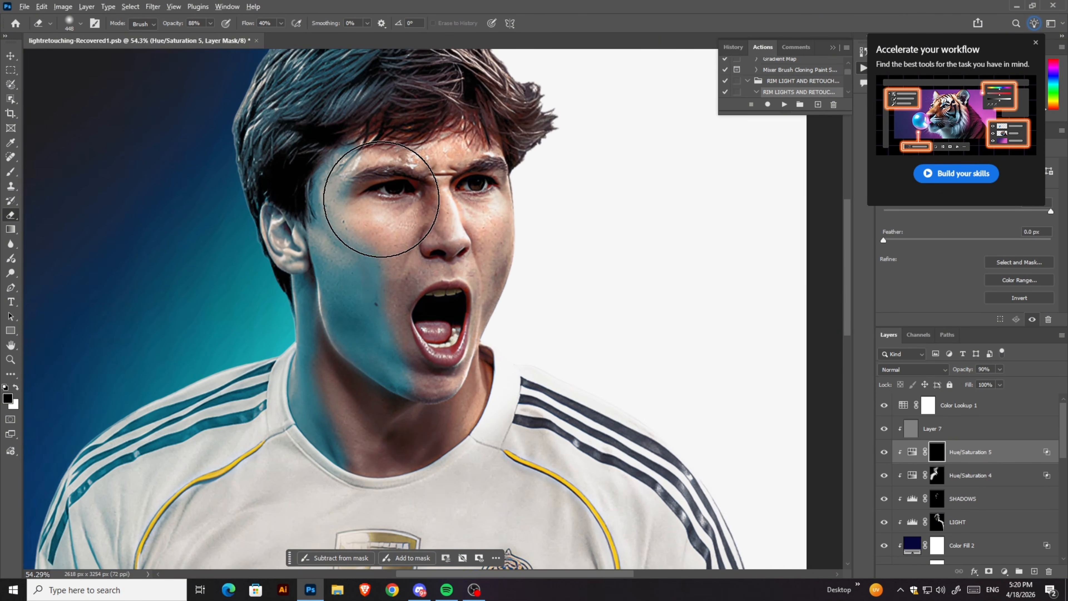
{"action": "left_click", "coordinate": [70, 23]}
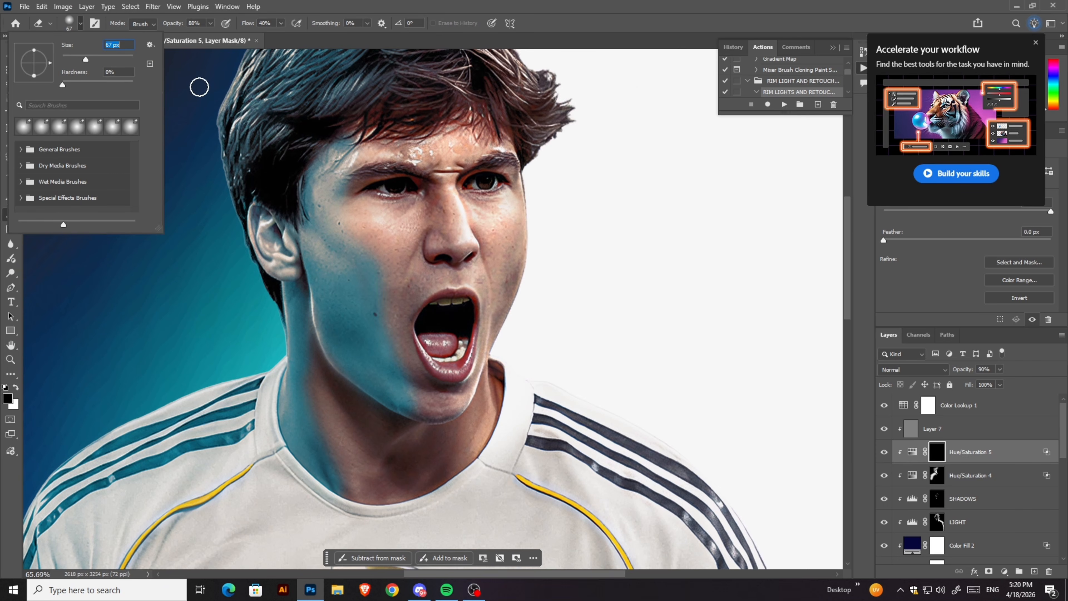
{"action": "mouse_move", "coordinate": [340, 149]}
{"action": "left_mouse_down"}
{"action": "mouse_move", "coordinate": [310, 202]}
{"action": "mouse_move", "coordinate": [335, 317]}
{"action": "mouse_move", "coordinate": [301, 218]}
{"action": "mouse_move", "coordinate": [320, 318]}
{"action": "mouse_move", "coordinate": [337, 361]}
{"action": "mouse_move", "coordinate": [405, 413]}
{"action": "mouse_move", "coordinate": [351, 310]}
{"action": "mouse_move", "coordinate": [327, 226]}
{"action": "mouse_move", "coordinate": [323, 184]}
{"action": "mouse_move", "coordinate": [340, 157]}
{"action": "mouse_move", "coordinate": [344, 276]}
{"action": "mouse_move", "coordinate": [361, 338]}
{"action": "mouse_move", "coordinate": [308, 252]}
{"action": "mouse_move", "coordinate": [364, 358]}
{"action": "left_mouse_up"}
{"action": "mouse_move", "coordinate": [354, 369]}
{"action": "left_mouse_down"}
{"action": "mouse_move", "coordinate": [388, 400]}
{"action": "mouse_move", "coordinate": [363, 362]}
{"action": "mouse_move", "coordinate": [401, 412]}
{"action": "left_mouse_up"}
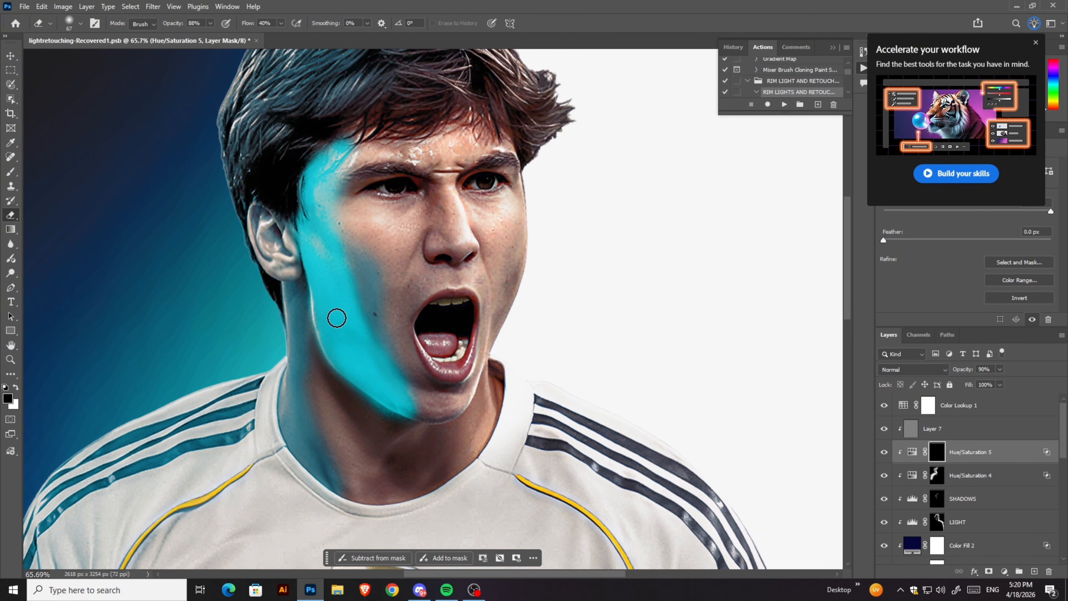
{"action": "left_click_drag", "start_coordinate": [337, 318], "coordinate": [341, 346]}
{"action": "mouse_move", "coordinate": [332, 180]}
{"action": "left_mouse_down"}
{"action": "mouse_move", "coordinate": [357, 145]}
{"action": "mouse_move", "coordinate": [347, 153]}
{"action": "left_mouse_up"}
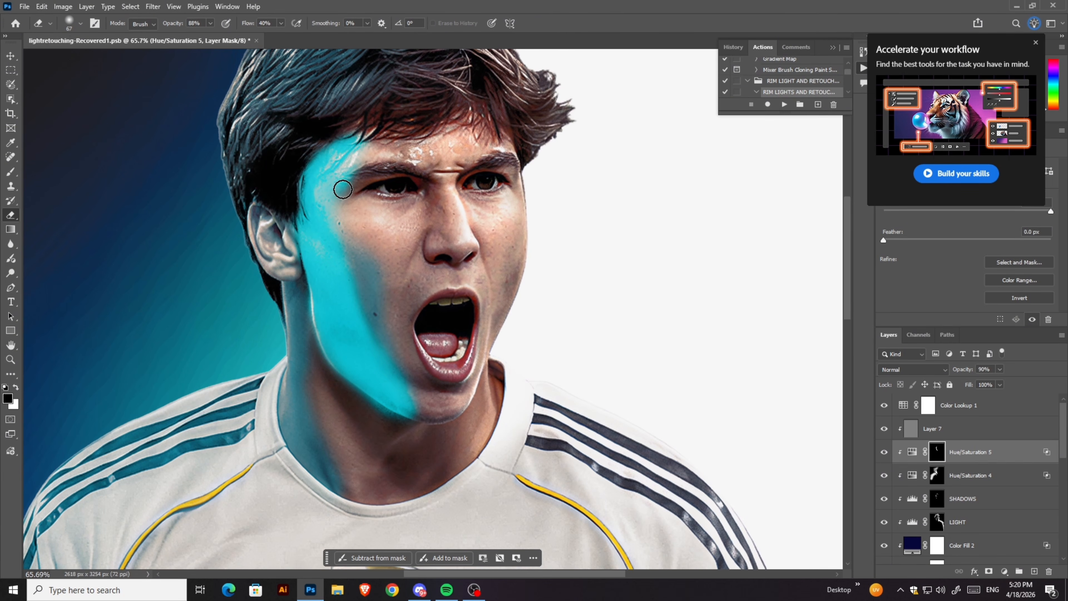
Step: Swap the foreground and background colors, enlarge the eraser to 228 px and raise its flow to 100%
{"action": "key", "text": "x"}
{"action": "left_click", "coordinate": [69, 25]}
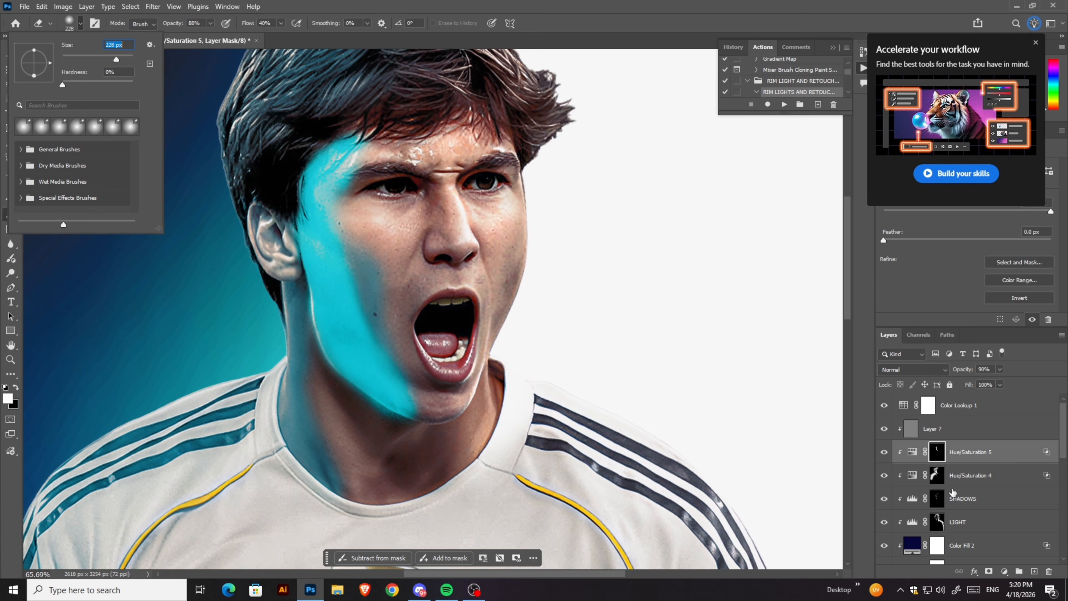
{"action": "left_click", "coordinate": [938, 479]}
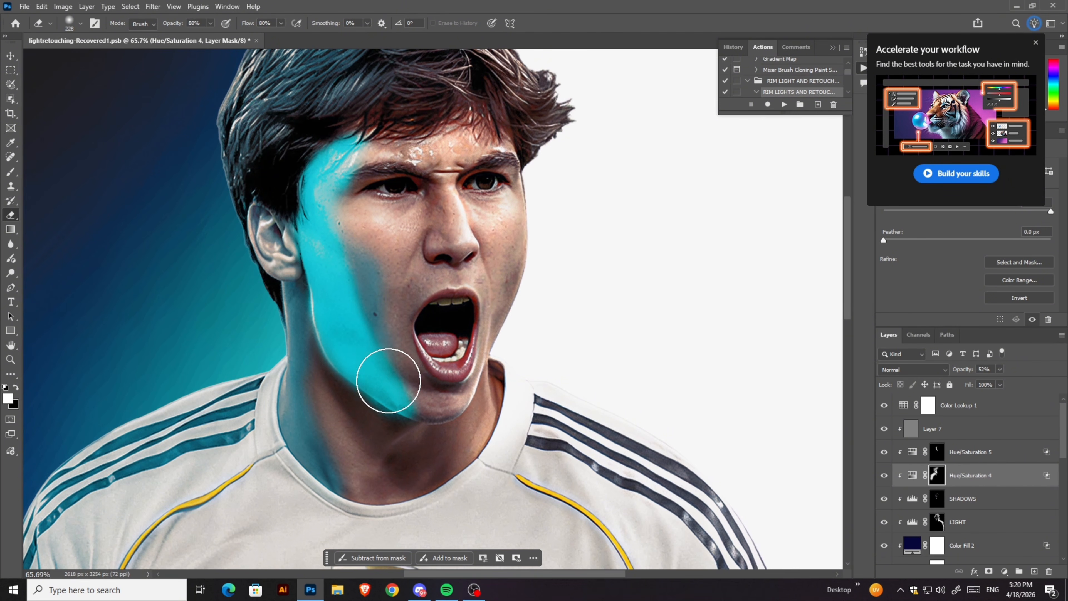
{"action": "left_click_drag", "start_coordinate": [245, 24], "coordinate": [264, 25]}
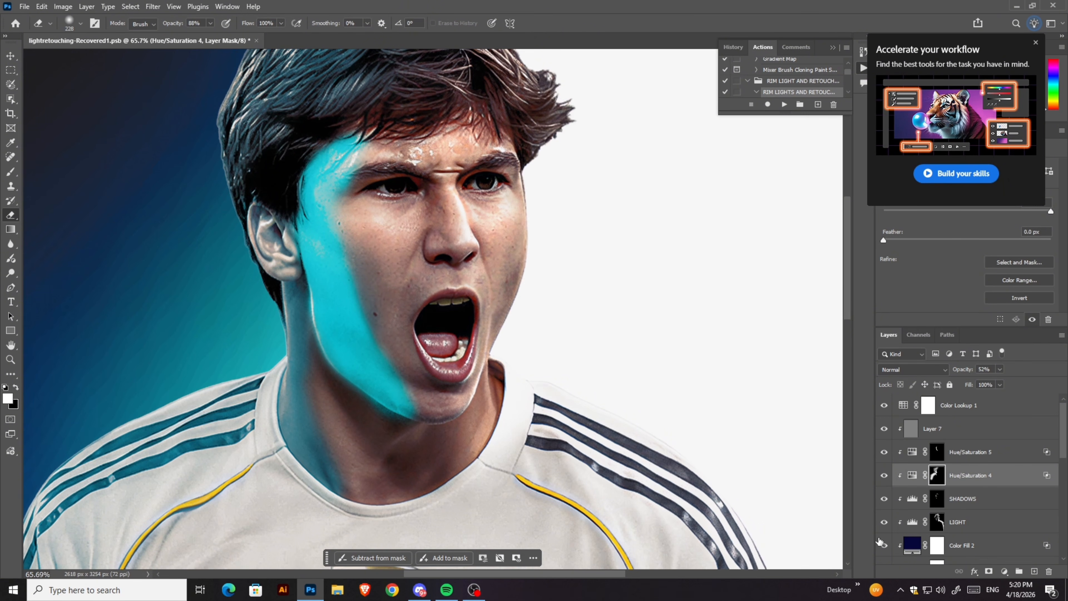
Step: Fade the cyan's inner edge along the chin, cheek and forehead on the Hue/Saturation 5 mask with a slightly larger eraser at 51% flow
{"action": "left_click", "coordinate": [937, 454]}
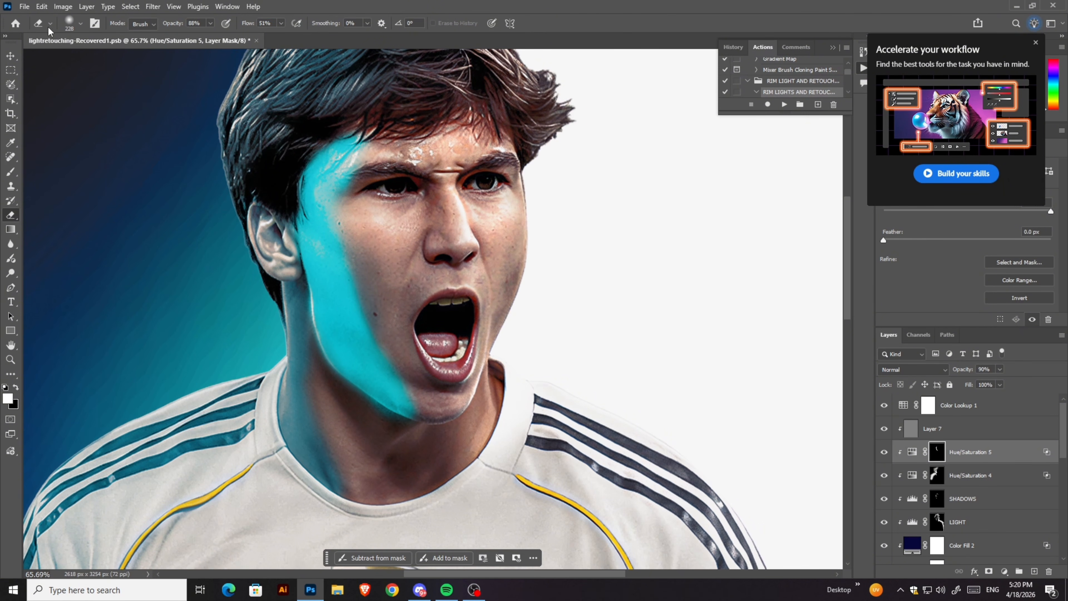
{"action": "left_click", "coordinate": [80, 24]}
{"action": "left_click_drag", "start_coordinate": [119, 60], "coordinate": [121, 61]}
{"action": "left_click_drag", "start_coordinate": [388, 397], "coordinate": [433, 431]}
{"action": "left_click_drag", "start_coordinate": [404, 347], "coordinate": [439, 378]}
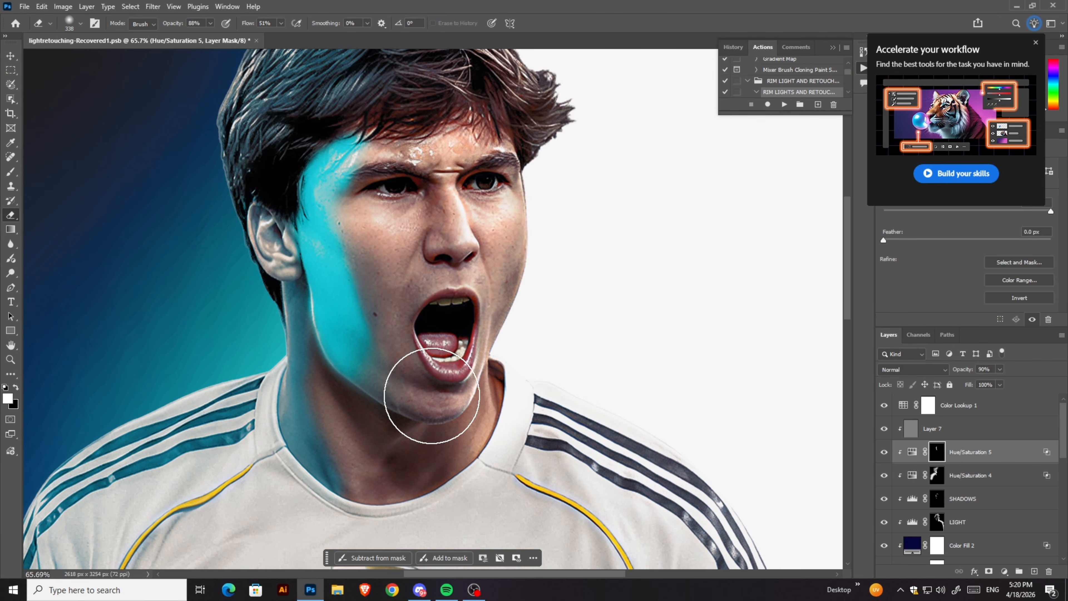
{"action": "left_click_drag", "start_coordinate": [383, 134], "coordinate": [360, 153]}
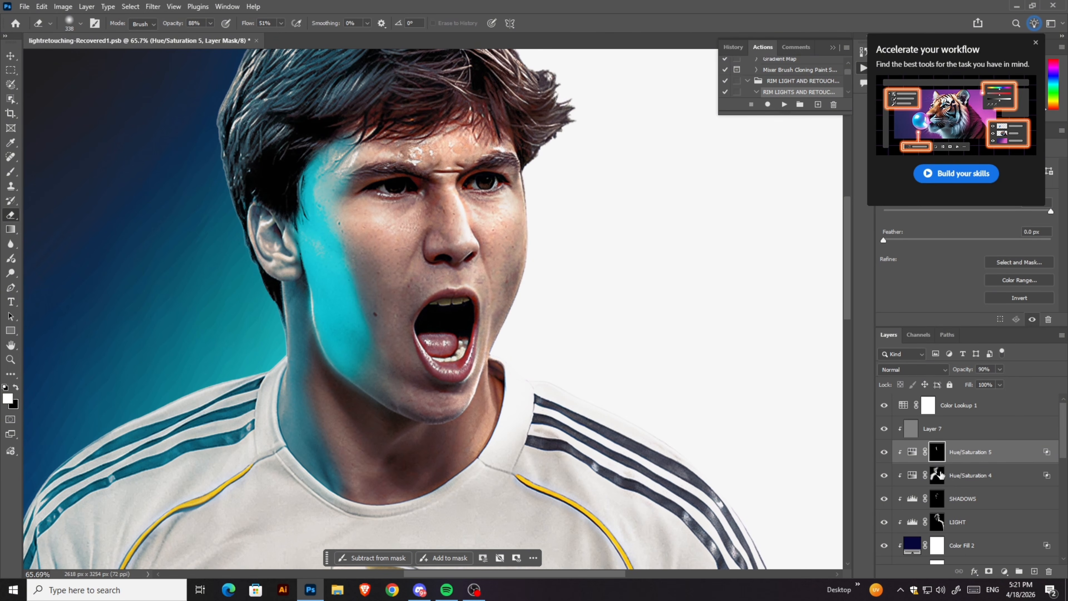
{"action": "left_click_drag", "start_coordinate": [380, 290], "coordinate": [400, 354]}
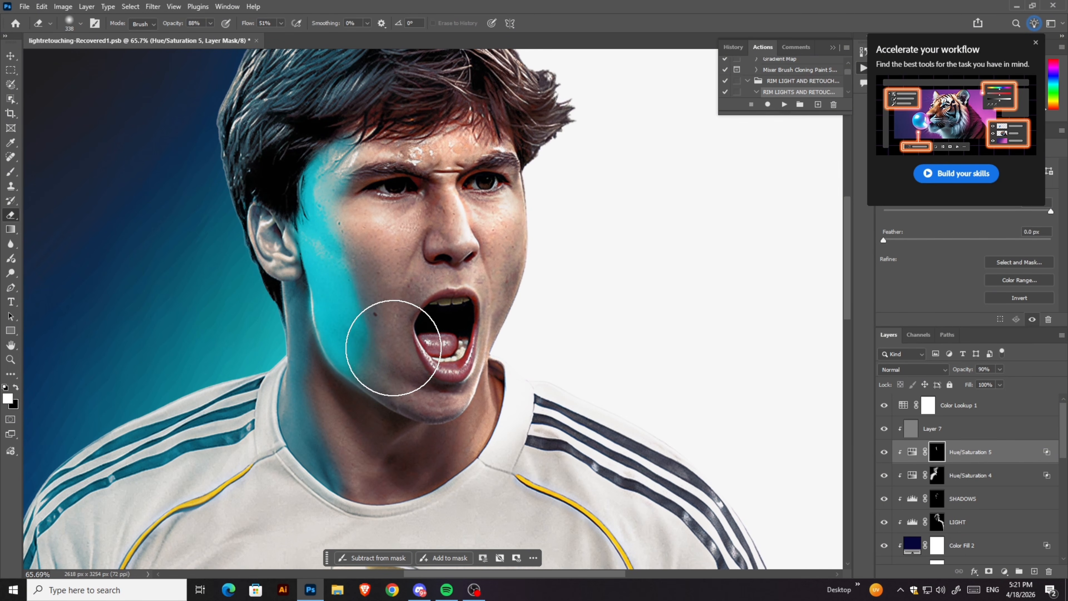
{"action": "scroll", "coordinate": [370, 310], "scroll_direction": "down", "scroll_amount": 2}
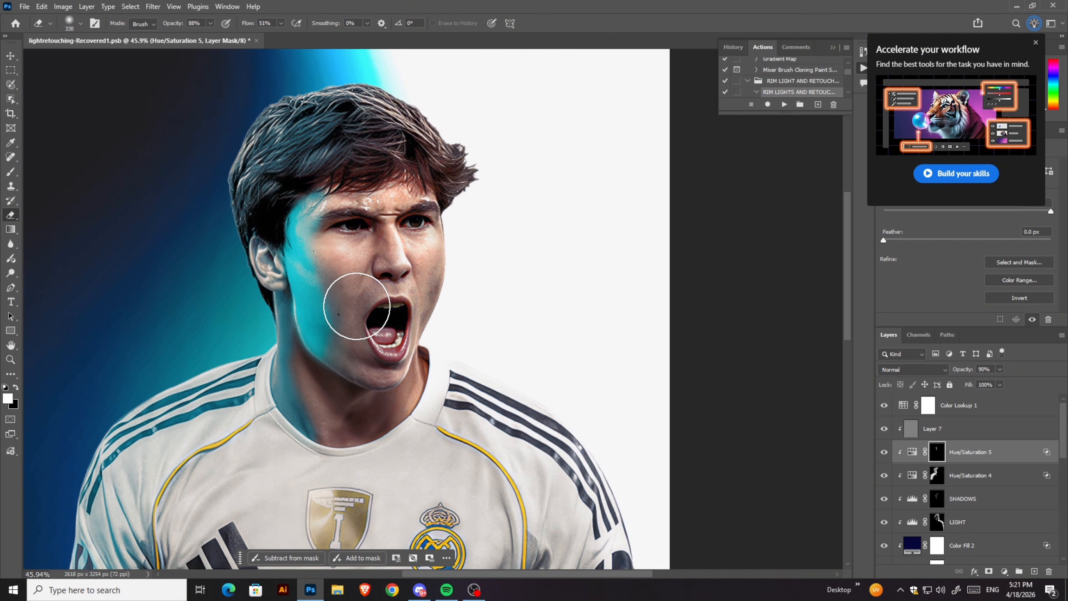
{"action": "scroll", "coordinate": [377, 310], "scroll_direction": "down", "scroll_amount": 1}
{"action": "scroll", "coordinate": [357, 253], "scroll_direction": "up", "scroll_amount": 3}
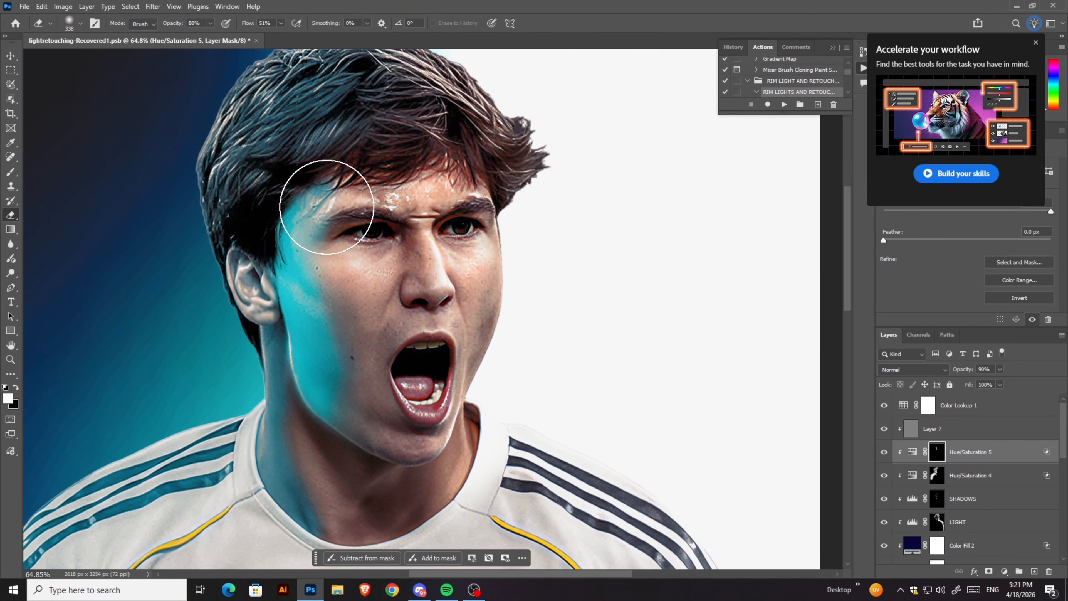
Step: Paint a thin bright cyan line down the neck edge facing the blue background on the Hue/Saturation 5 mask with a 26 px eraser
{"action": "key", "text": "x"}
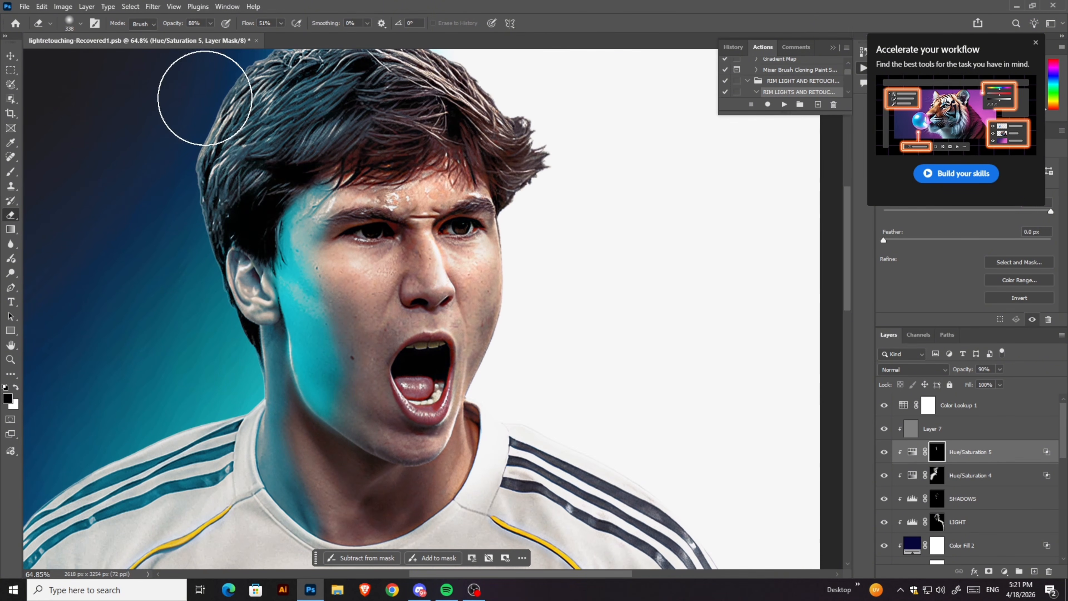
{"action": "scroll", "coordinate": [281, 213], "scroll_direction": "down", "scroll_amount": 2}
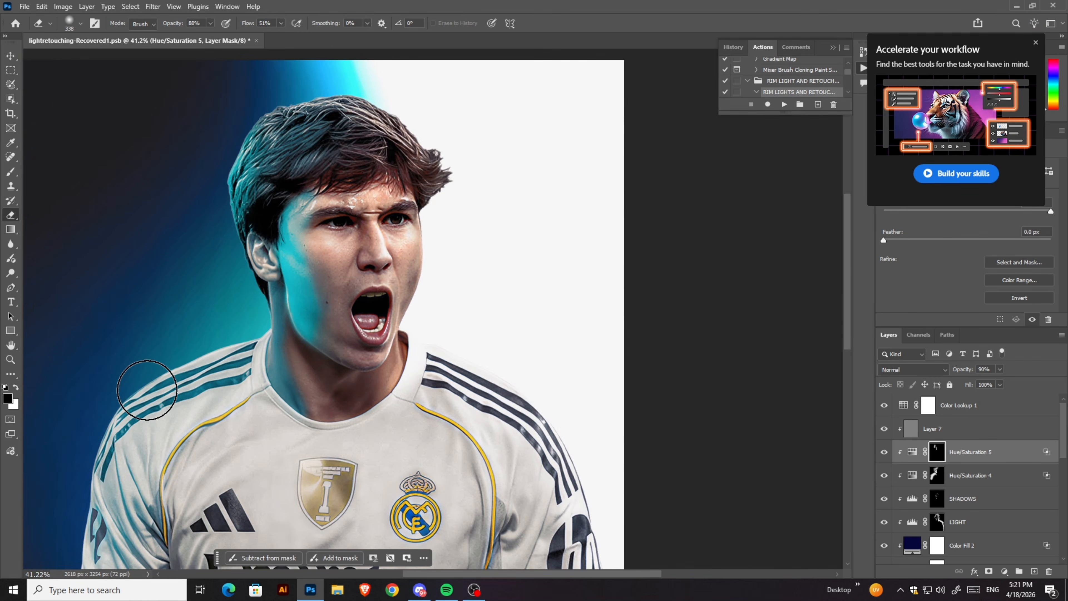
{"action": "scroll", "coordinate": [147, 390], "scroll_direction": "up", "scroll_amount": 3}
{"action": "left_click", "coordinate": [68, 23]}
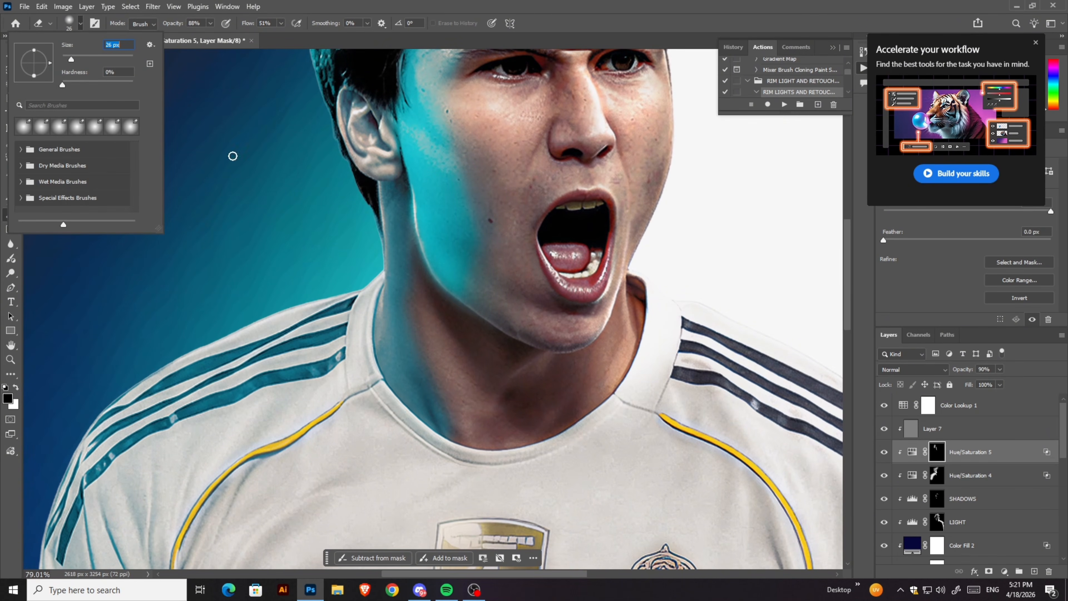
{"action": "left_click_drag", "start_coordinate": [381, 193], "coordinate": [387, 357]}
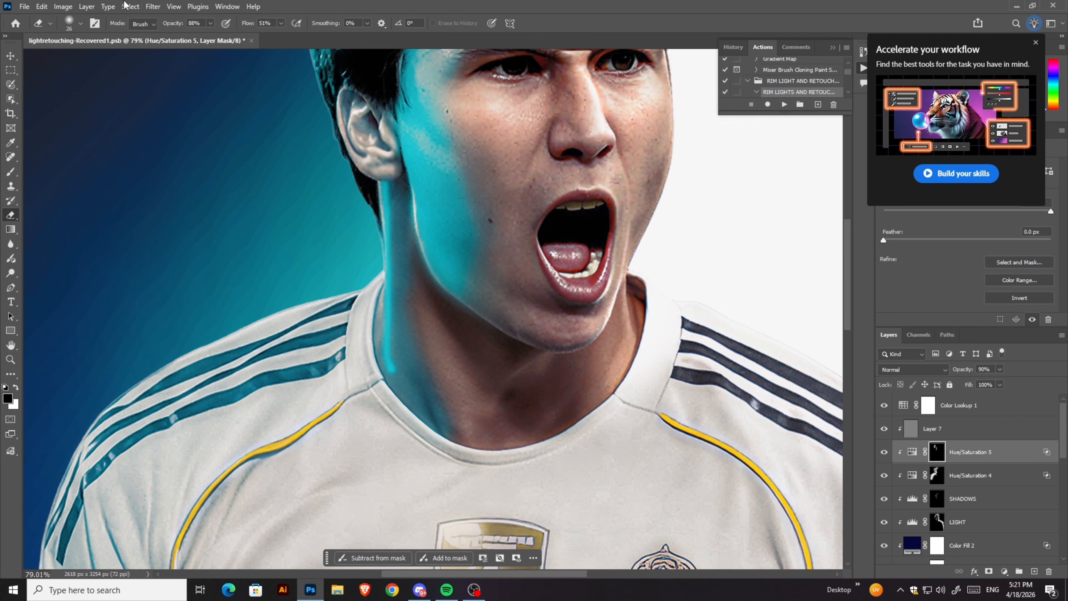
Step: Widen the neck's cyan rim from below the ear to the collar with a 51 px eraser
{"action": "left_click", "coordinate": [81, 23]}
{"action": "left_click", "coordinate": [396, 192]}
{"action": "mouse_move", "coordinate": [394, 202]}
{"action": "left_mouse_down"}
{"action": "mouse_move", "coordinate": [386, 371]}
{"action": "mouse_move", "coordinate": [424, 424]}
{"action": "left_mouse_up"}
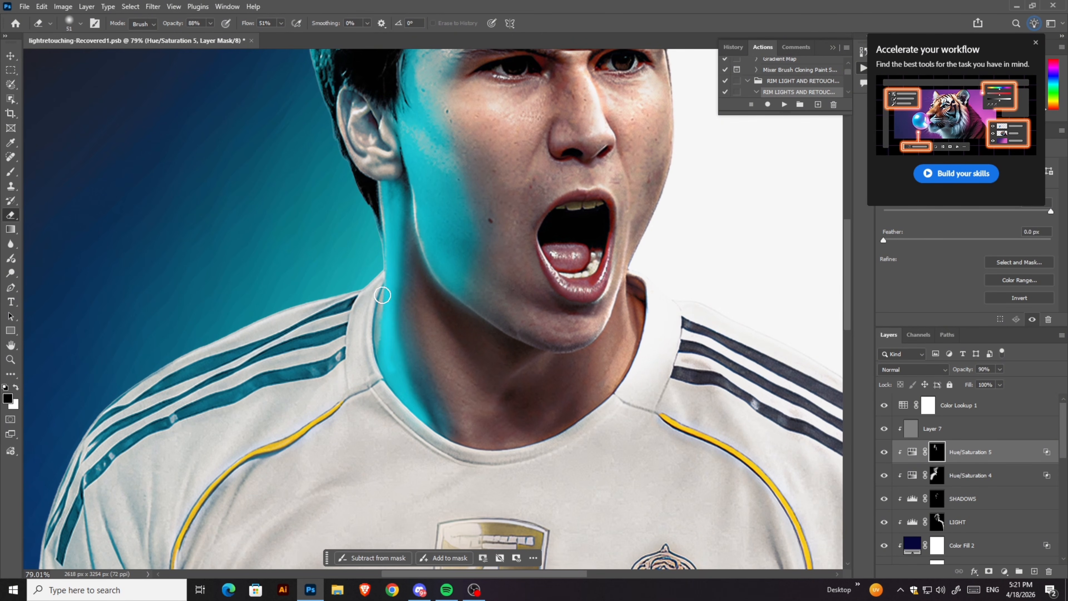
{"action": "mouse_move", "coordinate": [393, 200]}
{"action": "left_mouse_down"}
{"action": "mouse_move", "coordinate": [405, 340]}
{"action": "mouse_move", "coordinate": [432, 431]}
{"action": "mouse_move", "coordinate": [391, 290]}
{"action": "left_mouse_up"}
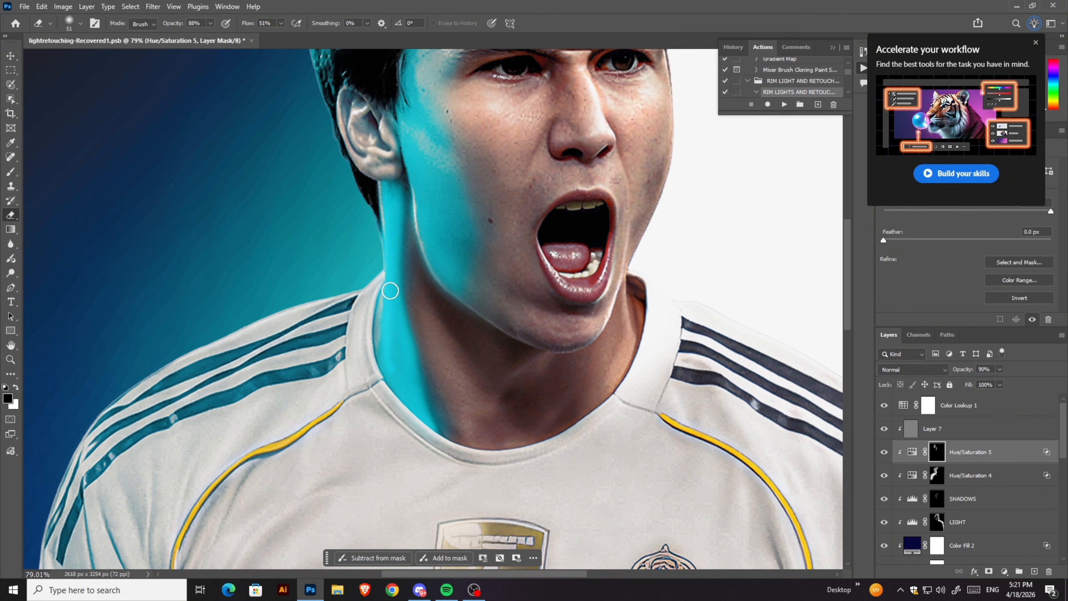
Step: Swap the foreground and background colors and fade the neck's cyan inner edge with a 168 px eraser on the Hue/Saturation 5 mask
{"action": "left_click", "coordinate": [80, 24]}
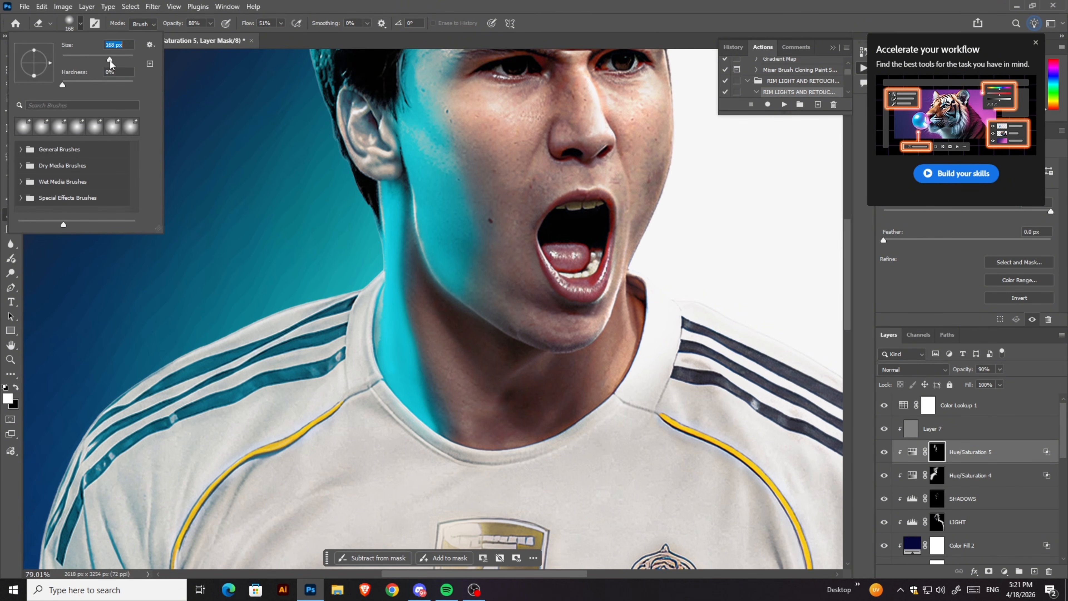
{"action": "mouse_move", "coordinate": [432, 363]}
{"action": "left_mouse_down"}
{"action": "mouse_move", "coordinate": [435, 400]}
{"action": "mouse_move", "coordinate": [416, 310]}
{"action": "mouse_move", "coordinate": [406, 438]}
{"action": "left_mouse_up"}
{"action": "scroll", "coordinate": [346, 255], "scroll_direction": "down", "scroll_amount": 5}
{"action": "scroll", "coordinate": [376, 240], "scroll_direction": "up", "scroll_amount": 3}
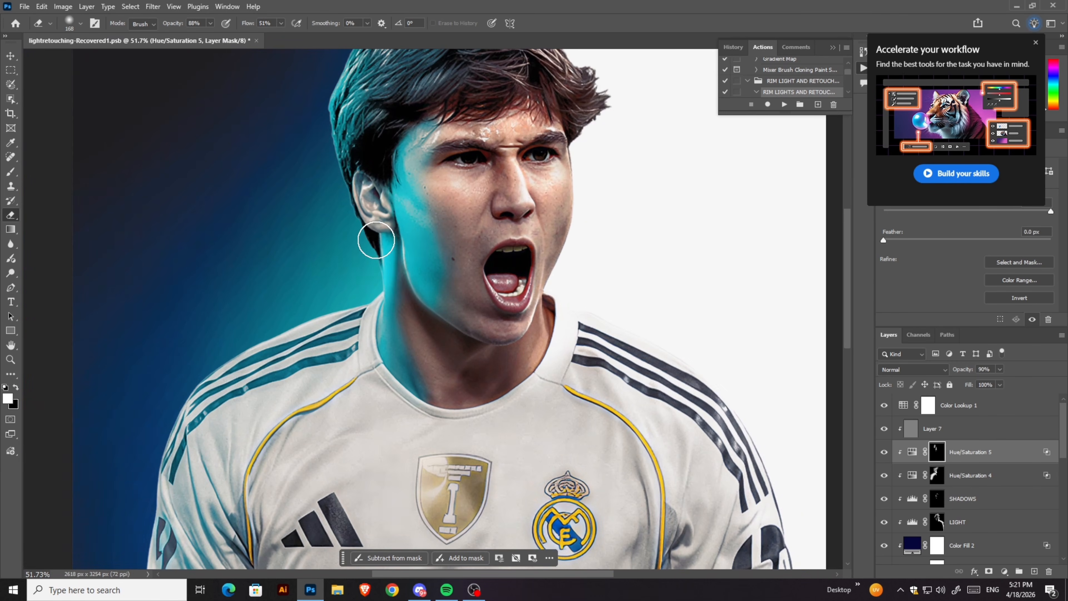
{"action": "mouse_move", "coordinate": [382, 247]}
{"action": "left_mouse_down"}
{"action": "mouse_move", "coordinate": [398, 387]}
{"action": "mouse_move", "coordinate": [391, 322]}
{"action": "mouse_move", "coordinate": [386, 397]}
{"action": "left_mouse_up"}
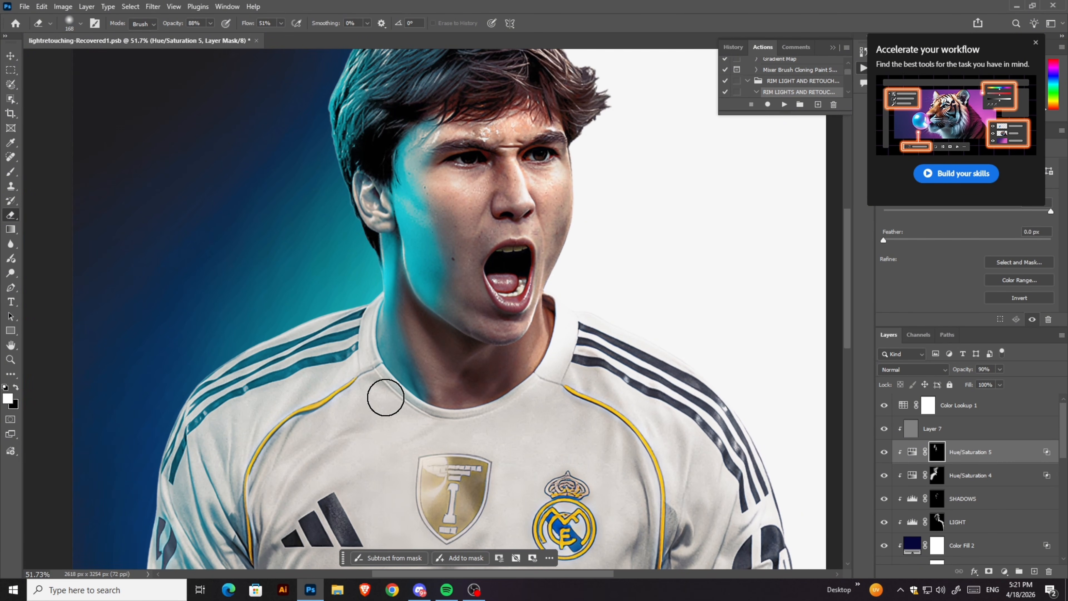
Step: Swap the colors again and paint a cyan strip along the shaded side of the nose with a 21 px eraser
{"action": "key", "text": "x"}
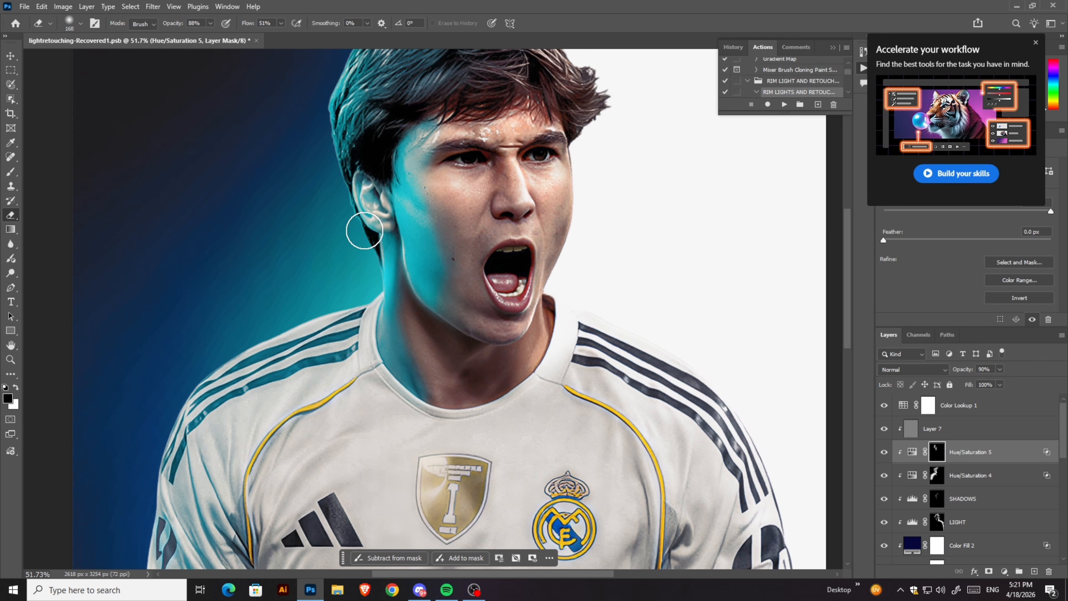
{"action": "scroll", "coordinate": [576, 171], "scroll_direction": "up", "scroll_amount": 3}
{"action": "left_click", "coordinate": [70, 24]}
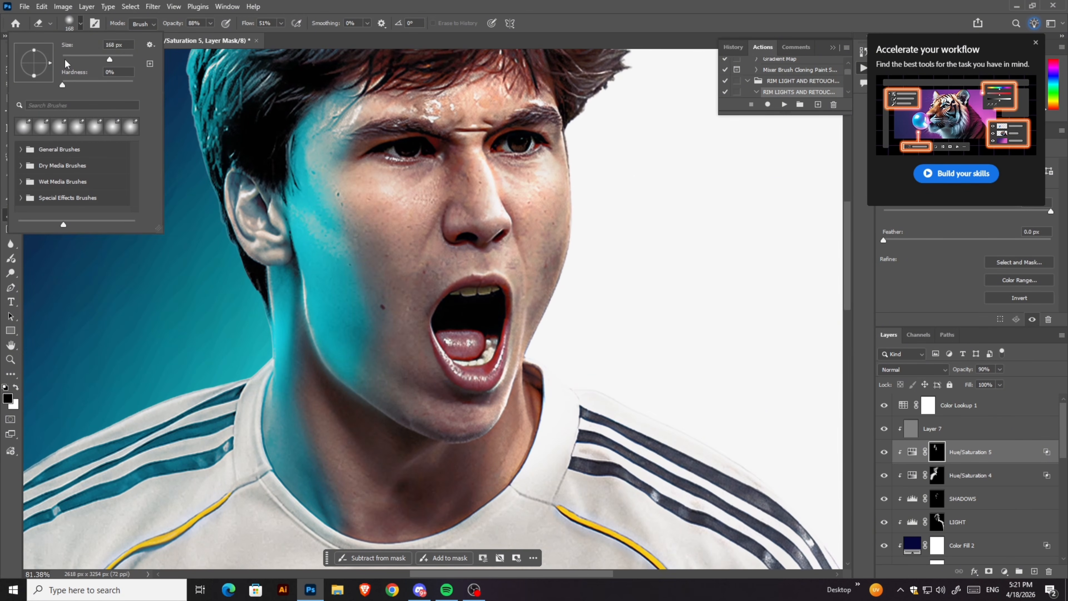
{"action": "mouse_move", "coordinate": [459, 151]}
{"action": "left_mouse_down"}
{"action": "mouse_move", "coordinate": [467, 207]}
{"action": "mouse_move", "coordinate": [450, 207]}
{"action": "mouse_move", "coordinate": [451, 157]}
{"action": "mouse_move", "coordinate": [463, 215]}
{"action": "left_mouse_up"}
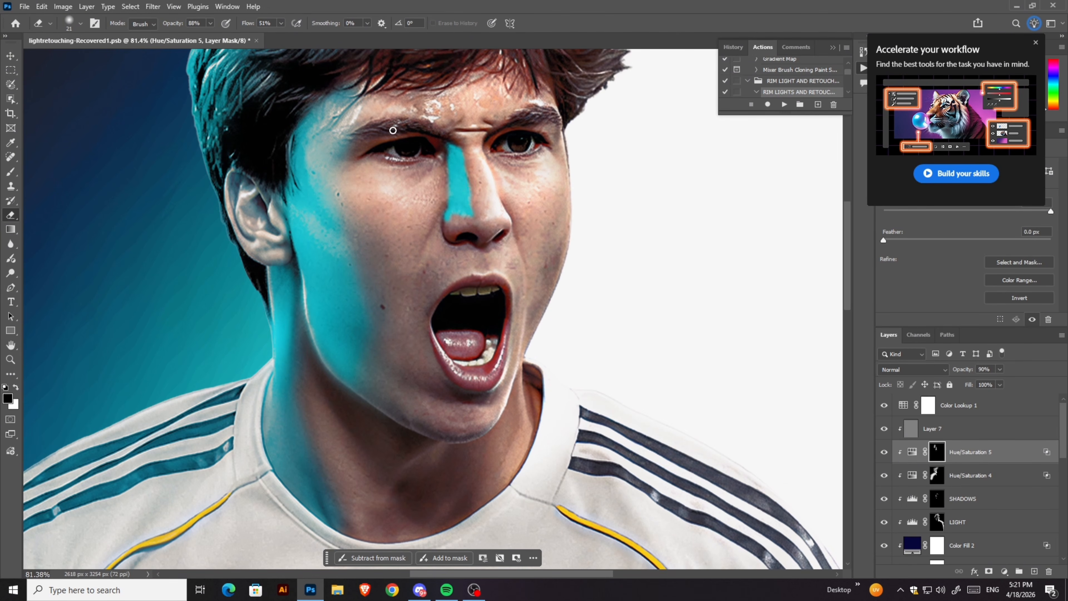
Step: Enlarge the eraser and soften the cyan strip's edges on the nose on the Hue/Saturation 5 mask
{"action": "left_click", "coordinate": [70, 24]}
{"action": "left_click", "coordinate": [92, 54]}
{"action": "mouse_move", "coordinate": [435, 221]}
{"action": "left_mouse_down"}
{"action": "mouse_move", "coordinate": [479, 209]}
{"action": "mouse_move", "coordinate": [450, 139]}
{"action": "mouse_move", "coordinate": [460, 152]}
{"action": "mouse_move", "coordinate": [455, 142]}
{"action": "mouse_move", "coordinate": [436, 178]}
{"action": "mouse_move", "coordinate": [433, 216]}
{"action": "mouse_move", "coordinate": [481, 211]}
{"action": "mouse_move", "coordinate": [480, 177]}
{"action": "mouse_move", "coordinate": [483, 217]}
{"action": "left_mouse_up"}
{"action": "scroll", "coordinate": [335, 272], "scroll_direction": "down", "scroll_amount": 5}
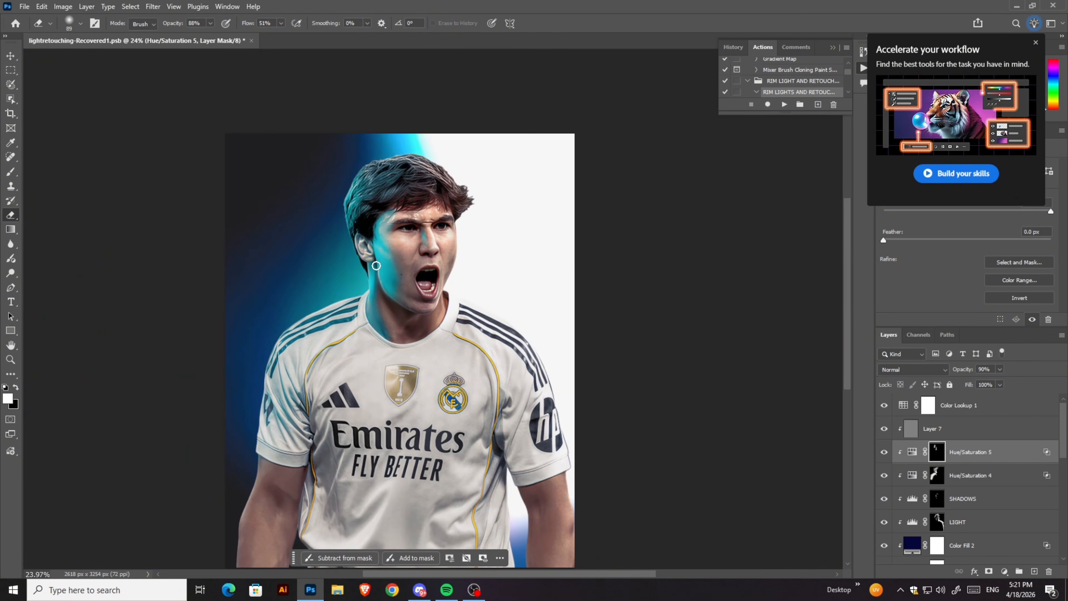
{"action": "scroll", "coordinate": [396, 265], "scroll_direction": "up", "scroll_amount": 2}
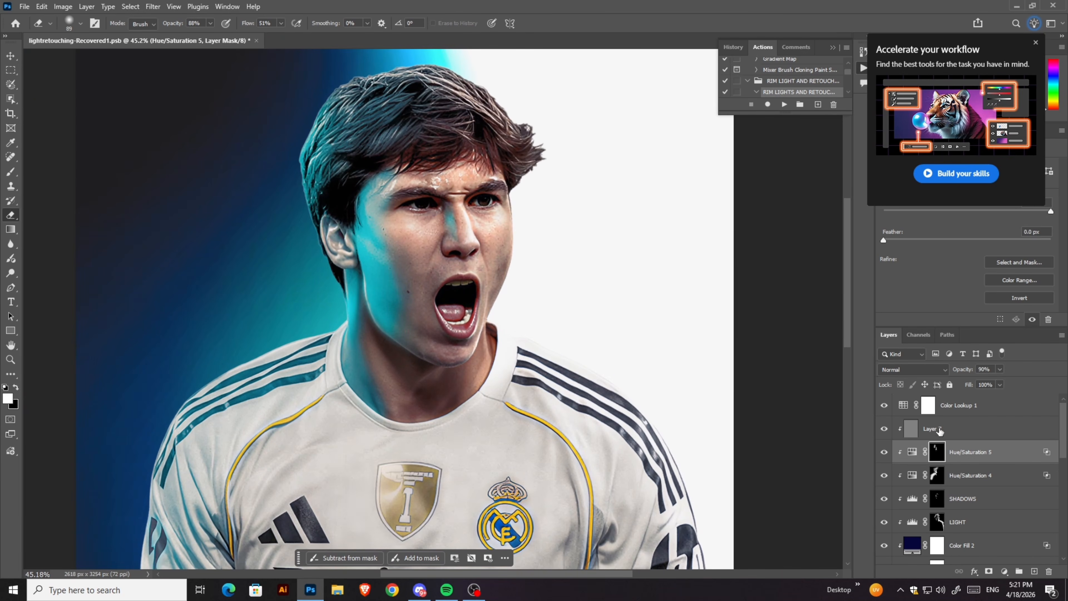
Step: On Layer 7, dodge the cyan strip on the side of the nose with a 29 px Dodge tool brush
{"action": "left_click", "coordinate": [939, 430]}
{"action": "scroll", "coordinate": [431, 311], "scroll_direction": "up", "scroll_amount": 3}
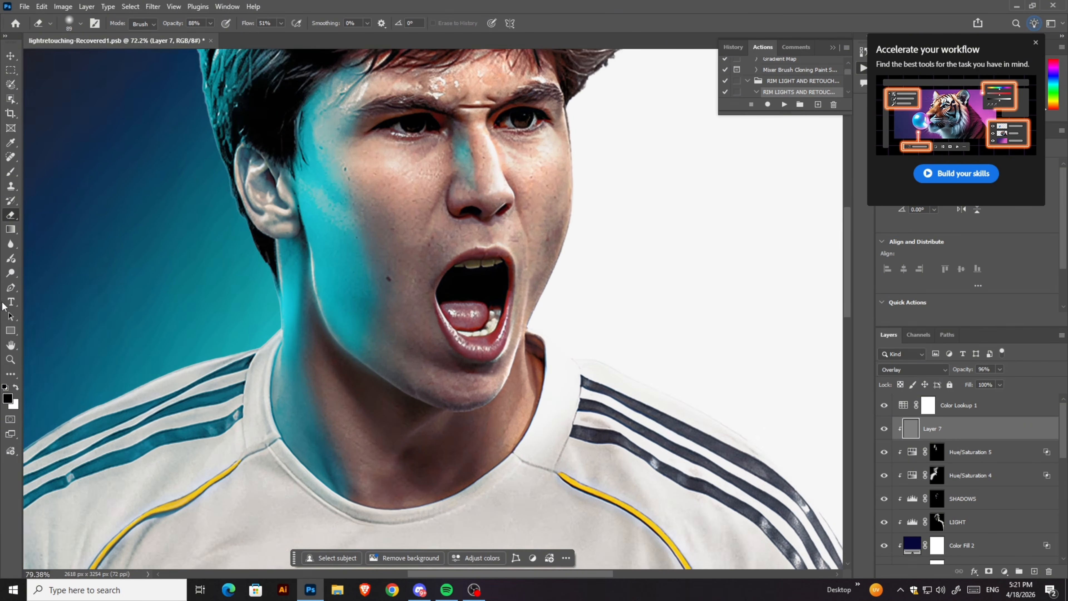
{"action": "left_click", "coordinate": [10, 274]}
{"action": "scroll", "coordinate": [311, 218], "scroll_direction": "up", "scroll_amount": 3}
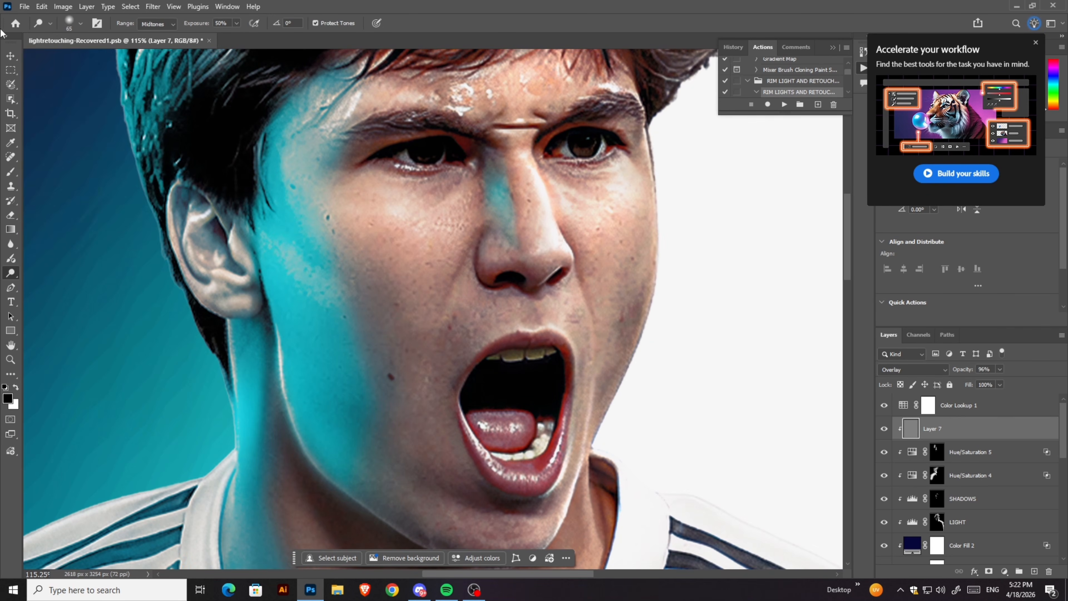
{"action": "left_click", "coordinate": [80, 25]}
{"action": "left_click_drag", "start_coordinate": [72, 55], "coordinate": [73, 55]}
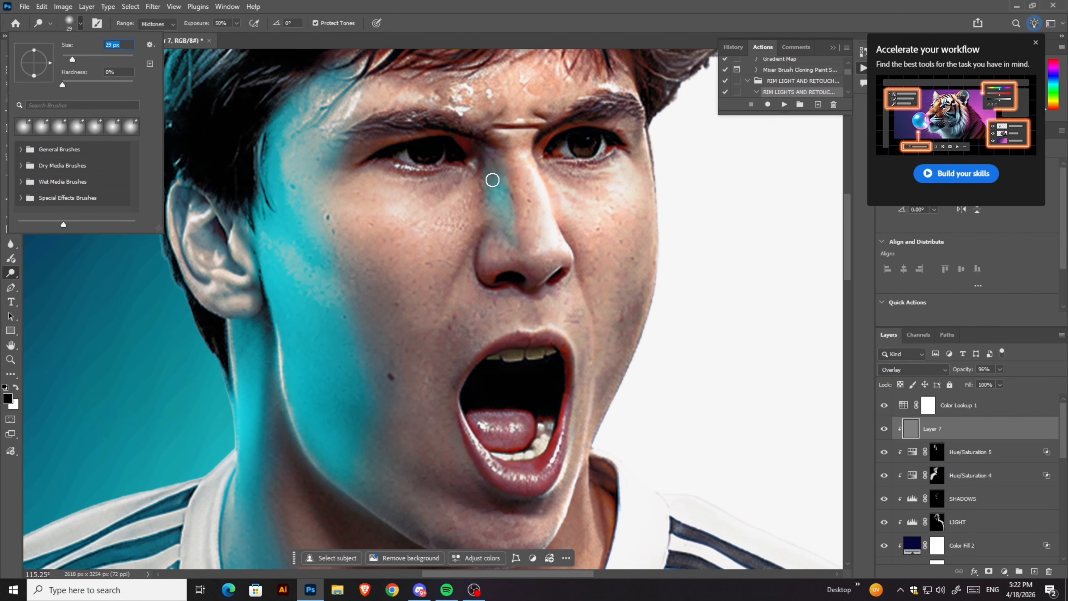
{"action": "left_click", "coordinate": [493, 179]}
{"action": "left_click_drag", "start_coordinate": [492, 180], "coordinate": [509, 236]}
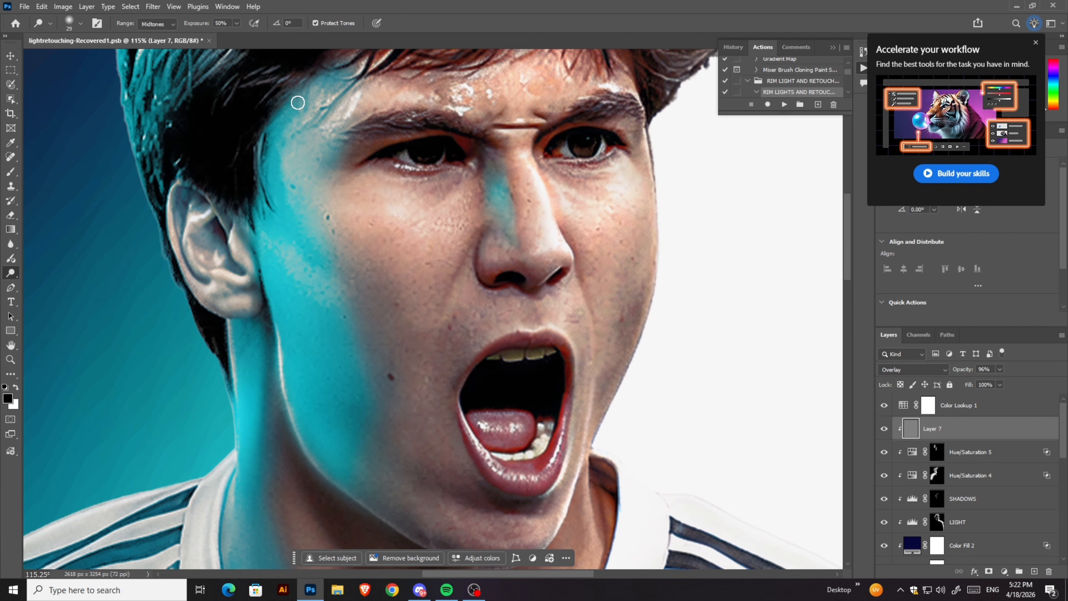
Step: Dodge the cyan rim along the temple, cheek and jaw on Layer 7
{"action": "mouse_move", "coordinate": [288, 124]}
{"action": "left_mouse_down"}
{"action": "mouse_move", "coordinate": [266, 198]}
{"action": "mouse_move", "coordinate": [274, 311]}
{"action": "mouse_move", "coordinate": [260, 237]}
{"action": "mouse_move", "coordinate": [300, 487]}
{"action": "mouse_move", "coordinate": [283, 354]}
{"action": "mouse_move", "coordinate": [319, 437]}
{"action": "mouse_move", "coordinate": [294, 360]}
{"action": "mouse_move", "coordinate": [329, 443]}
{"action": "mouse_move", "coordinate": [362, 485]}
{"action": "mouse_move", "coordinate": [314, 433]}
{"action": "mouse_move", "coordinate": [333, 471]}
{"action": "mouse_move", "coordinate": [324, 457]}
{"action": "mouse_move", "coordinate": [382, 510]}
{"action": "mouse_move", "coordinate": [336, 443]}
{"action": "mouse_move", "coordinate": [294, 334]}
{"action": "left_mouse_up"}
{"action": "left_click_drag", "start_coordinate": [272, 253], "coordinate": [267, 132]}
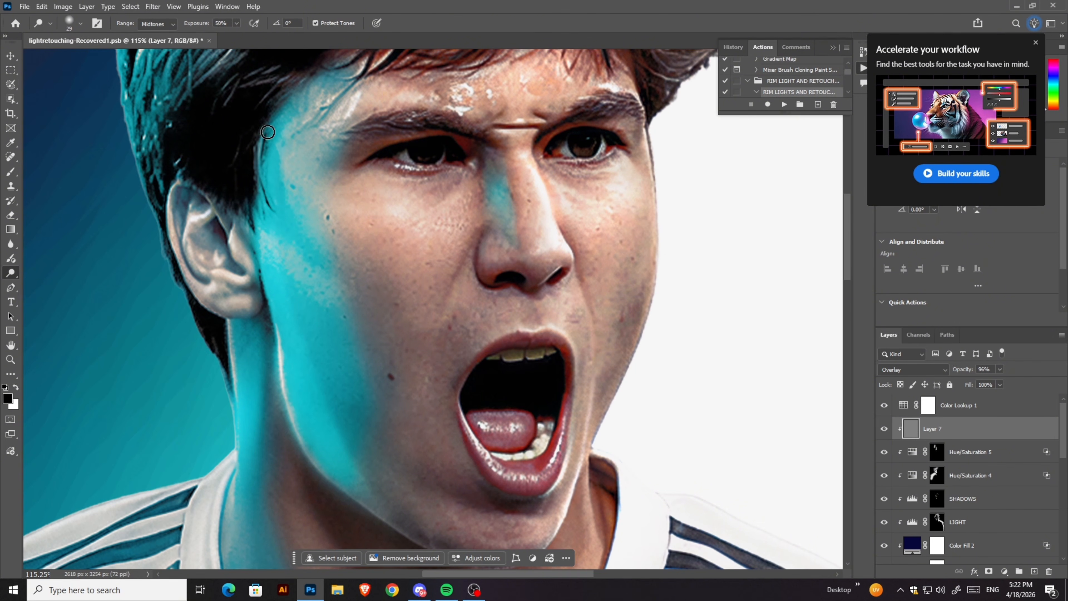
{"action": "left_click_drag", "start_coordinate": [282, 296], "coordinate": [284, 186]}
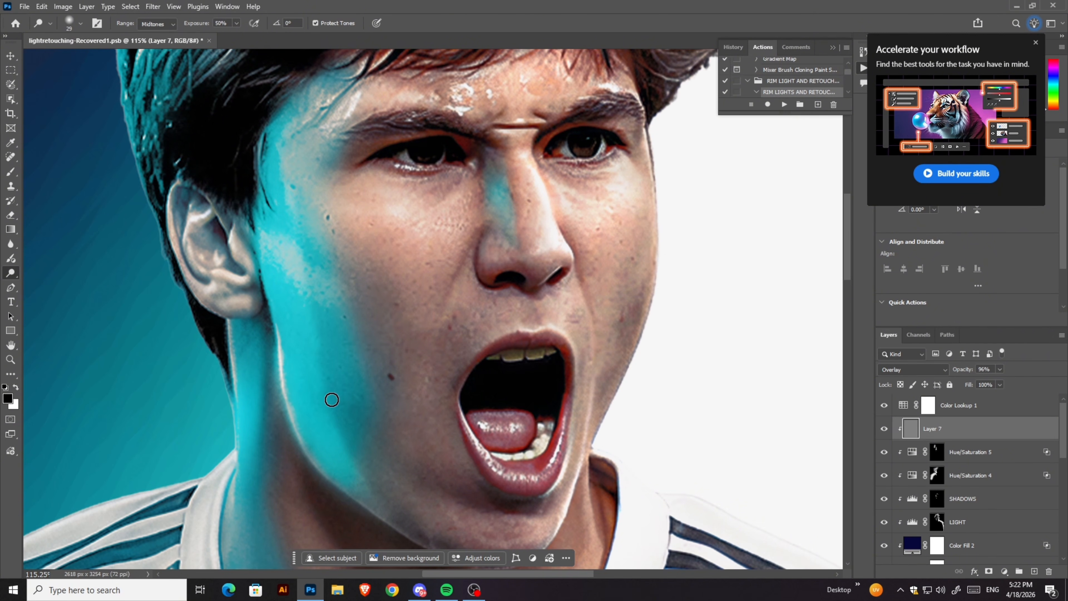
{"action": "left_click_drag", "start_coordinate": [331, 399], "coordinate": [378, 504]}
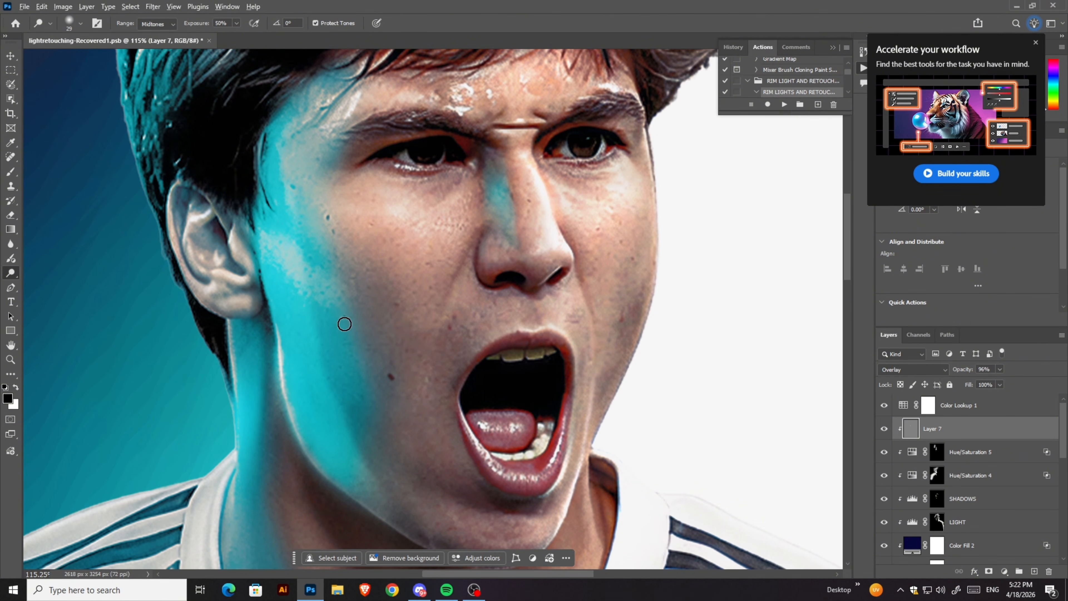
Step: Dodge the cyan cheek and temple areas again, and undo the last stroke
{"action": "scroll", "coordinate": [344, 324], "scroll_direction": "down", "scroll_amount": 3}
{"action": "scroll", "coordinate": [387, 314], "scroll_direction": "up", "scroll_amount": 2}
{"action": "mouse_move", "coordinate": [294, 288]}
{"action": "left_mouse_down"}
{"action": "mouse_move", "coordinate": [345, 448]}
{"action": "mouse_move", "coordinate": [300, 331]}
{"action": "left_mouse_up"}
{"action": "mouse_move", "coordinate": [285, 155]}
{"action": "left_mouse_down"}
{"action": "mouse_move", "coordinate": [312, 146]}
{"action": "mouse_move", "coordinate": [320, 457]}
{"action": "mouse_move", "coordinate": [262, 230]}
{"action": "left_mouse_up"}
{"action": "key", "text": "ctrl+z"}
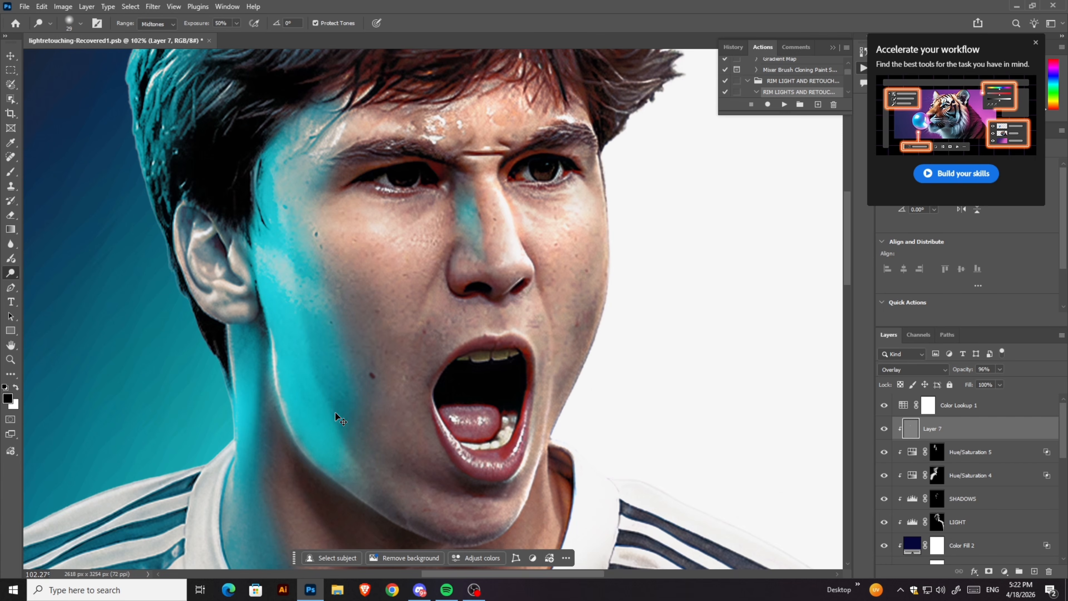
Step: Burn the transition between the cyan rim and the skin from the cheek to the chin on Layer 7
{"action": "scroll", "coordinate": [387, 362], "scroll_direction": "up", "scroll_amount": 3}
{"action": "right_click", "coordinate": [11, 272]}
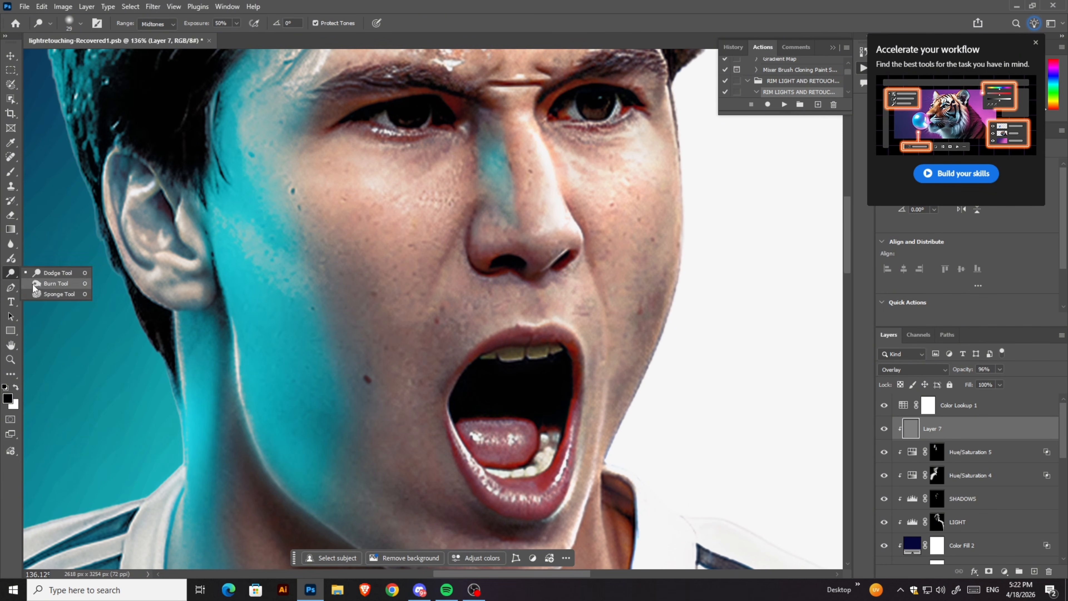
{"action": "left_click", "coordinate": [51, 285]}
{"action": "mouse_move", "coordinate": [310, 235]}
{"action": "left_mouse_down"}
{"action": "mouse_move", "coordinate": [341, 398]}
{"action": "mouse_move", "coordinate": [385, 539]}
{"action": "left_mouse_up"}
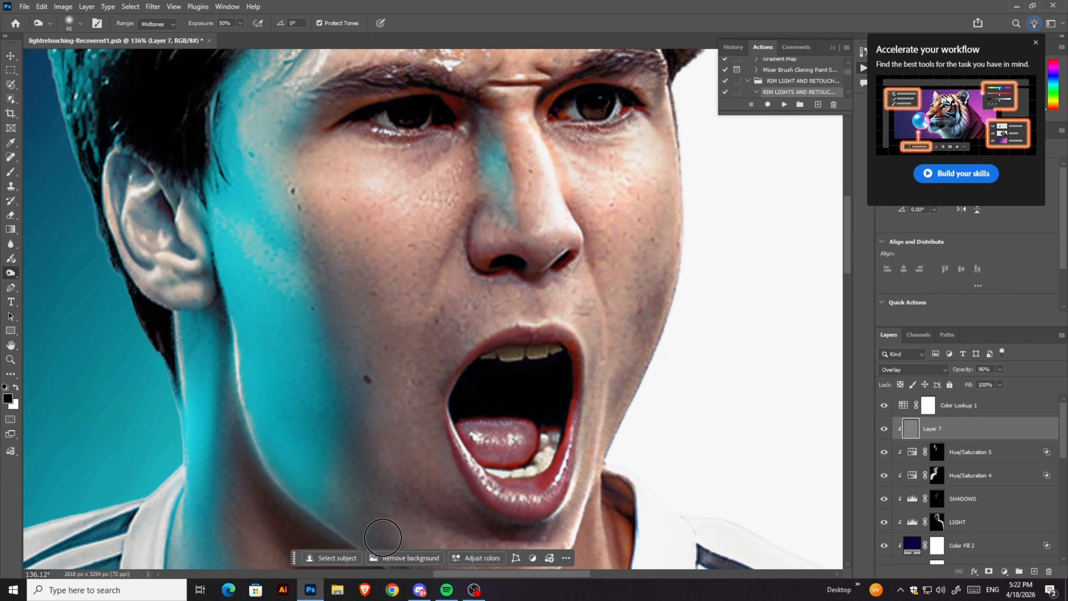
{"action": "scroll", "coordinate": [379, 305], "scroll_direction": "down", "scroll_amount": 4}
{"action": "mouse_move", "coordinate": [296, 224]}
{"action": "left_mouse_down"}
{"action": "mouse_move", "coordinate": [298, 162]}
{"action": "mouse_move", "coordinate": [346, 88]}
{"action": "mouse_move", "coordinate": [282, 175]}
{"action": "mouse_move", "coordinate": [276, 248]}
{"action": "mouse_move", "coordinate": [288, 275]}
{"action": "left_mouse_up"}
{"action": "scroll", "coordinate": [358, 207], "scroll_direction": "down", "scroll_amount": 5}
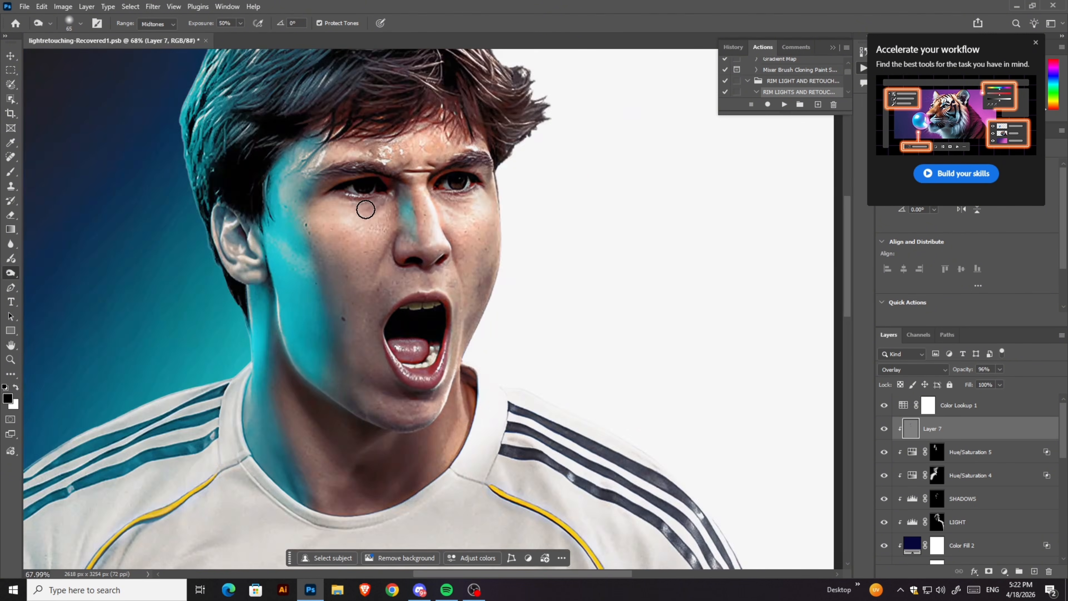
Step: Burn the inner folds and upper rim of the ear on Layer 7 with a 21 px Burn tool brush
{"action": "scroll", "coordinate": [363, 228], "scroll_direction": "up", "scroll_amount": 1}
{"action": "scroll", "coordinate": [363, 229], "scroll_direction": "up", "scroll_amount": 3}
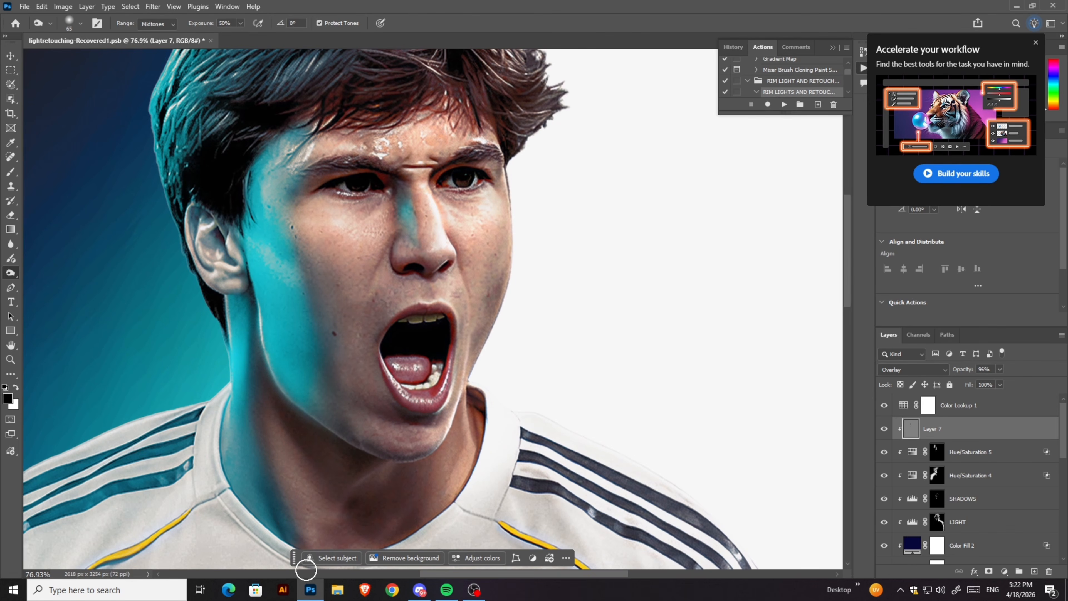
{"action": "scroll", "coordinate": [314, 327], "scroll_direction": "down", "scroll_amount": 3}
{"action": "scroll", "coordinate": [471, 293], "scroll_direction": "down", "scroll_amount": 1}
{"action": "scroll", "coordinate": [173, 88], "scroll_direction": "up", "scroll_amount": 5}
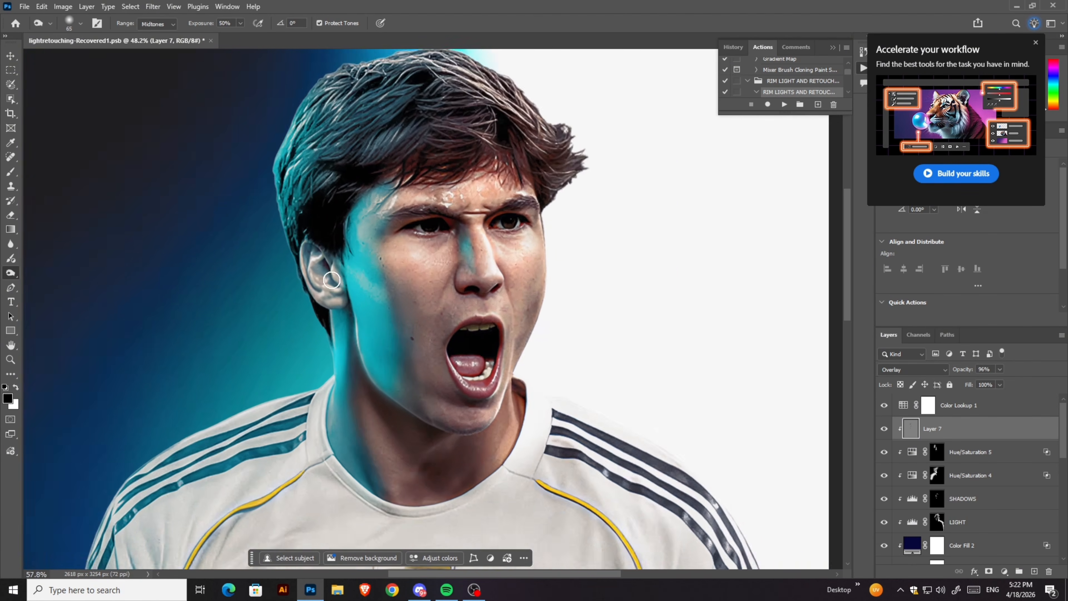
{"action": "left_click", "coordinate": [70, 24]}
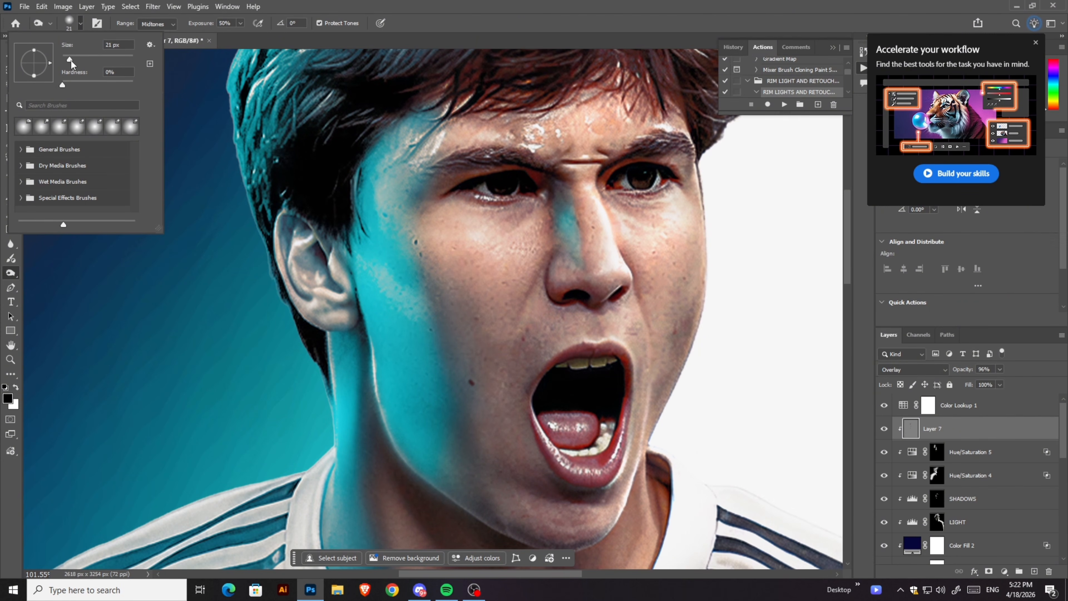
{"action": "left_click_drag", "start_coordinate": [312, 251], "coordinate": [313, 279]}
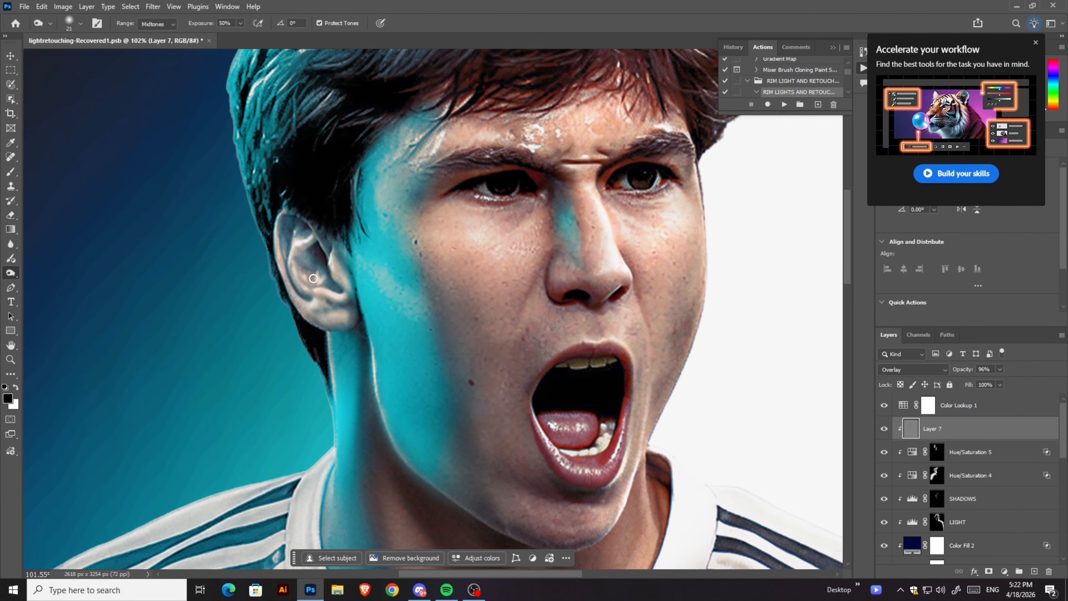
{"action": "left_click_drag", "start_coordinate": [290, 232], "coordinate": [281, 217]}
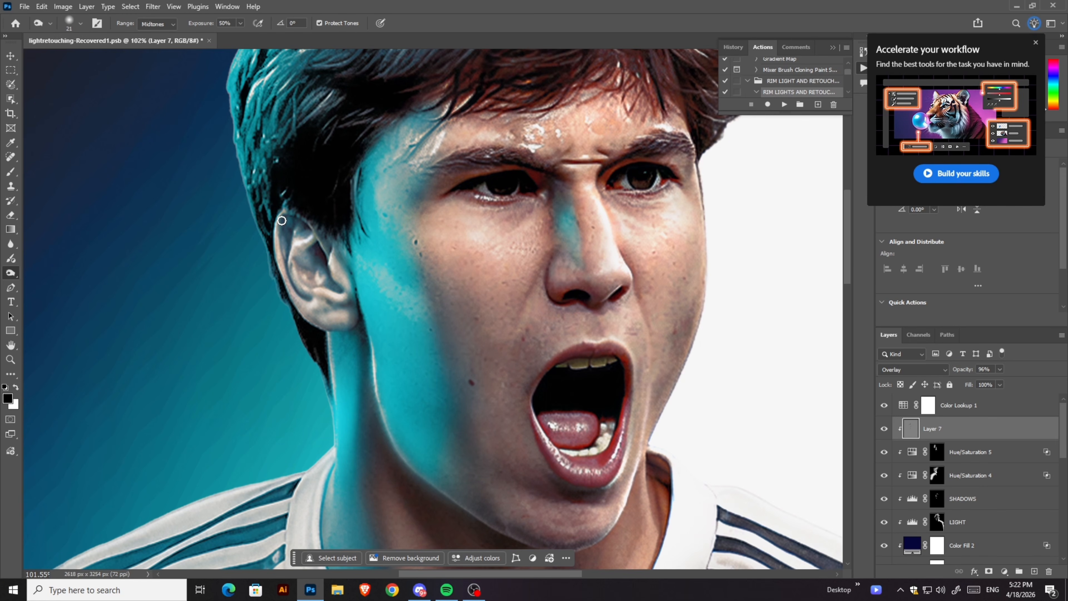
Step: Undo the last burn stroke beside the eyebrow
{"action": "scroll", "coordinate": [331, 316], "scroll_direction": "down", "scroll_amount": 2}
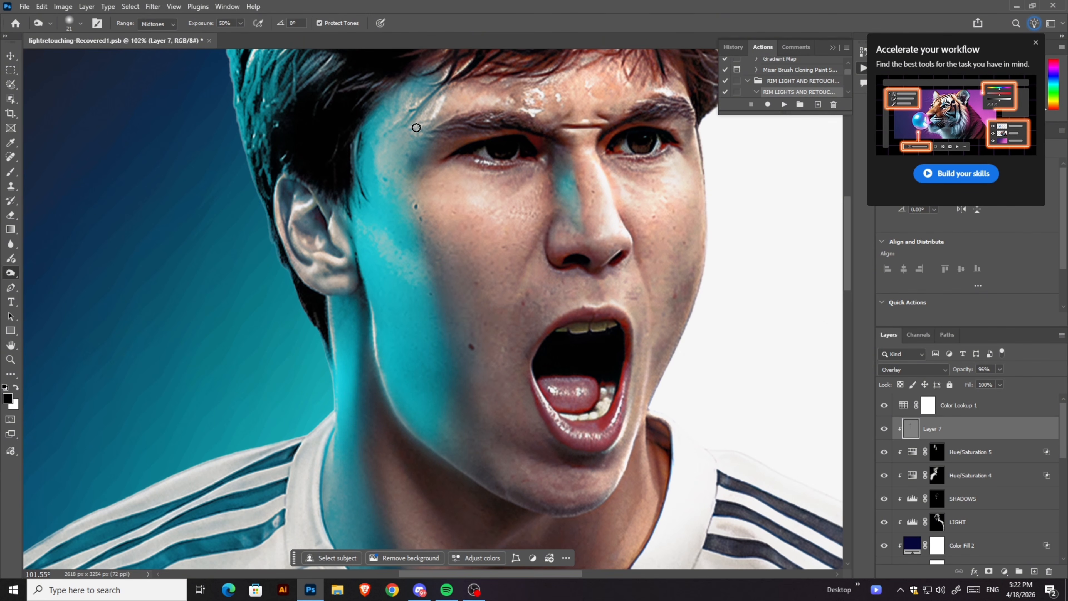
{"action": "key", "text": "ctrl+z"}
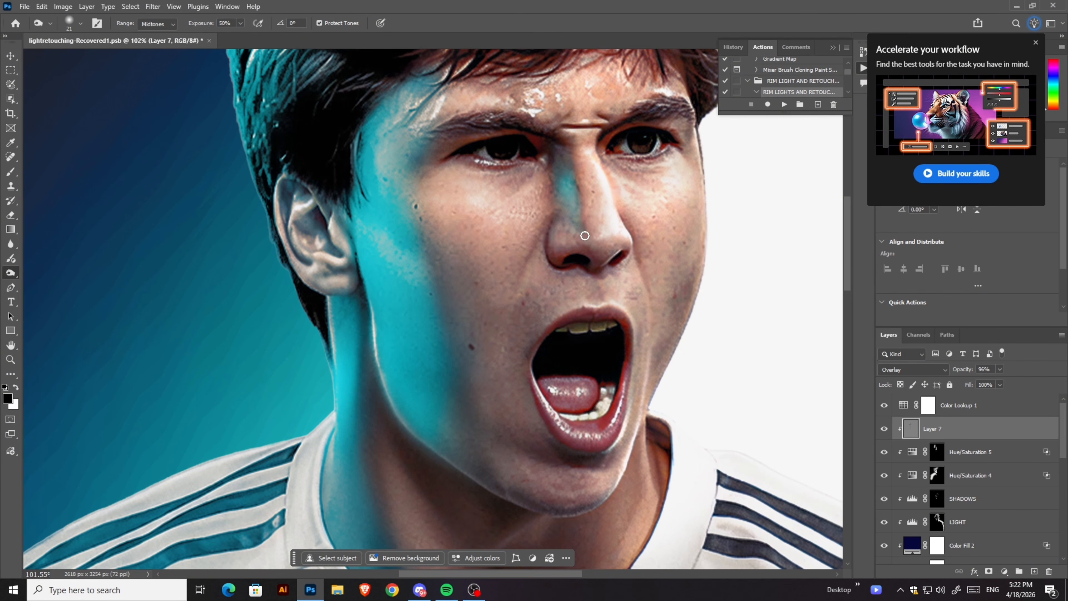
{"action": "scroll", "coordinate": [419, 297], "scroll_direction": "down", "scroll_amount": 2}
{"action": "scroll", "coordinate": [398, 109], "scroll_direction": "down", "scroll_amount": 2}
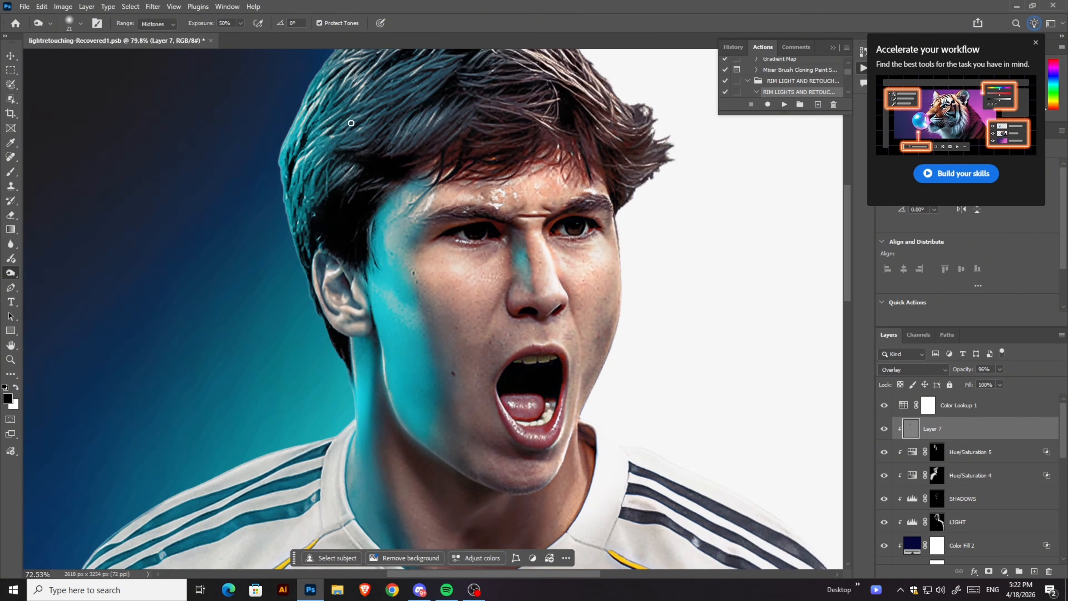
Step: Burn the jersey folds on the cyan-lit shoulder and sleeve on Layer 7 with a 47 px Burn tool brush
{"action": "scroll", "coordinate": [252, 379], "scroll_direction": "up", "scroll_amount": 3}
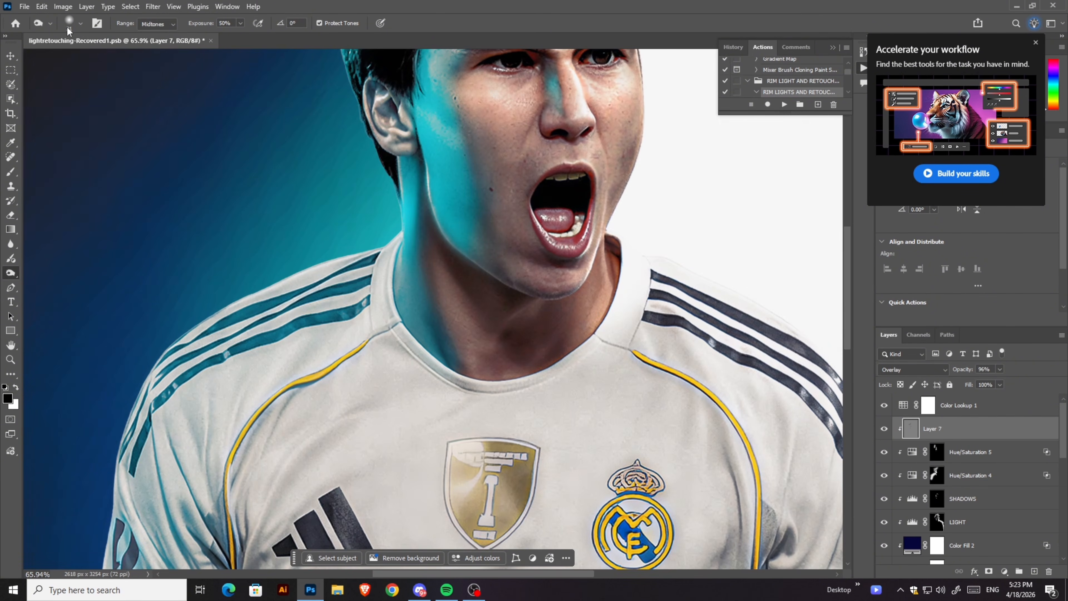
{"action": "left_click", "coordinate": [80, 23]}
{"action": "left_click", "coordinate": [331, 334]}
{"action": "mouse_move", "coordinate": [307, 381]}
{"action": "left_mouse_down"}
{"action": "mouse_move", "coordinate": [258, 431]}
{"action": "mouse_move", "coordinate": [273, 402]}
{"action": "left_mouse_up"}
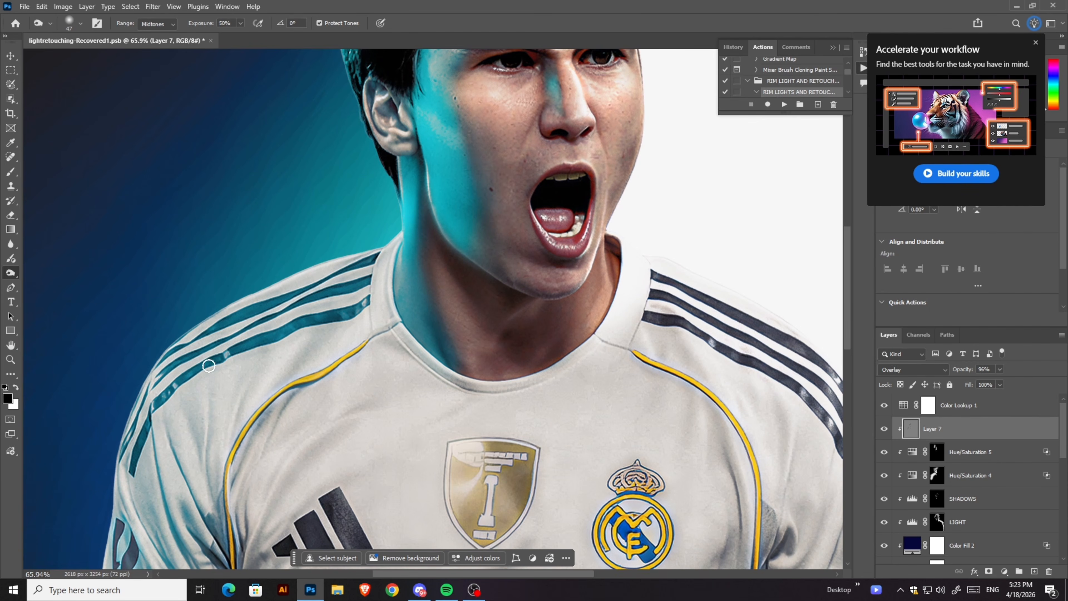
{"action": "left_click_drag", "start_coordinate": [212, 417], "coordinate": [210, 474]}
{"action": "left_click_drag", "start_coordinate": [198, 427], "coordinate": [213, 526]}
{"action": "left_click_drag", "start_coordinate": [135, 417], "coordinate": [179, 566]}
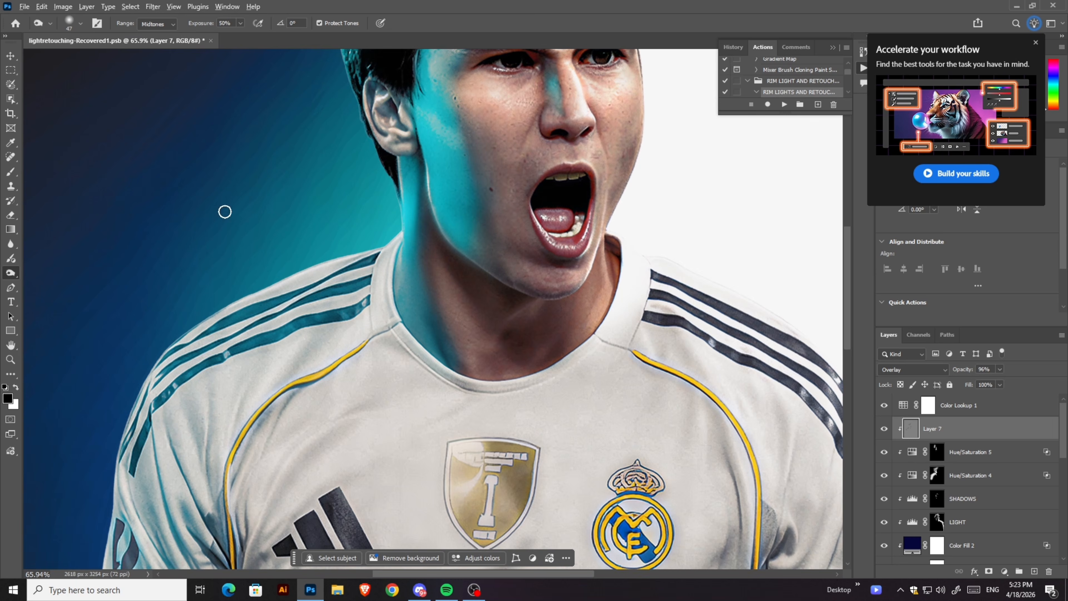
Step: Burn the cheek and the cyan-lit jaw and neck on Layer 7, undoing and redoing the stroke along the side of the face
{"action": "scroll", "coordinate": [225, 219], "scroll_direction": "down", "scroll_amount": 3}
{"action": "scroll", "coordinate": [321, 229], "scroll_direction": "up", "scroll_amount": 4}
{"action": "scroll", "coordinate": [390, 281], "scroll_direction": "down", "scroll_amount": 2}
{"action": "scroll", "coordinate": [447, 170], "scroll_direction": "up", "scroll_amount": 1}
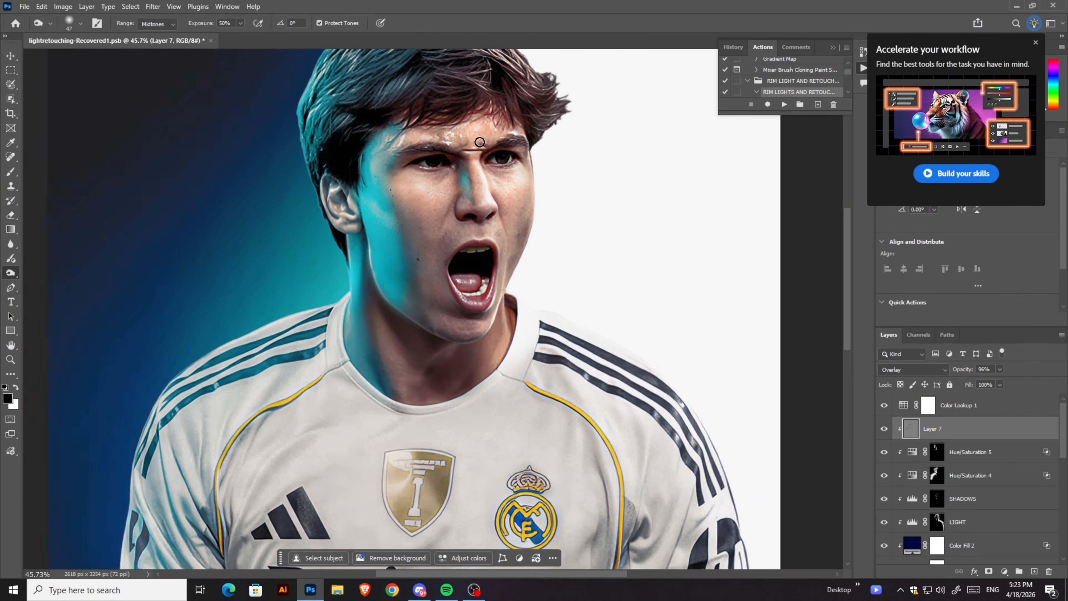
{"action": "scroll", "coordinate": [446, 170], "scroll_direction": "down", "scroll_amount": 1}
{"action": "scroll", "coordinate": [447, 169], "scroll_direction": "up", "scroll_amount": 2}
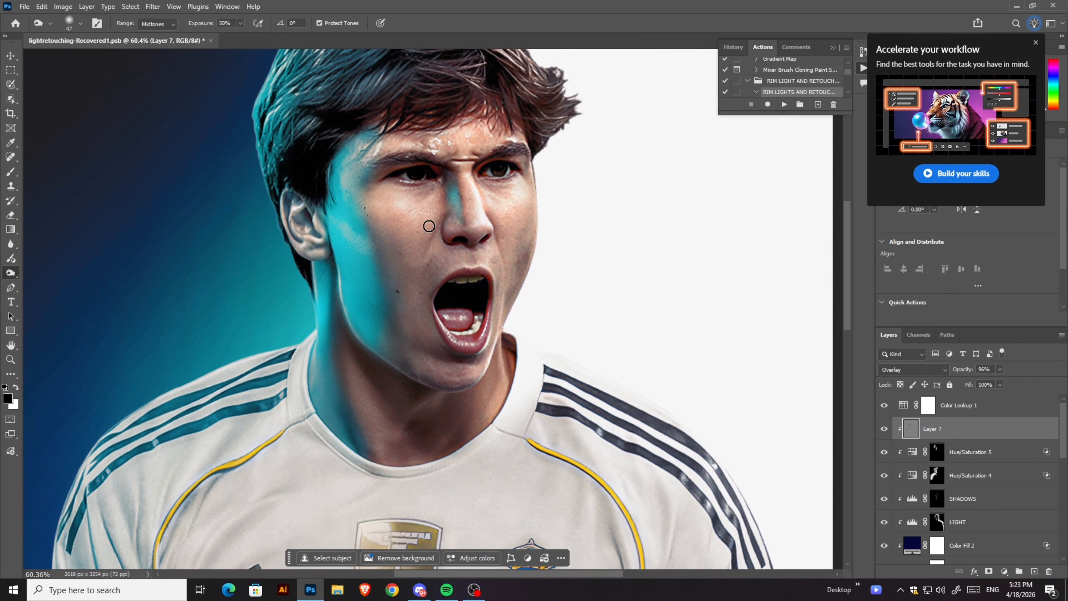
{"action": "left_click_drag", "start_coordinate": [429, 226], "coordinate": [403, 356]}
{"action": "left_click_drag", "start_coordinate": [332, 169], "coordinate": [353, 305]}
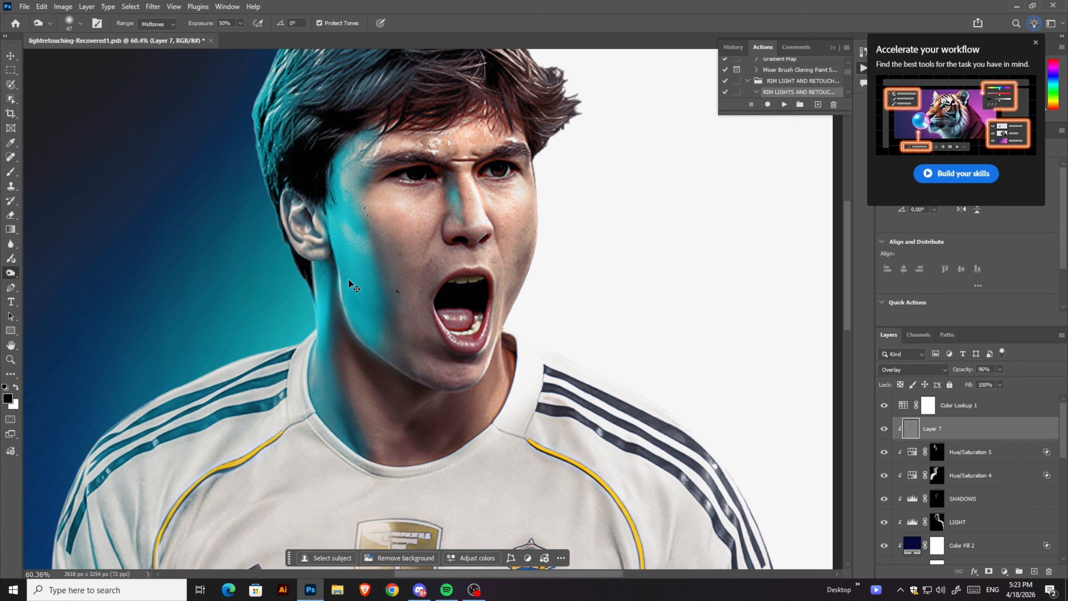
{"action": "key", "text": "ctrl+z"}
{"action": "mouse_move", "coordinate": [359, 203]}
{"action": "left_mouse_down"}
{"action": "mouse_move", "coordinate": [394, 129]}
{"action": "mouse_move", "coordinate": [352, 156]}
{"action": "mouse_move", "coordinate": [330, 226]}
{"action": "mouse_move", "coordinate": [329, 193]}
{"action": "mouse_move", "coordinate": [349, 324]}
{"action": "left_mouse_up"}
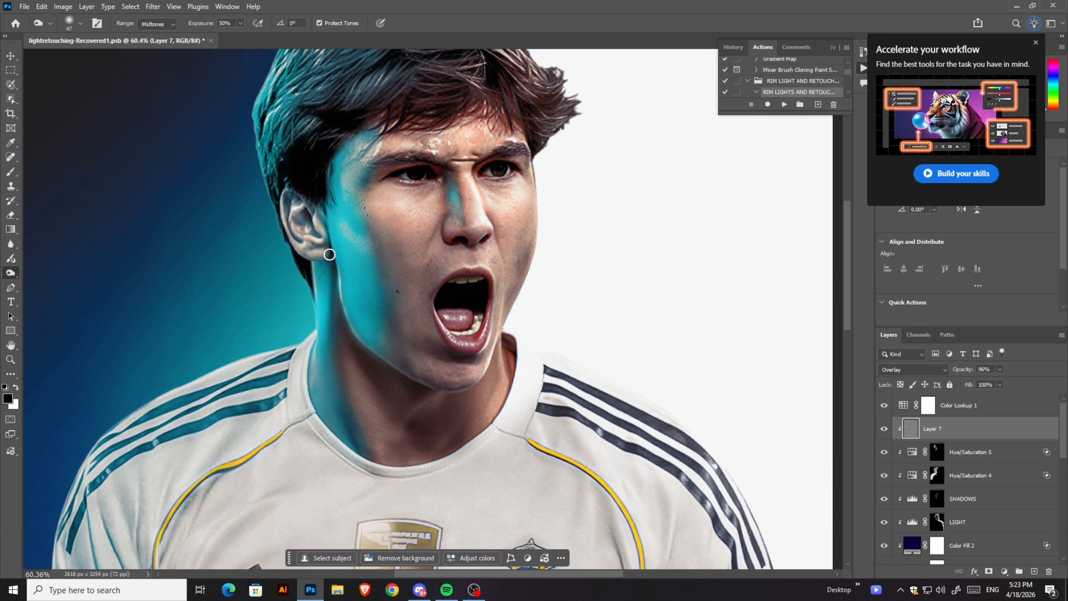
{"action": "left_click_drag", "start_coordinate": [330, 254], "coordinate": [375, 484]}
Step: Examine the burned shading on the face and jersey, both in the whole portrait and up close
{"action": "scroll", "coordinate": [389, 295], "scroll_direction": "down", "scroll_amount": 5}
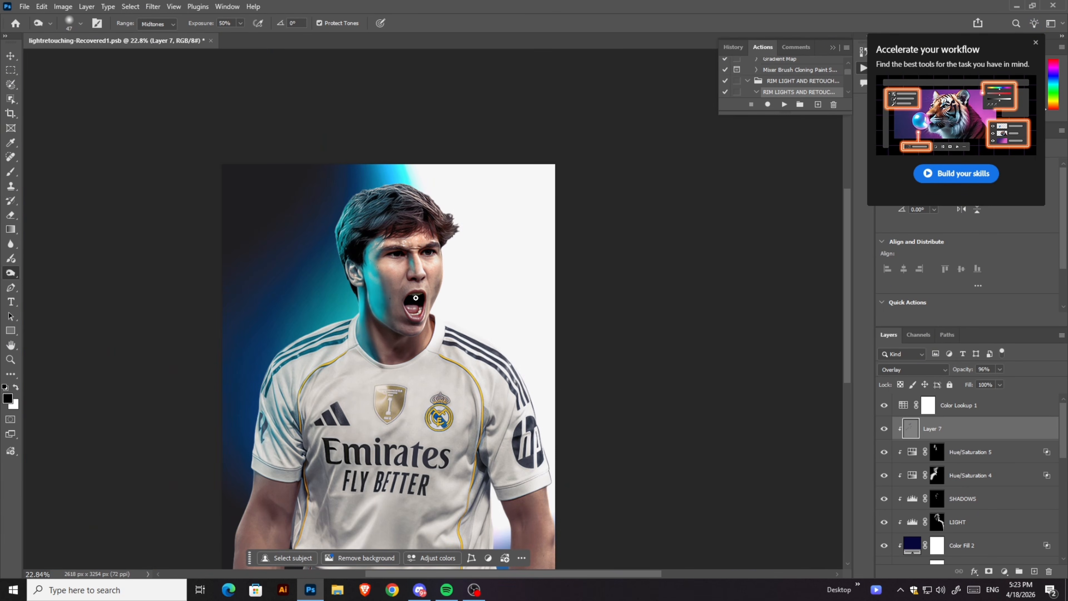
{"action": "scroll", "coordinate": [416, 298], "scroll_direction": "down", "scroll_amount": 1}
{"action": "scroll", "coordinate": [462, 261], "scroll_direction": "up", "scroll_amount": 2}
{"action": "scroll", "coordinate": [479, 244], "scroll_direction": "down", "scroll_amount": 2}
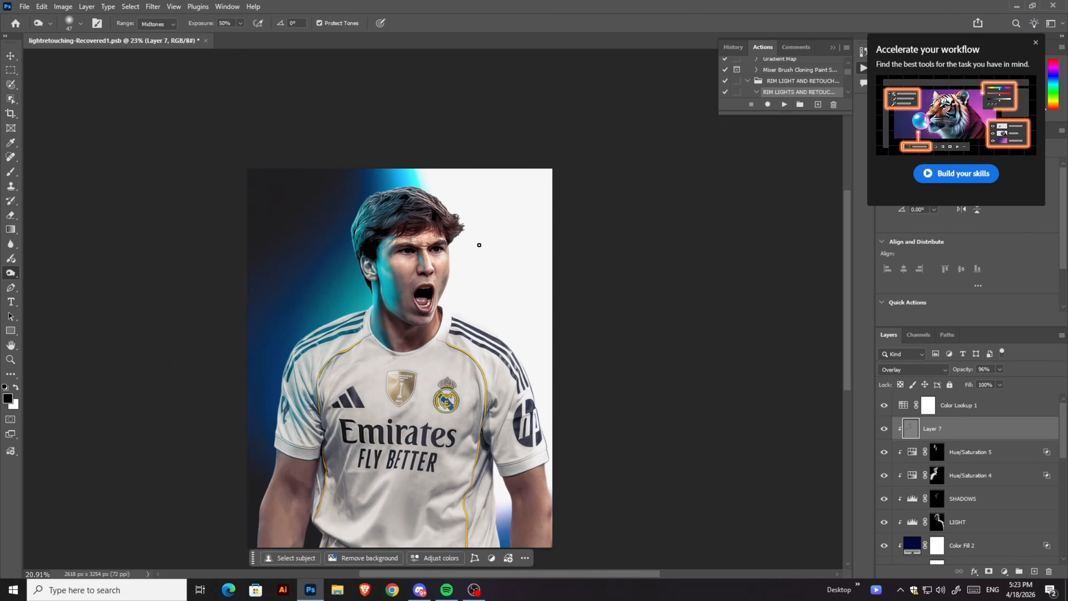
{"action": "scroll", "coordinate": [479, 244], "scroll_direction": "up", "scroll_amount": 3}
{"action": "scroll", "coordinate": [442, 257], "scroll_direction": "down", "scroll_amount": 2}
{"action": "scroll", "coordinate": [420, 269], "scroll_direction": "up", "scroll_amount": 3}
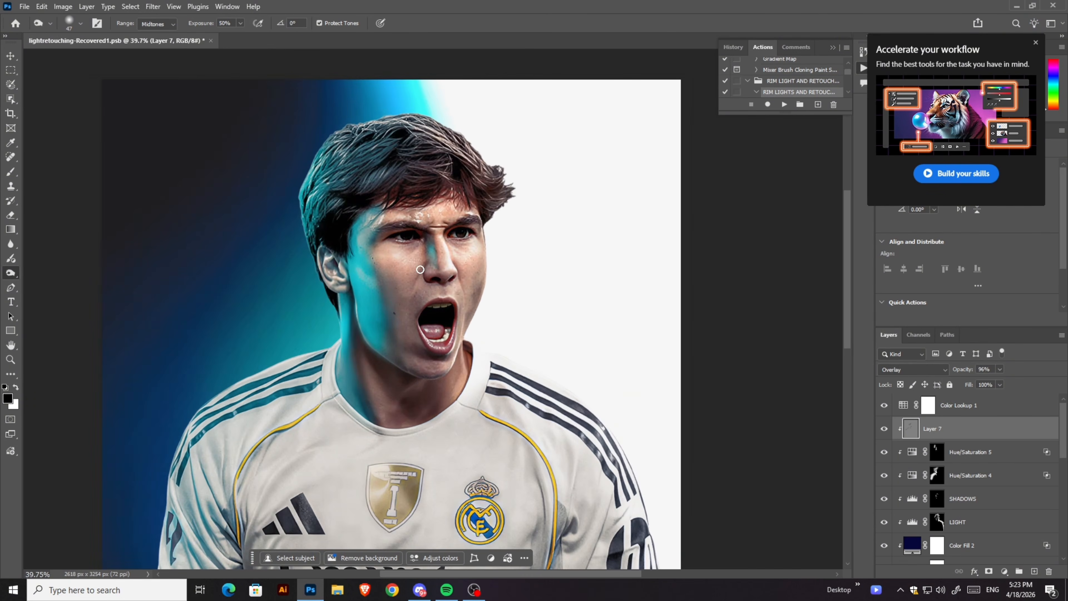
{"action": "scroll", "coordinate": [420, 269], "scroll_direction": "up", "scroll_amount": 2}
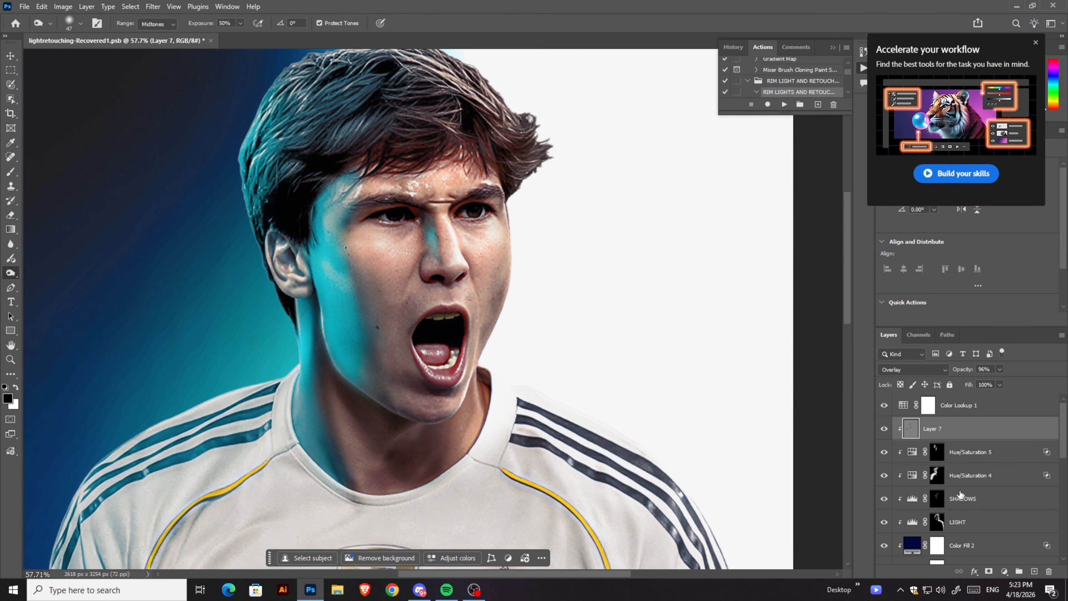
Step: Dismiss the workflow tip covering the layer settings and make Layer 7 the active layer
{"action": "left_click", "coordinate": [946, 408]}
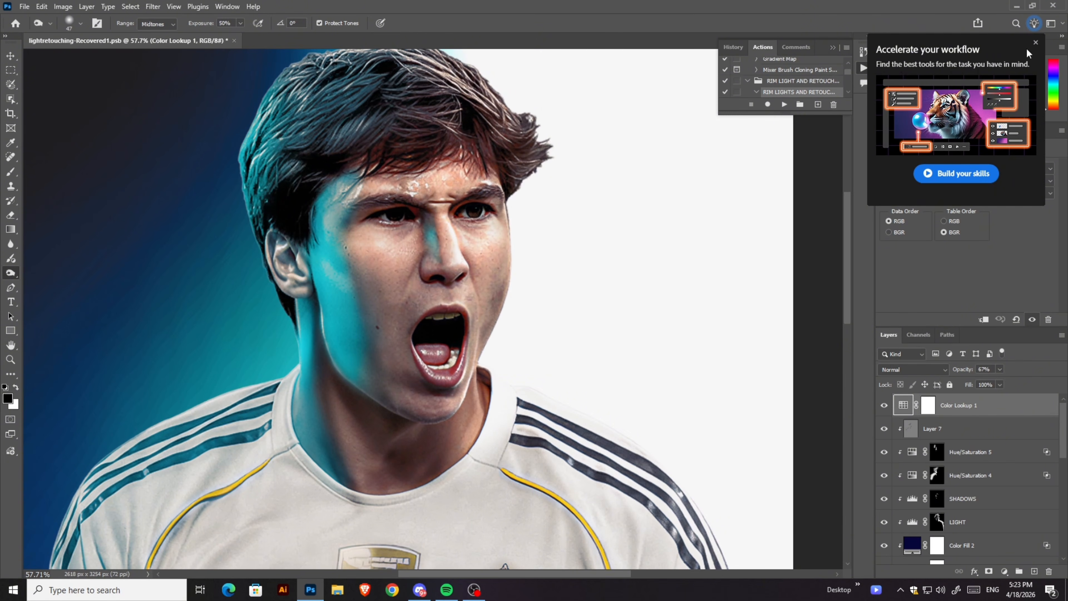
{"action": "left_click", "coordinate": [1036, 42]}
{"action": "left_click", "coordinate": [976, 429]}
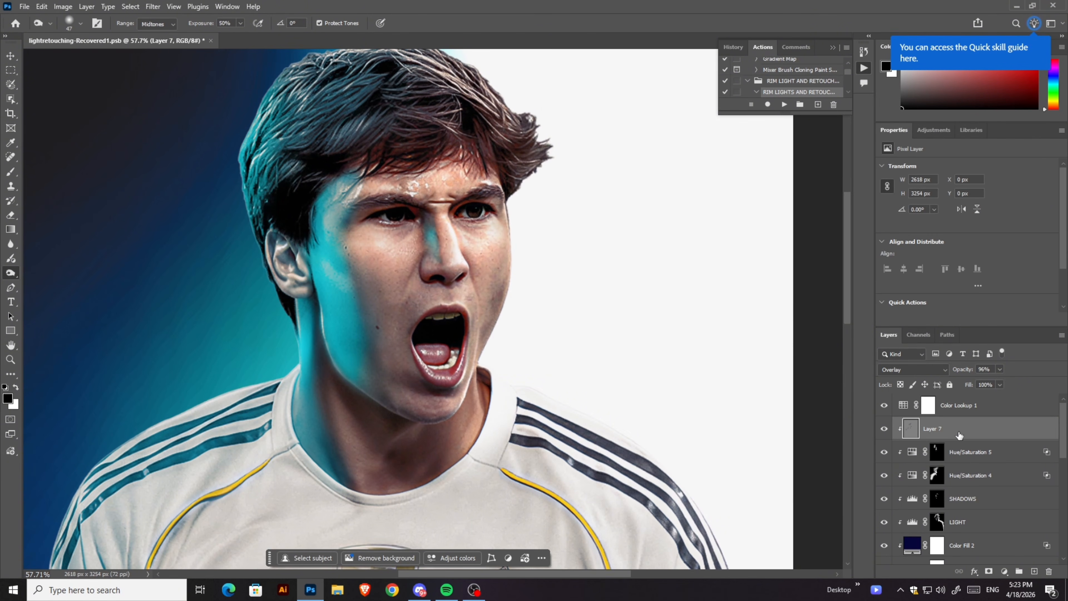
{"action": "scroll", "coordinate": [309, 229], "scroll_direction": "down", "scroll_amount": 3}
{"action": "scroll", "coordinate": [384, 285], "scroll_direction": "up", "scroll_amount": 4}
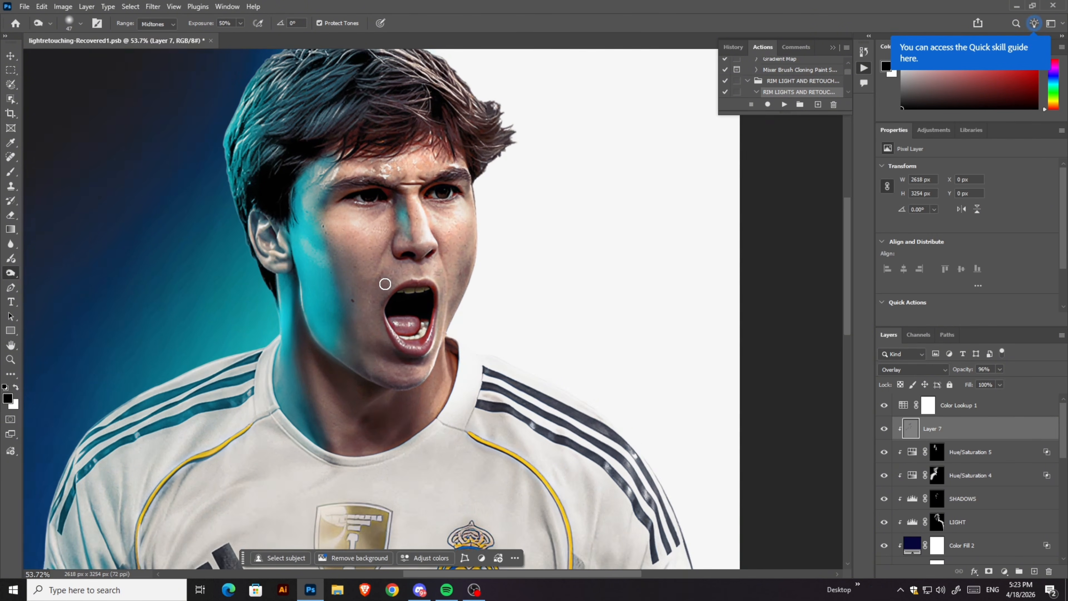
{"action": "scroll", "coordinate": [381, 285], "scroll_direction": "down", "scroll_amount": 4}
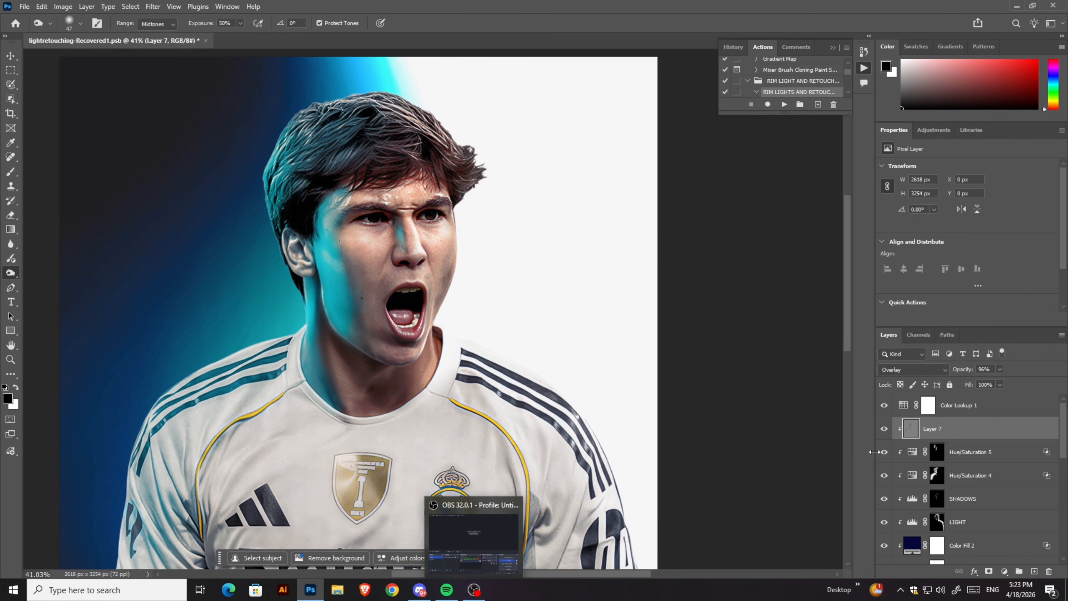
Step: Try a green rim light by setting the hue of Hue/Saturation 5 to 133
{"action": "left_click", "coordinate": [937, 475]}
{"action": "left_click_drag", "start_coordinate": [975, 210], "coordinate": [919, 221]}
{"action": "left_click", "coordinate": [921, 453]}
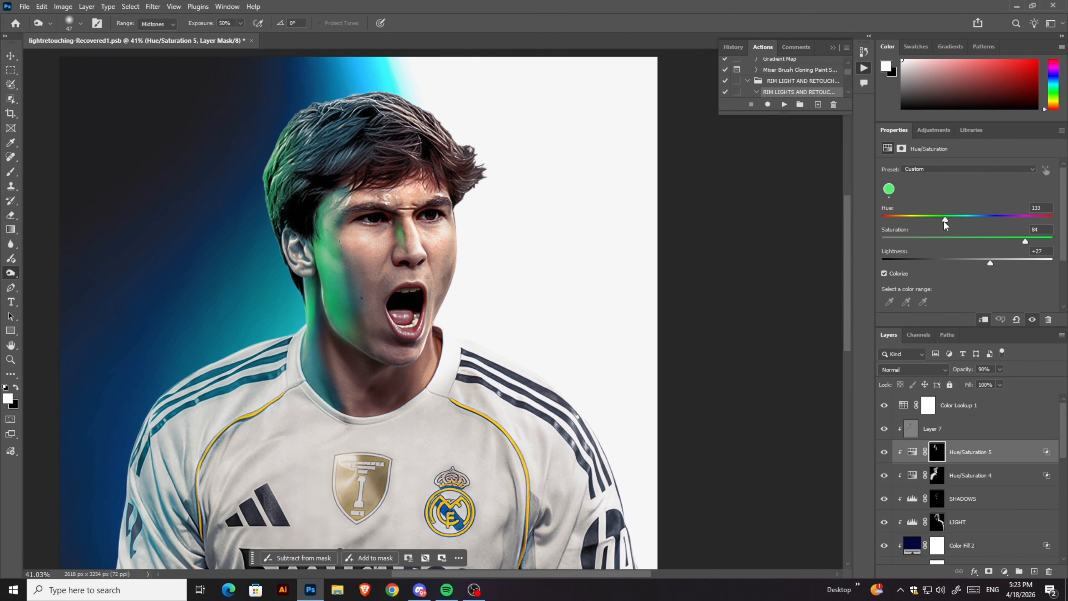
Step: Shift the hue of Hue/Saturation 4 into the purple-magenta range and set the hue of Hue/Saturation 5 to 300
{"action": "key", "text": "alt+bracketleft"}
{"action": "left_click_drag", "start_coordinate": [975, 220], "coordinate": [1032, 221]}
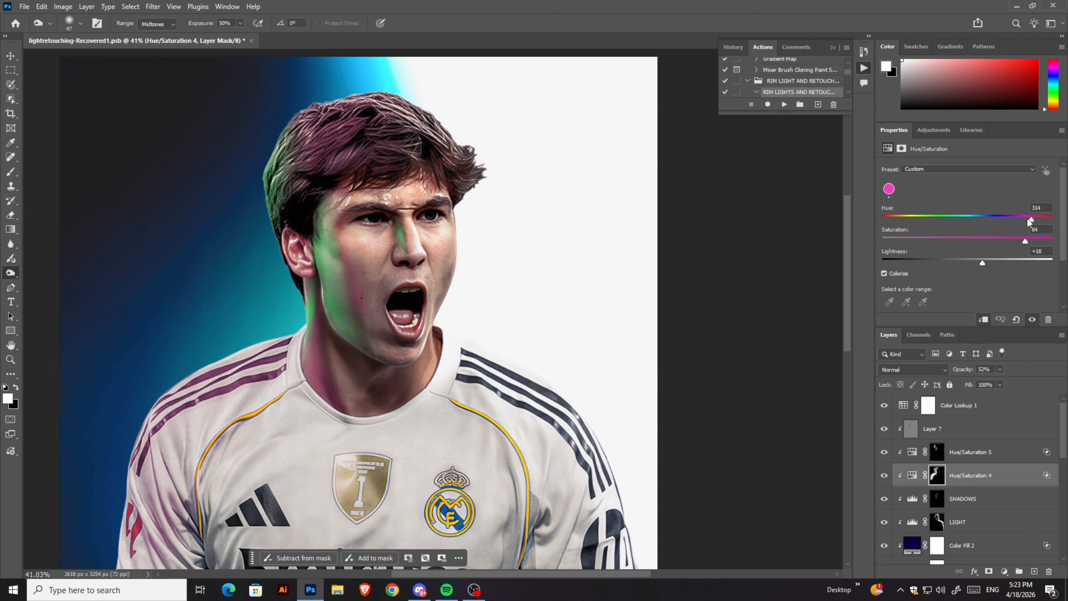
{"action": "key", "text": "alt+bracketright"}
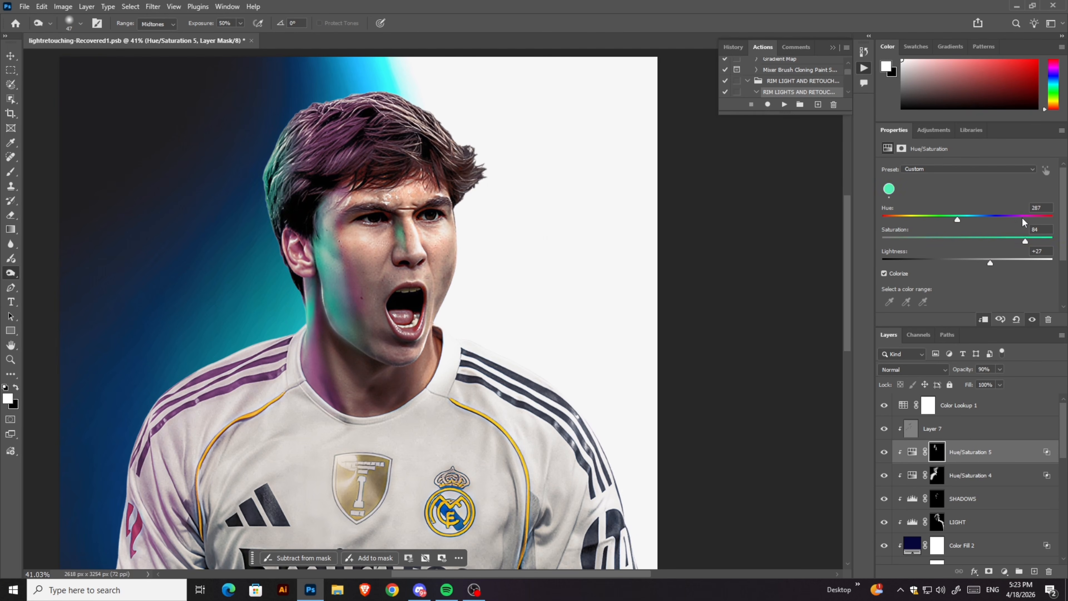
{"action": "left_click_drag", "start_coordinate": [1022, 217], "coordinate": [1029, 219]}
{"action": "scroll", "coordinate": [381, 256], "scroll_direction": "down", "scroll_amount": 4}
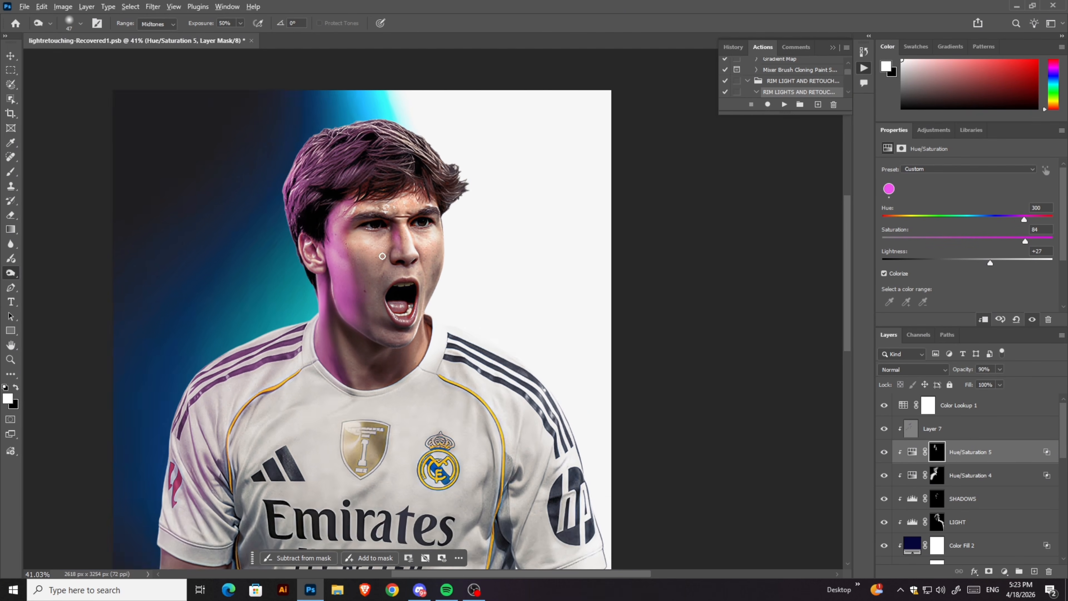
Step: Set the hue of Hue/Saturation 5 to 315 for a pinker rim light and check it on the whole figure
{"action": "left_click", "coordinate": [11, 56]}
{"action": "scroll", "coordinate": [456, 342], "scroll_direction": "down", "scroll_amount": 3}
{"action": "scroll", "coordinate": [439, 330], "scroll_direction": "up", "scroll_amount": 3}
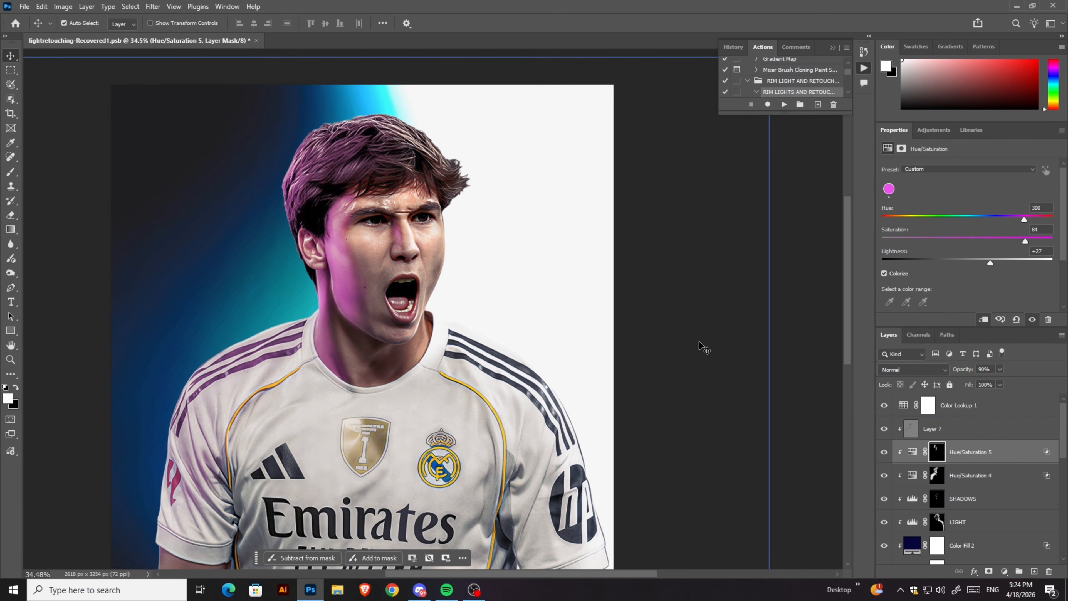
{"action": "left_click_drag", "start_coordinate": [1027, 218], "coordinate": [1032, 220]}
{"action": "scroll", "coordinate": [517, 301], "scroll_direction": "down", "scroll_amount": 5}
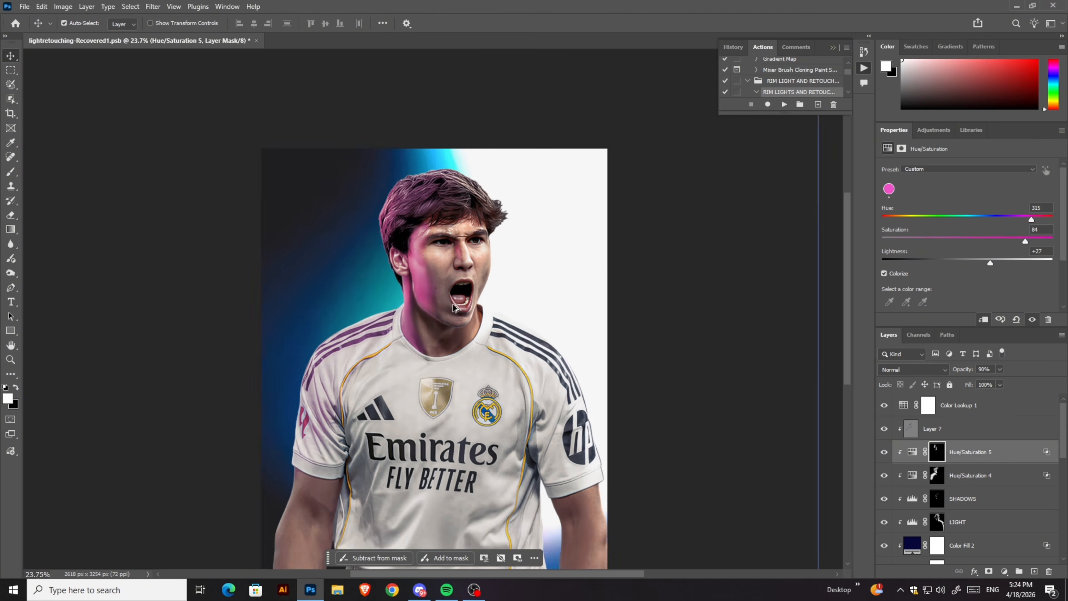
{"action": "scroll", "coordinate": [520, 298], "scroll_direction": "up", "scroll_amount": 3}
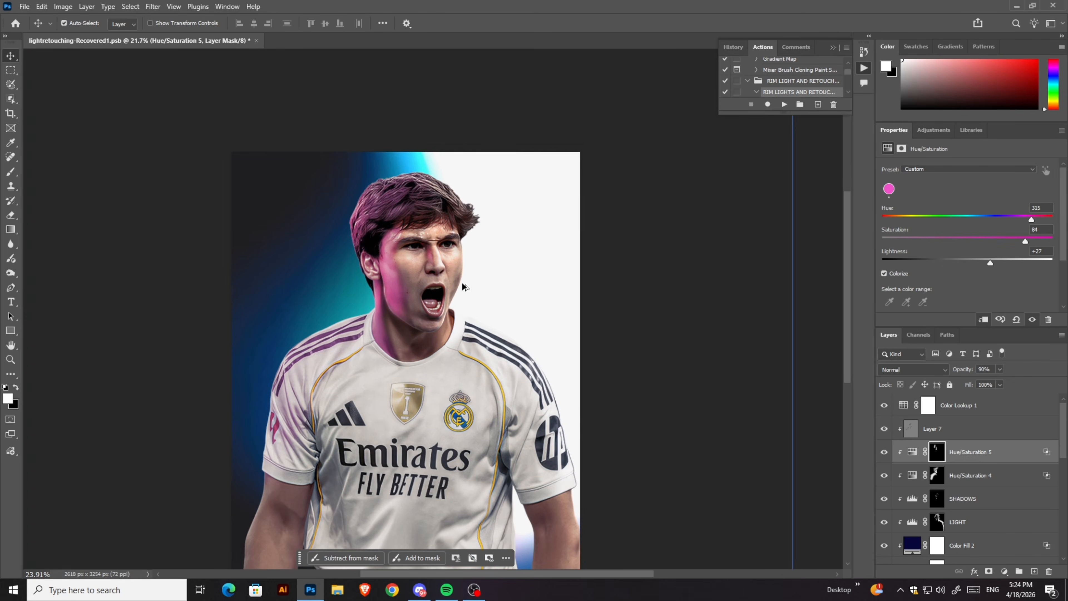
Step: Make Layer 7 active again and switch back to the Burn tool
{"action": "left_click", "coordinate": [938, 430]}
{"action": "scroll", "coordinate": [400, 378], "scroll_direction": "up", "scroll_amount": 2}
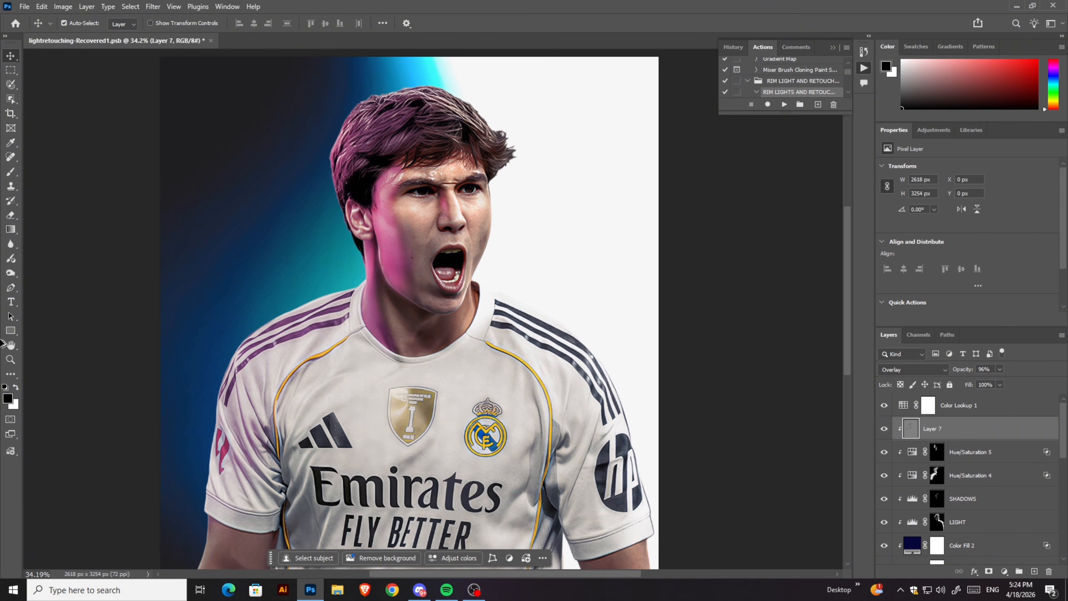
{"action": "left_click", "coordinate": [11, 273]}
{"action": "scroll", "coordinate": [362, 347], "scroll_direction": "up", "scroll_amount": 2}
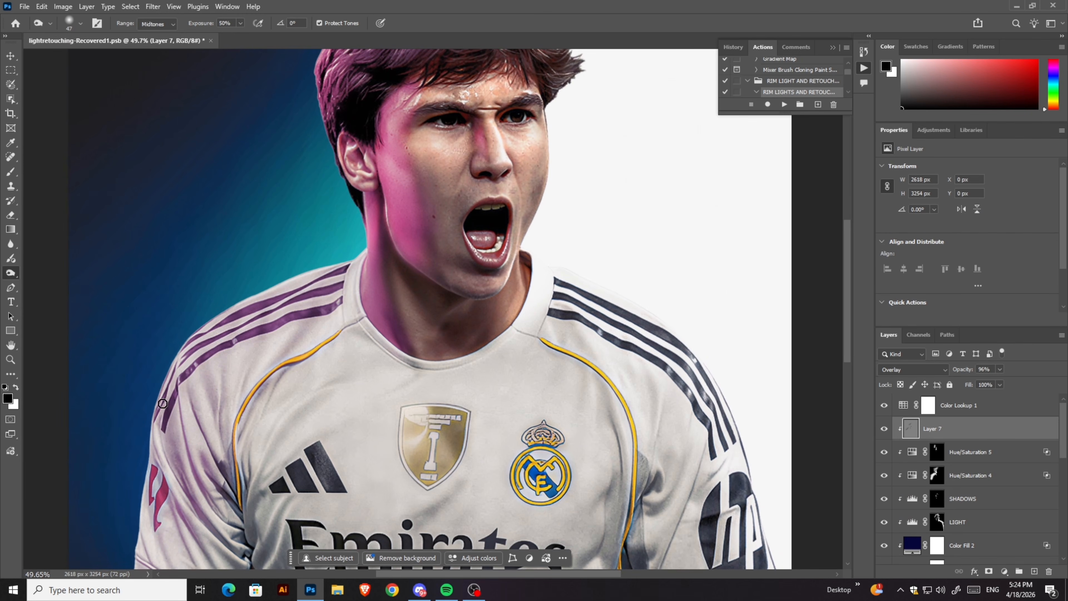
Step: Examine the magenta rim light and burned folds on the jersey, face and overall portrait
{"action": "scroll", "coordinate": [163, 403], "scroll_direction": "down", "scroll_amount": 3}
{"action": "scroll", "coordinate": [177, 400], "scroll_direction": "up", "scroll_amount": 2}
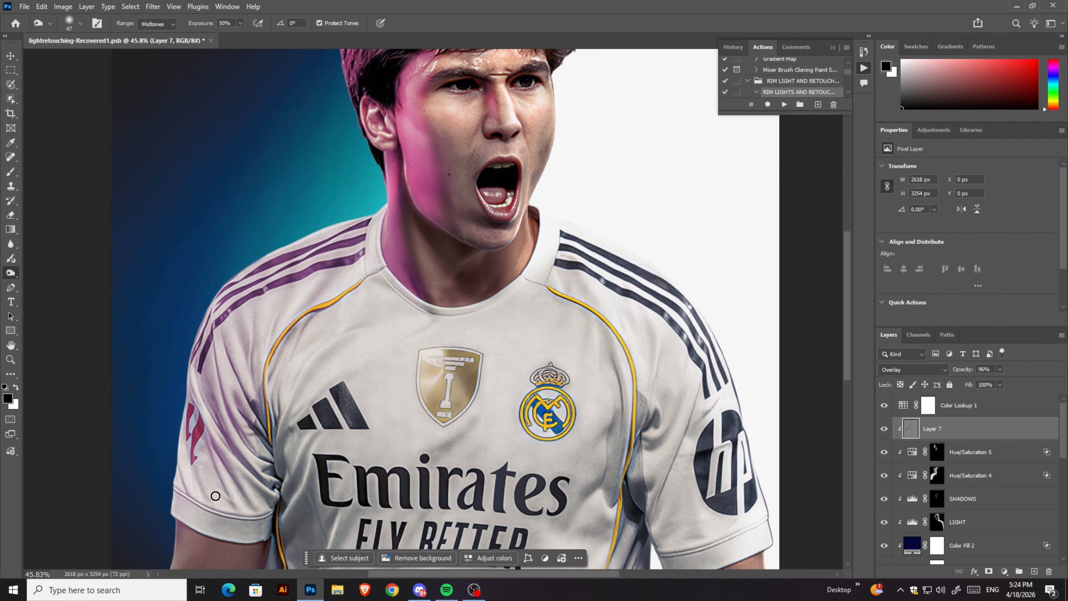
{"action": "scroll", "coordinate": [360, 325], "scroll_direction": "up", "scroll_amount": 1}
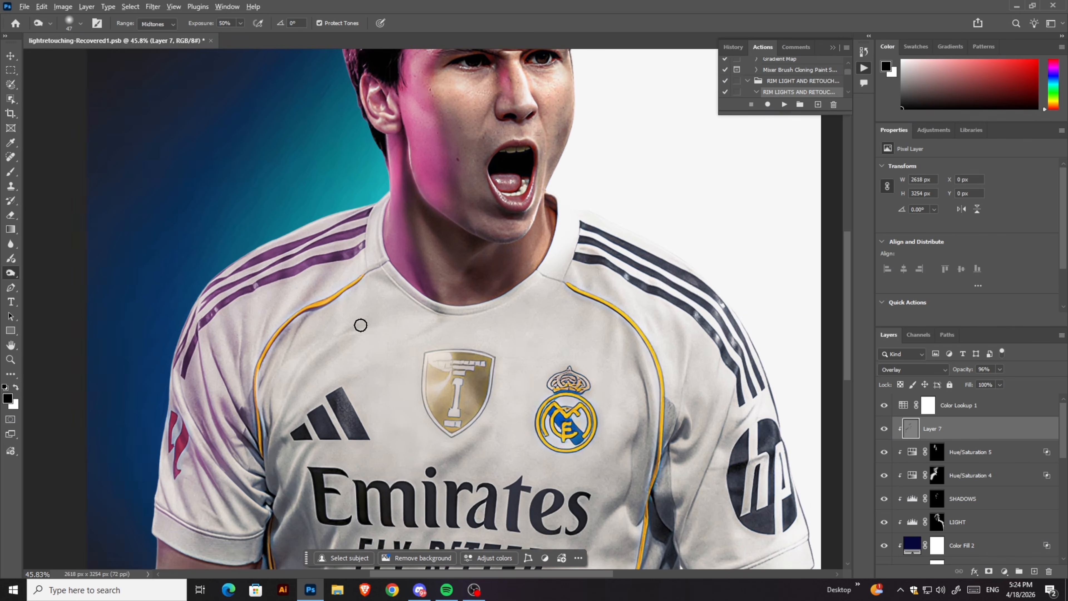
{"action": "scroll", "coordinate": [360, 325], "scroll_direction": "up", "scroll_amount": 3}
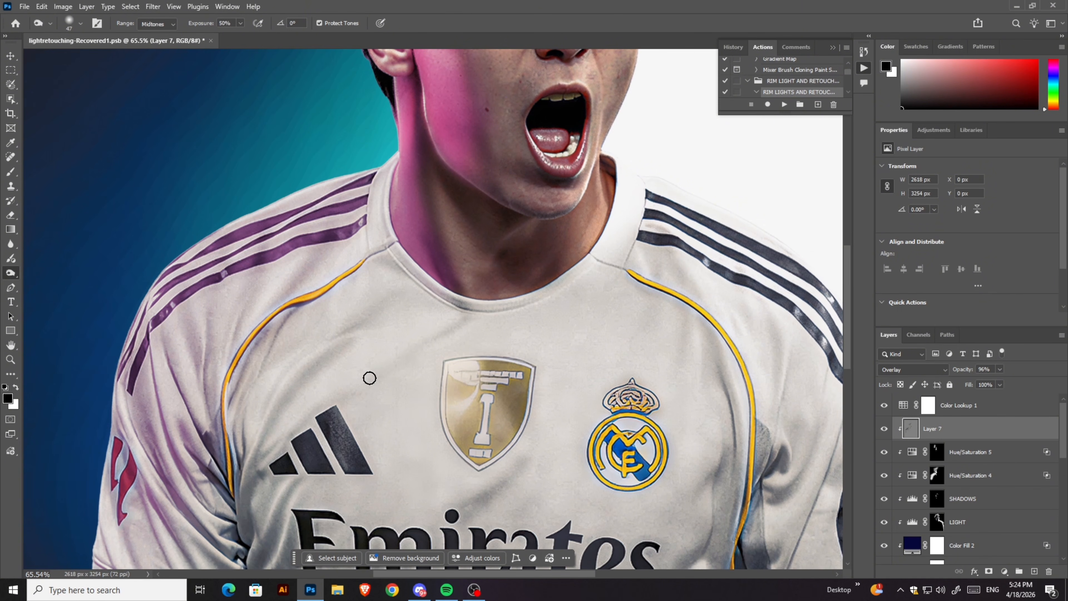
{"action": "scroll", "coordinate": [369, 378], "scroll_direction": "down", "scroll_amount": 5}
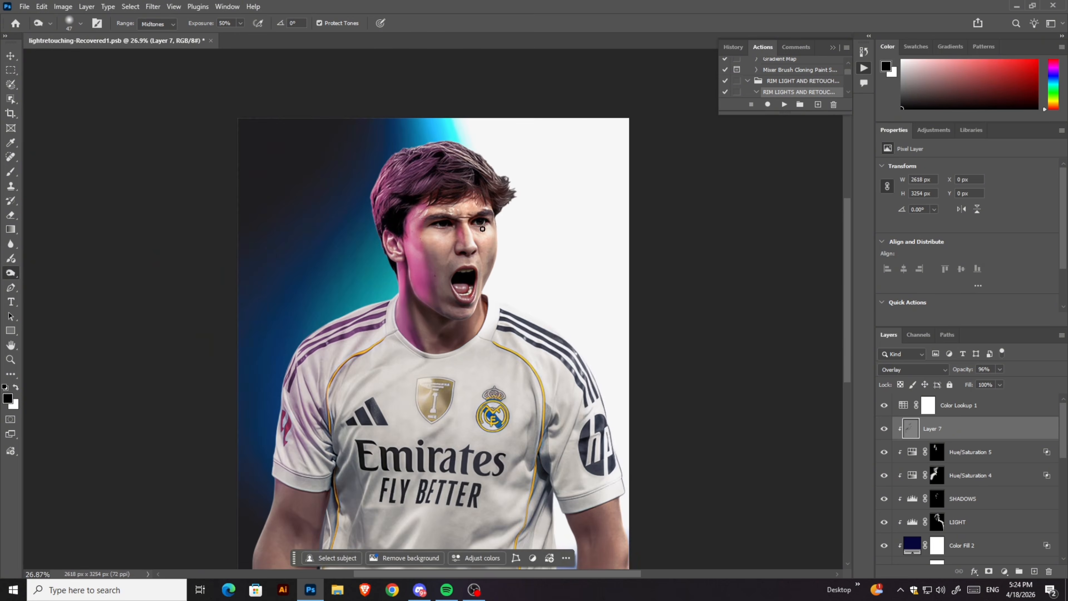
{"action": "scroll", "coordinate": [483, 228], "scroll_direction": "down", "scroll_amount": 2}
{"action": "scroll", "coordinate": [479, 240], "scroll_direction": "up", "scroll_amount": 3}
{"action": "scroll", "coordinate": [477, 253], "scroll_direction": "down", "scroll_amount": 2}
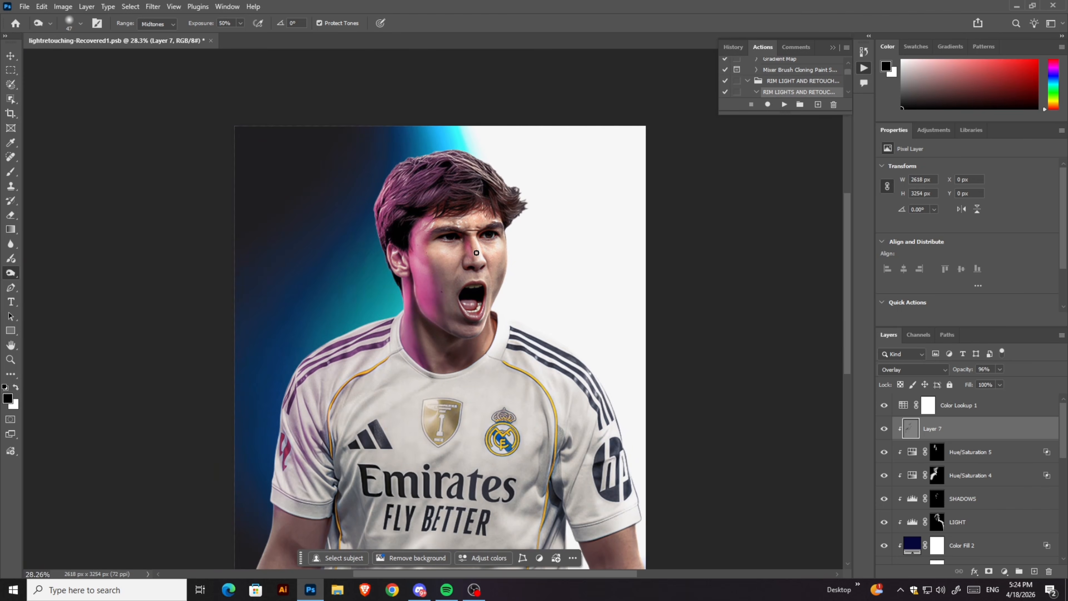